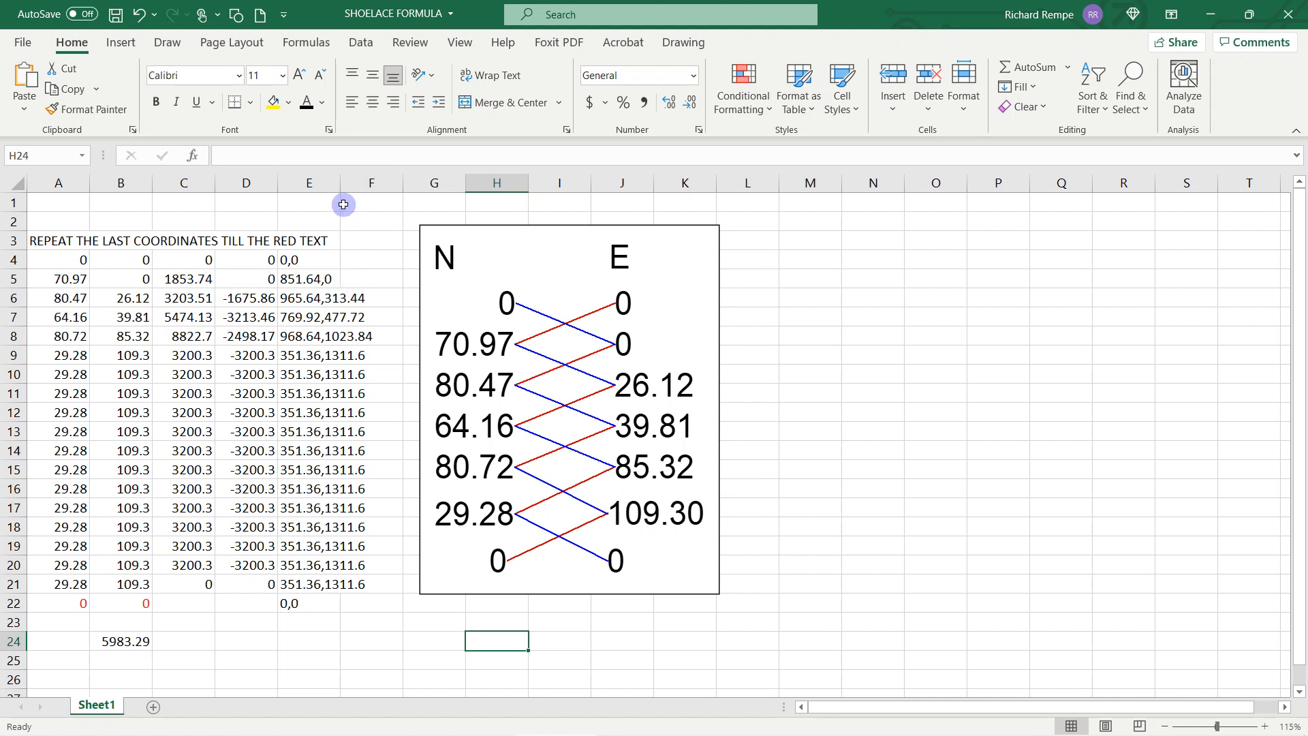
- Widen column E slightly and change the formula in E5 to =A5&","&B5
drag(338, 182, 377, 183)
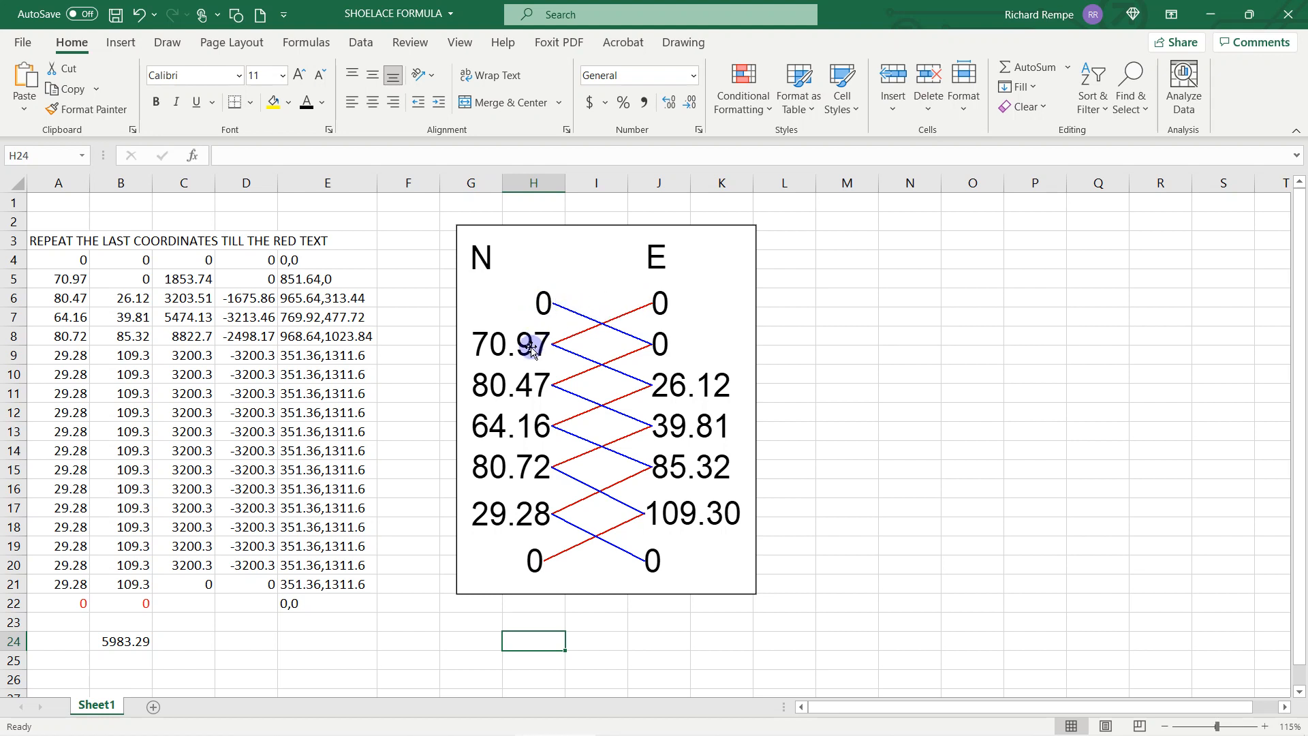
click(318, 276)
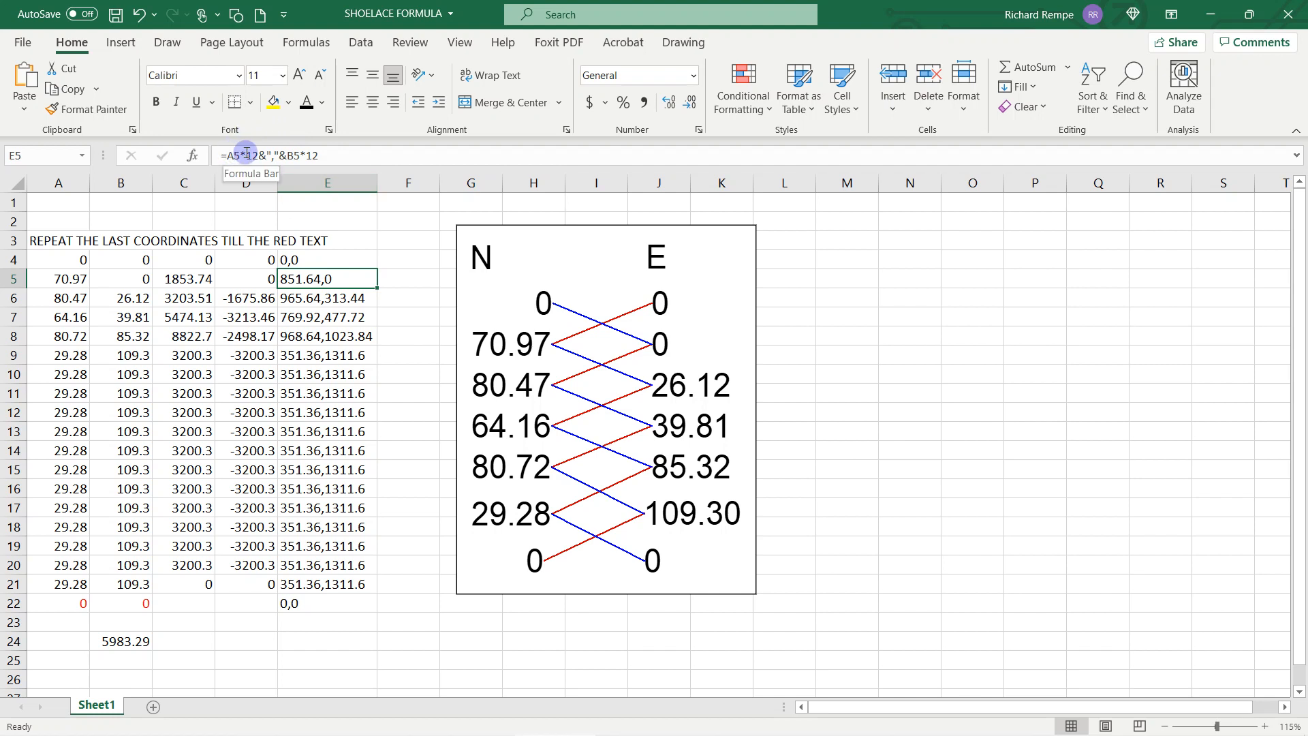
click(248, 154)
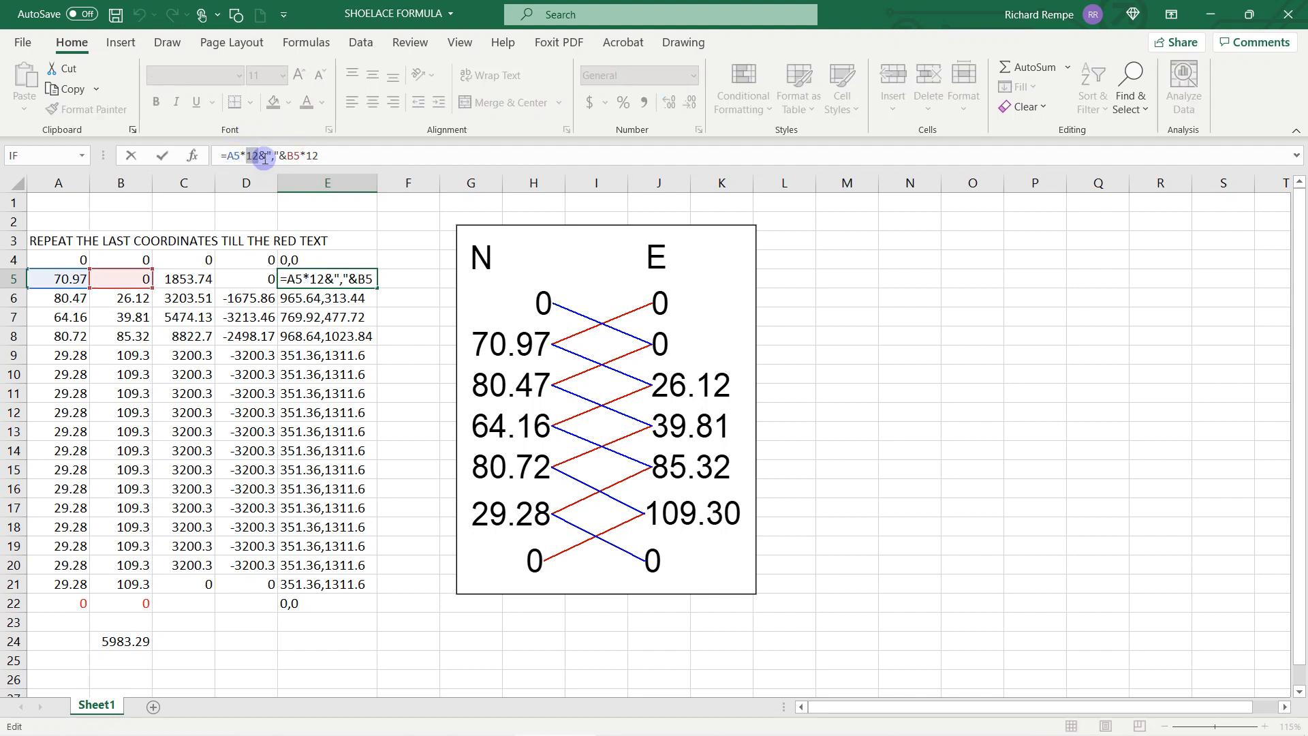
key(Delete)
key(BackSpace)
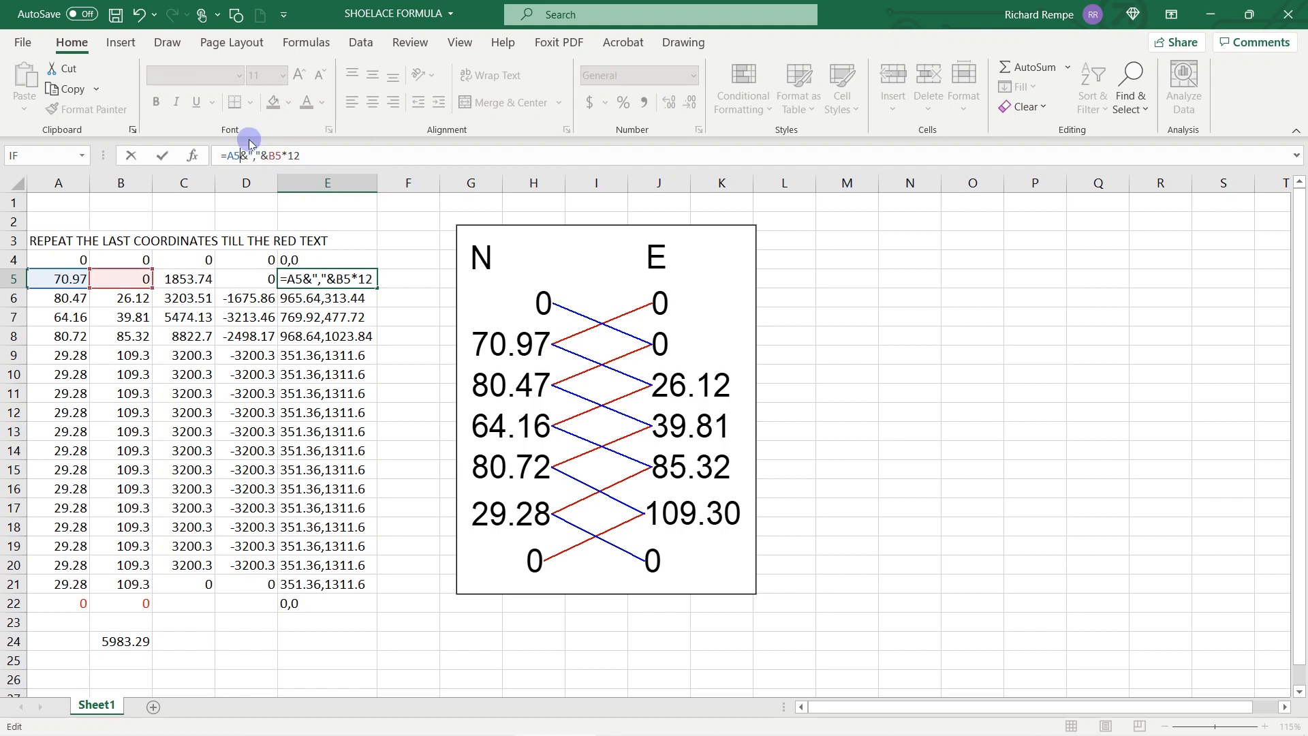
drag(284, 149, 324, 160)
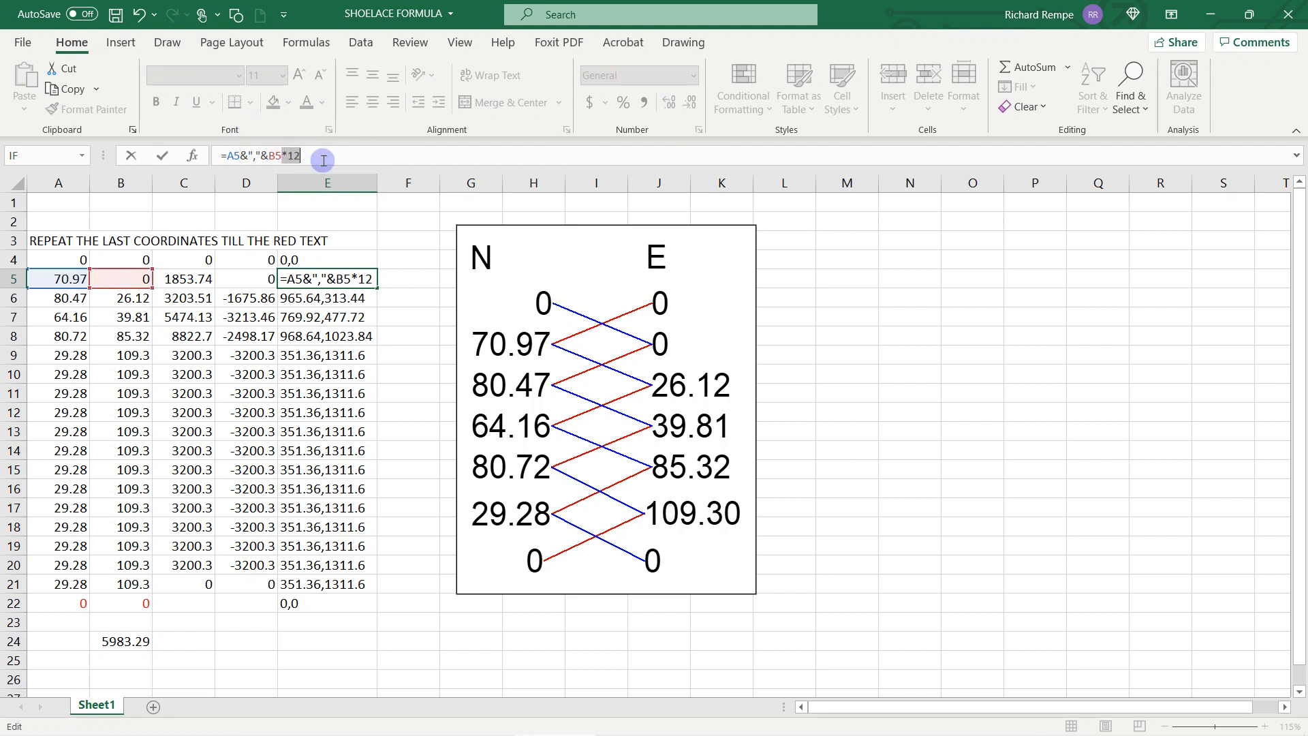
key(Return)
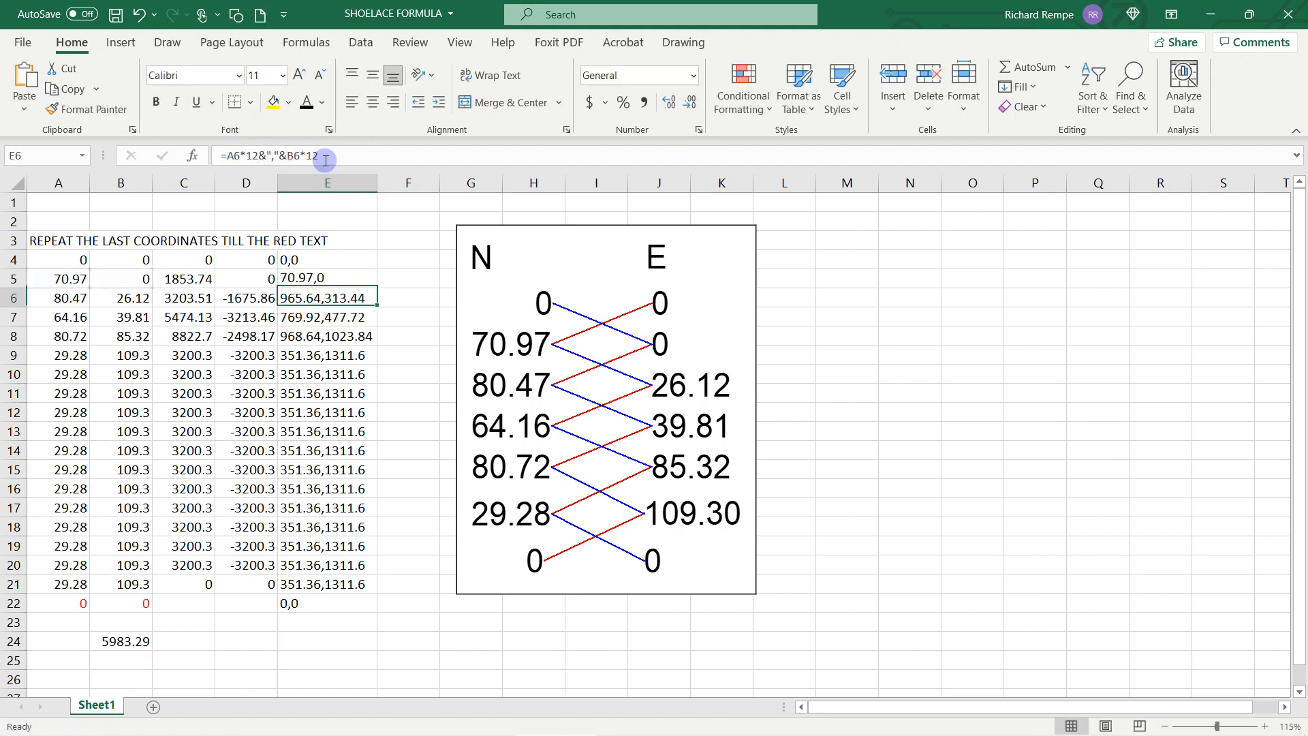
- Fill the E5 formula down through E22
click(308, 279)
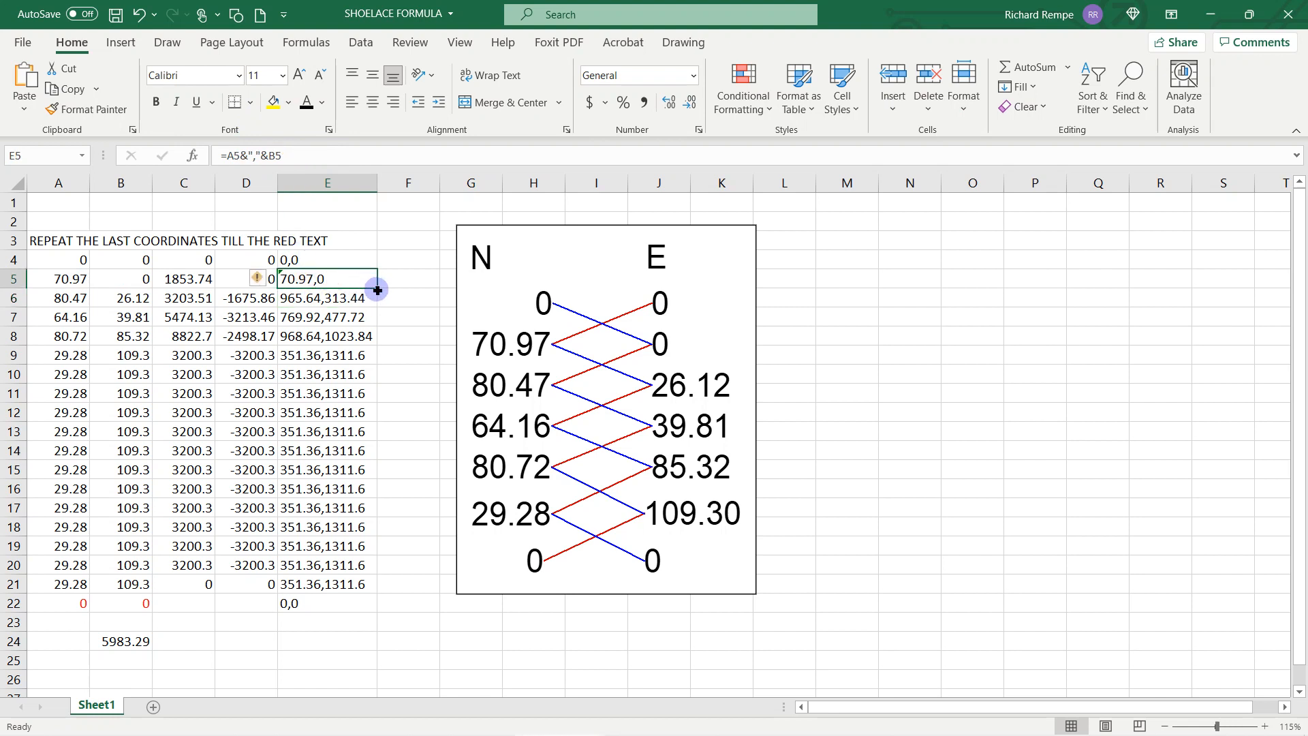
drag(378, 291, 369, 600)
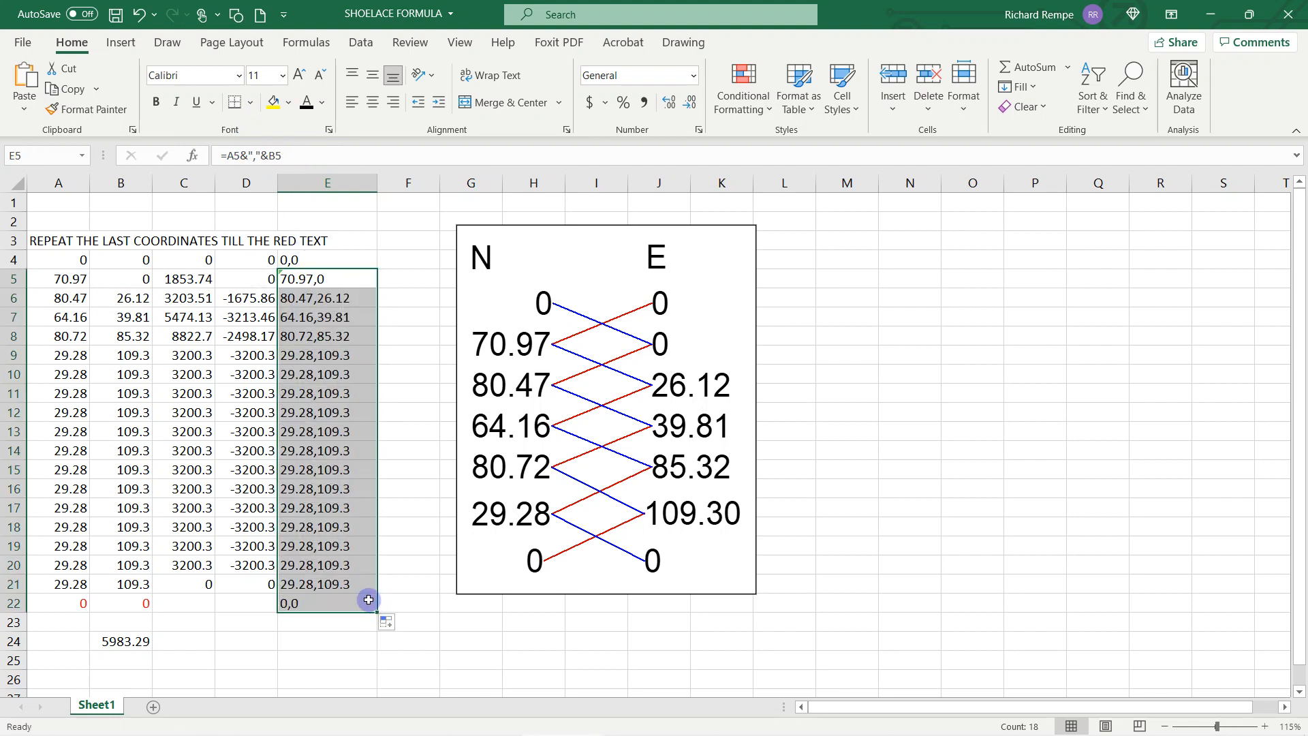
click(399, 339)
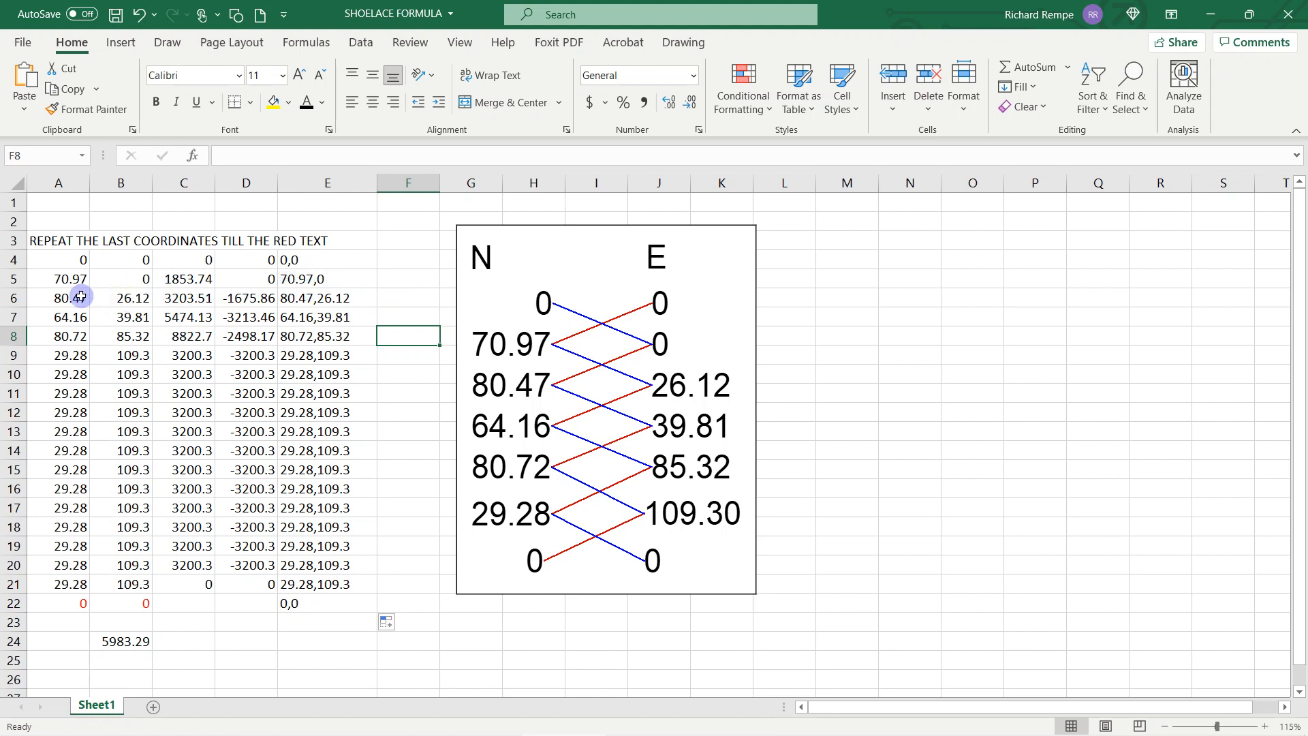
- Move the instruction text about repeating the last coordinates from A3 to A1
click(102, 242)
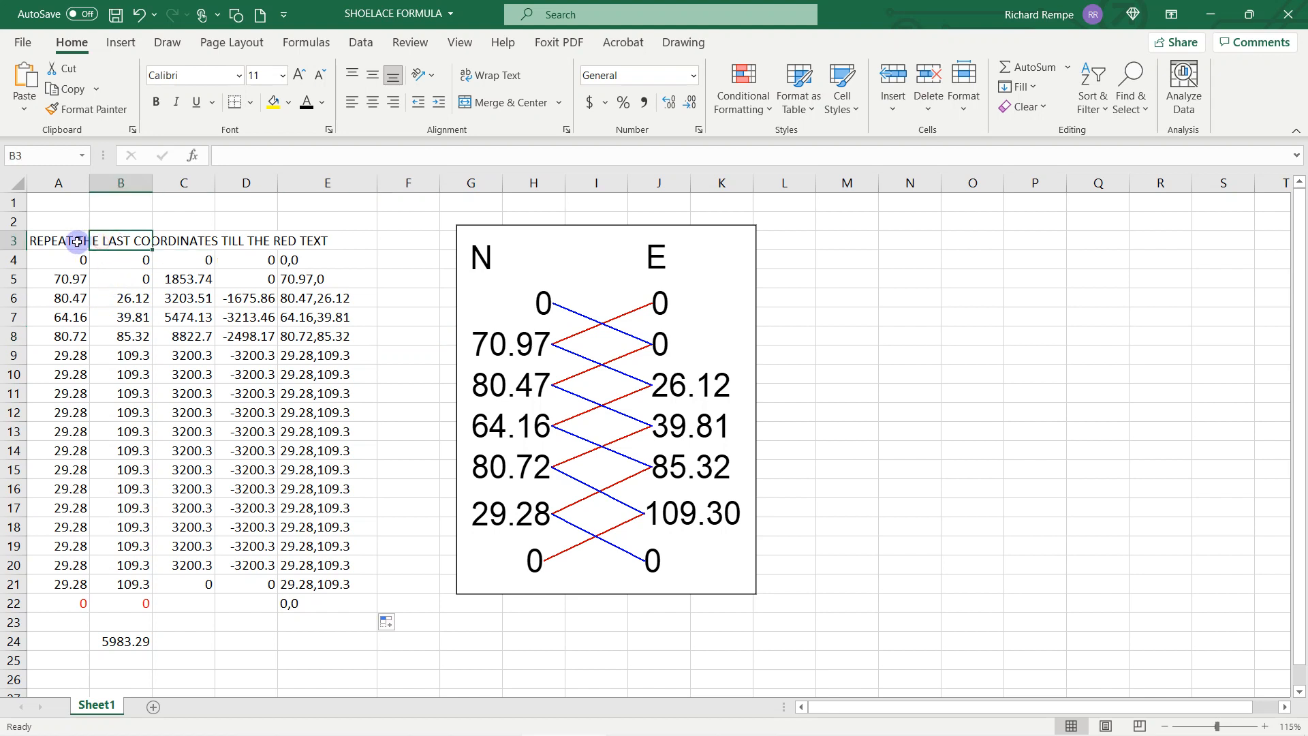
click(62, 232)
drag(61, 231, 67, 205)
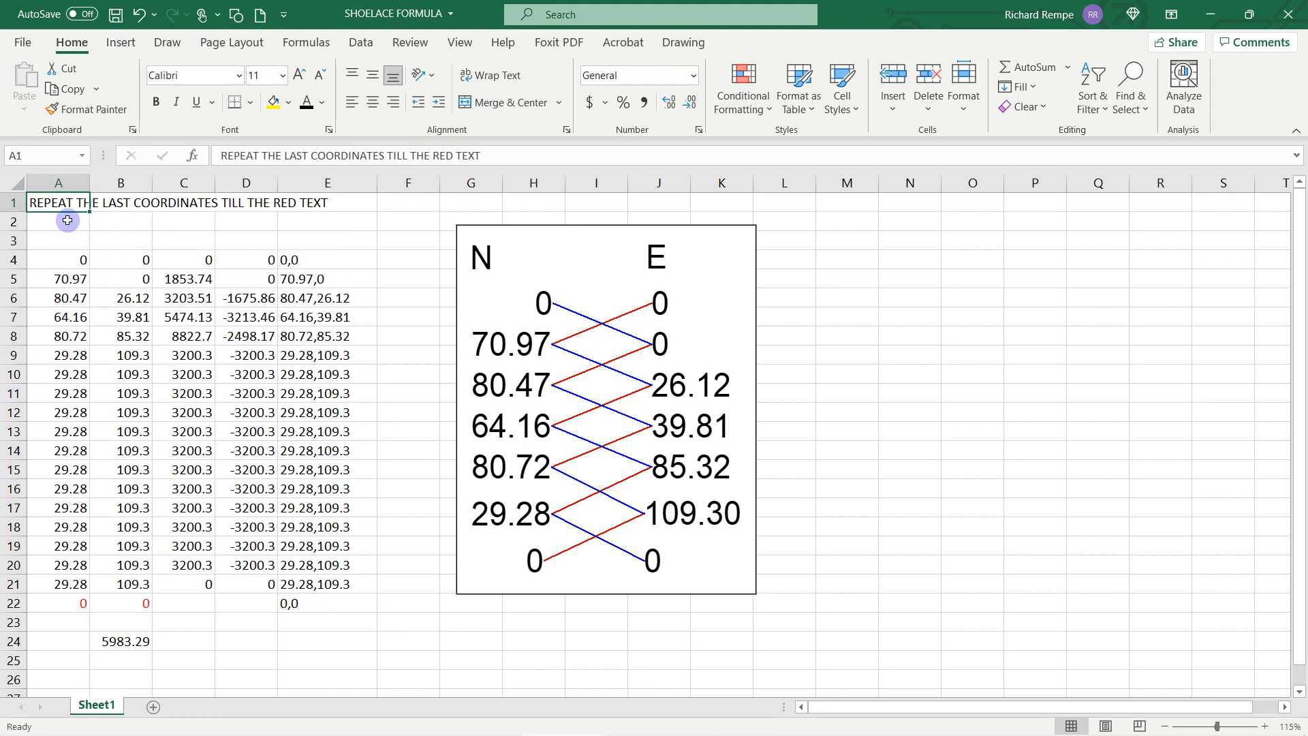
- Label the coordinate columns with X in A3 and Y in B3
click(79, 238)
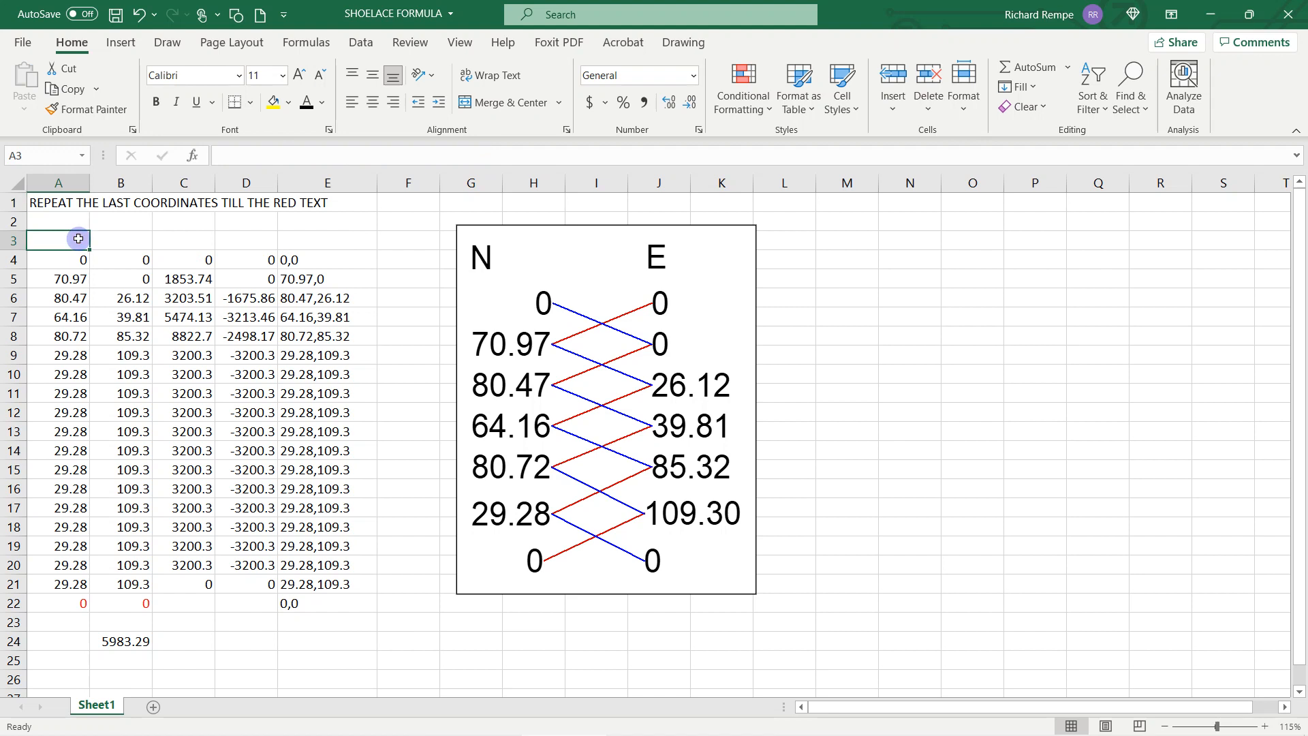
text(X)
click(120, 240)
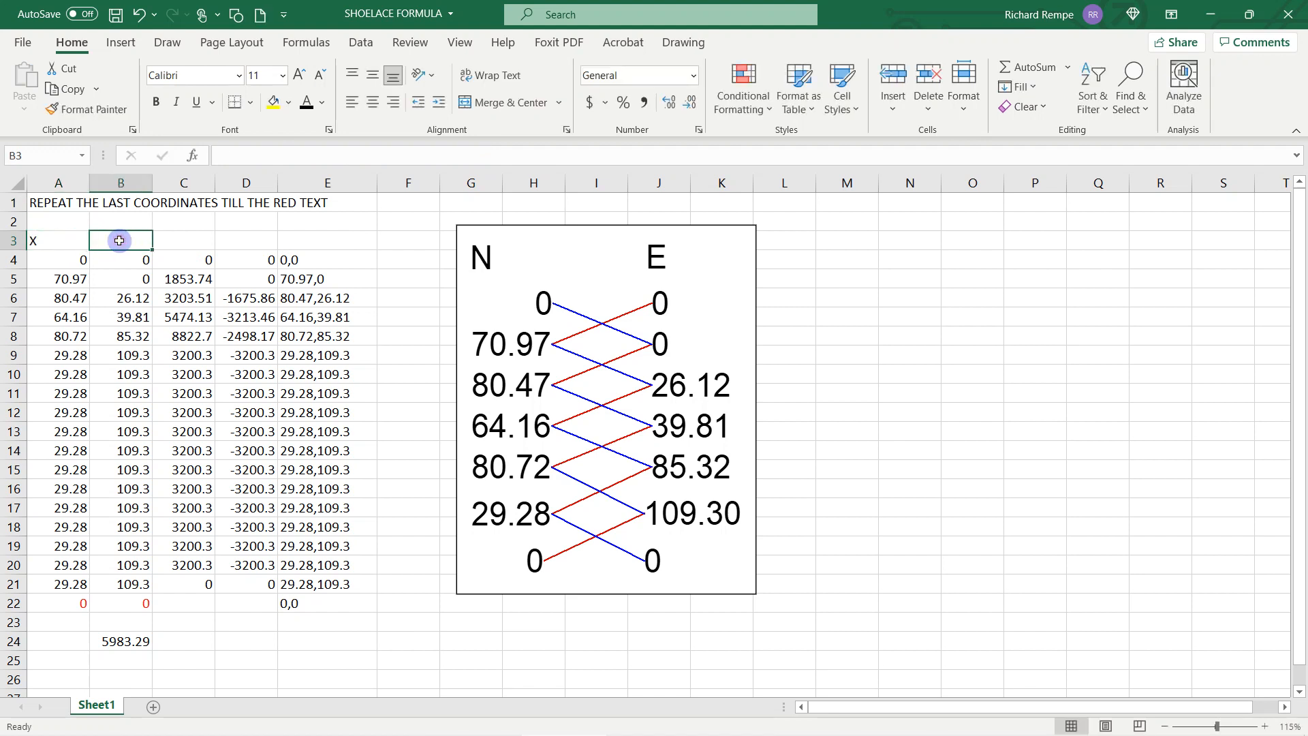
text(Y)
- Fill header cell C3 with blue and header cell D3 with red
click(187, 242)
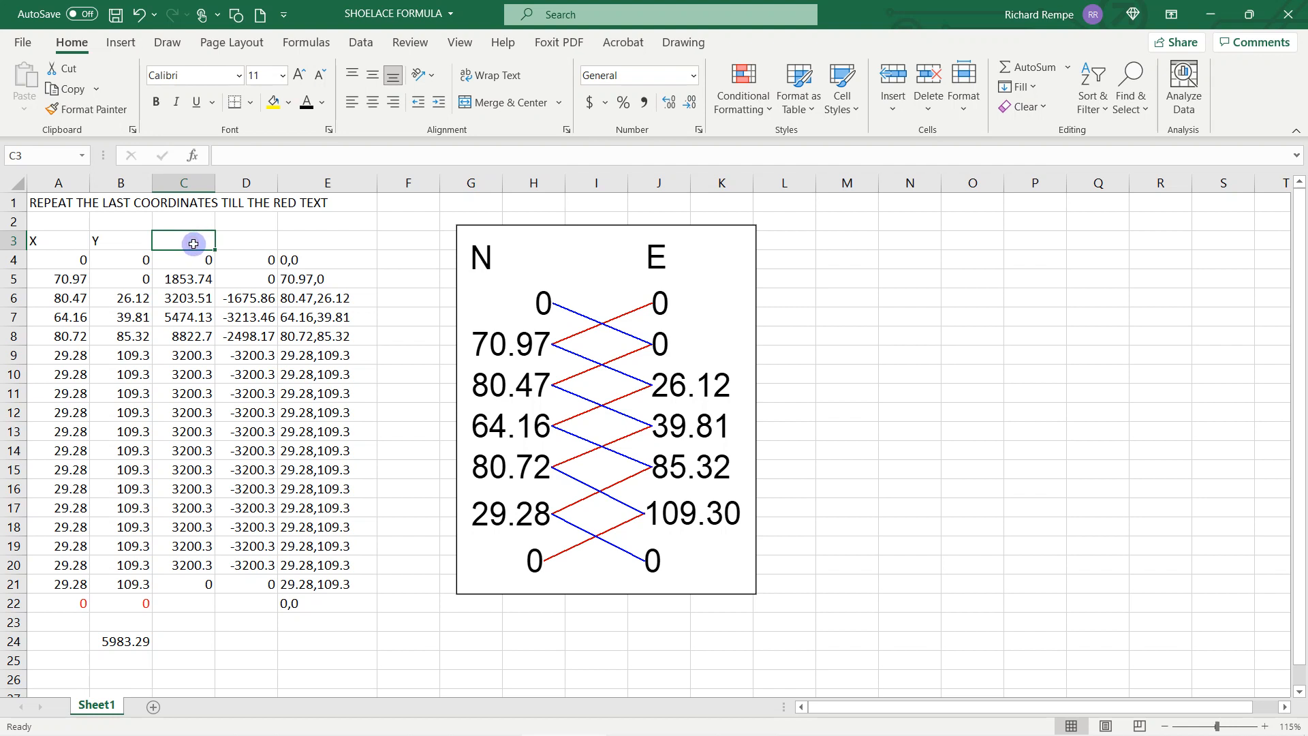
right_click(194, 244)
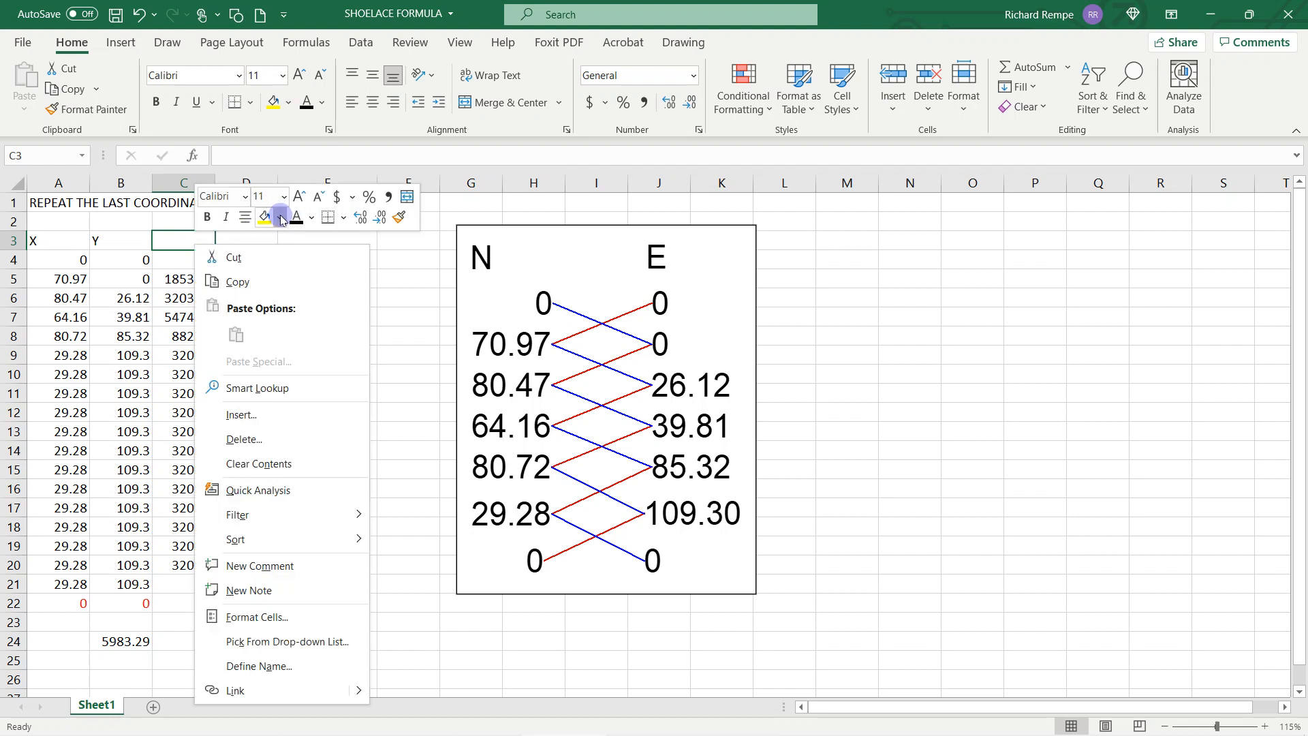
click(281, 217)
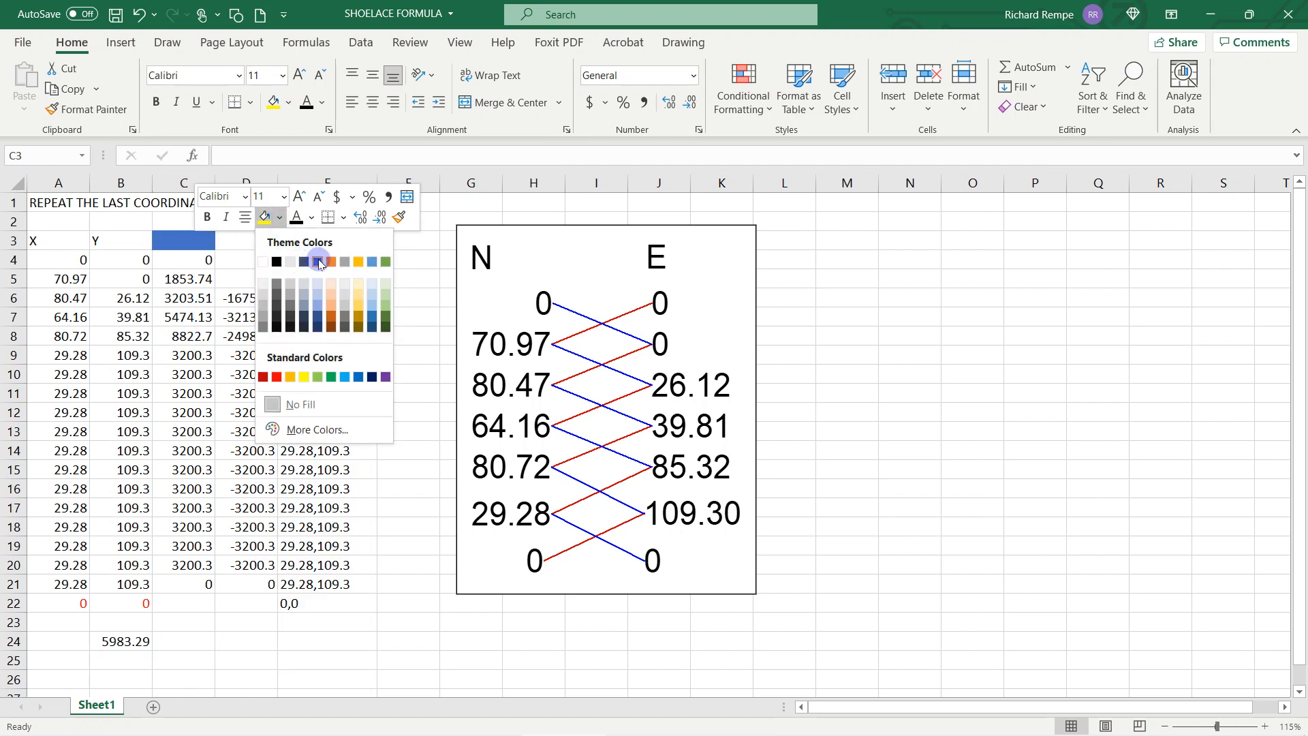
click(319, 263)
right_click(260, 240)
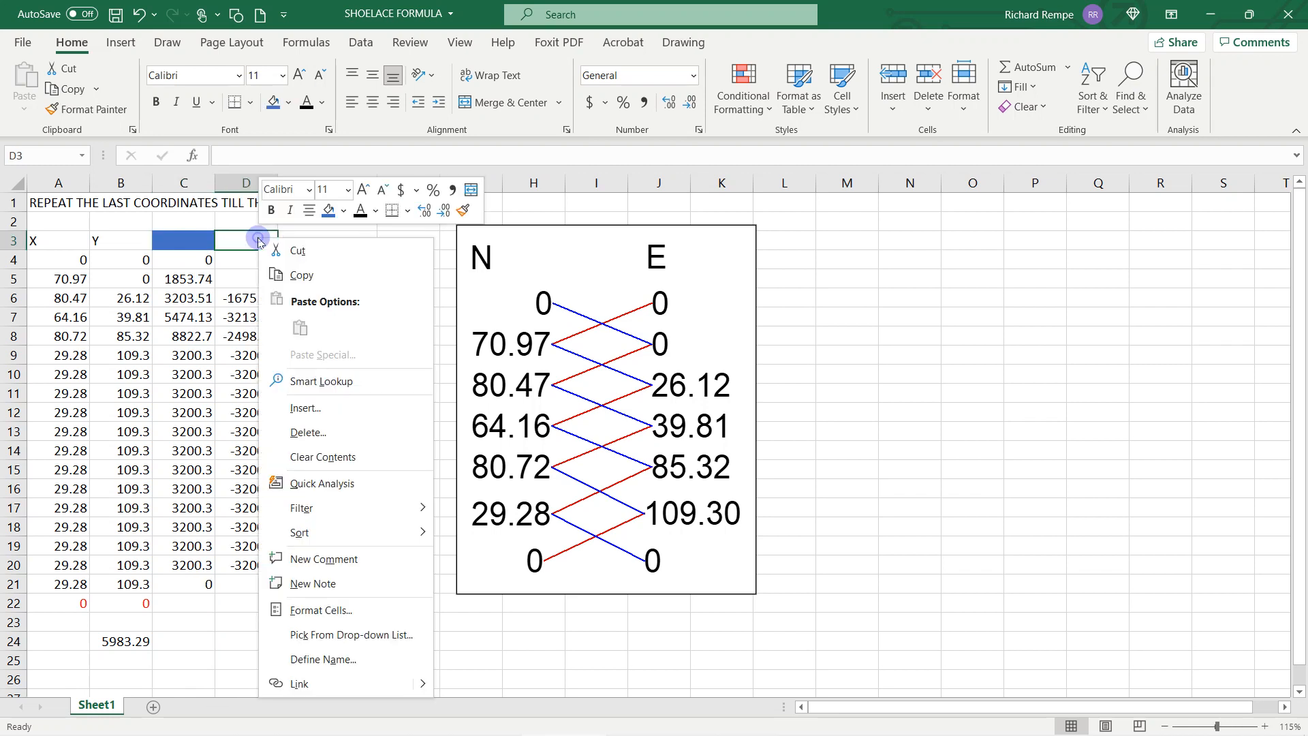
click(339, 212)
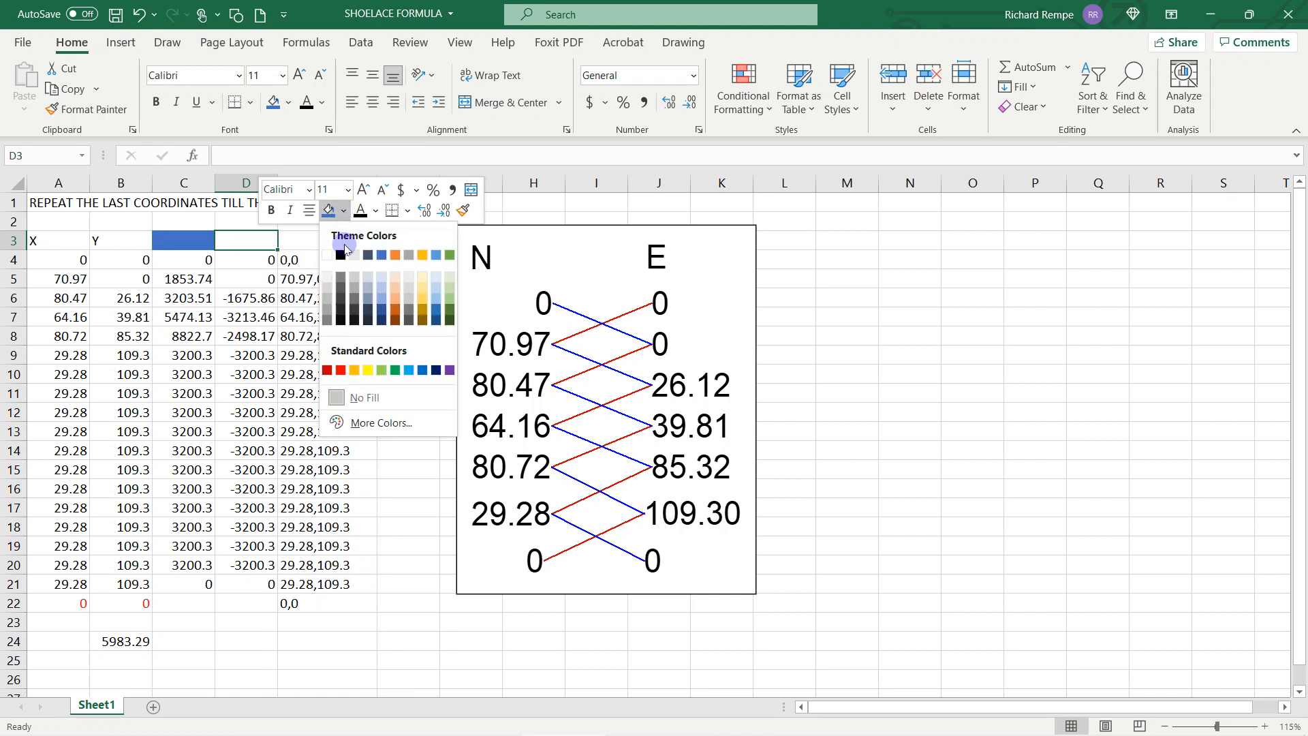
click(341, 372)
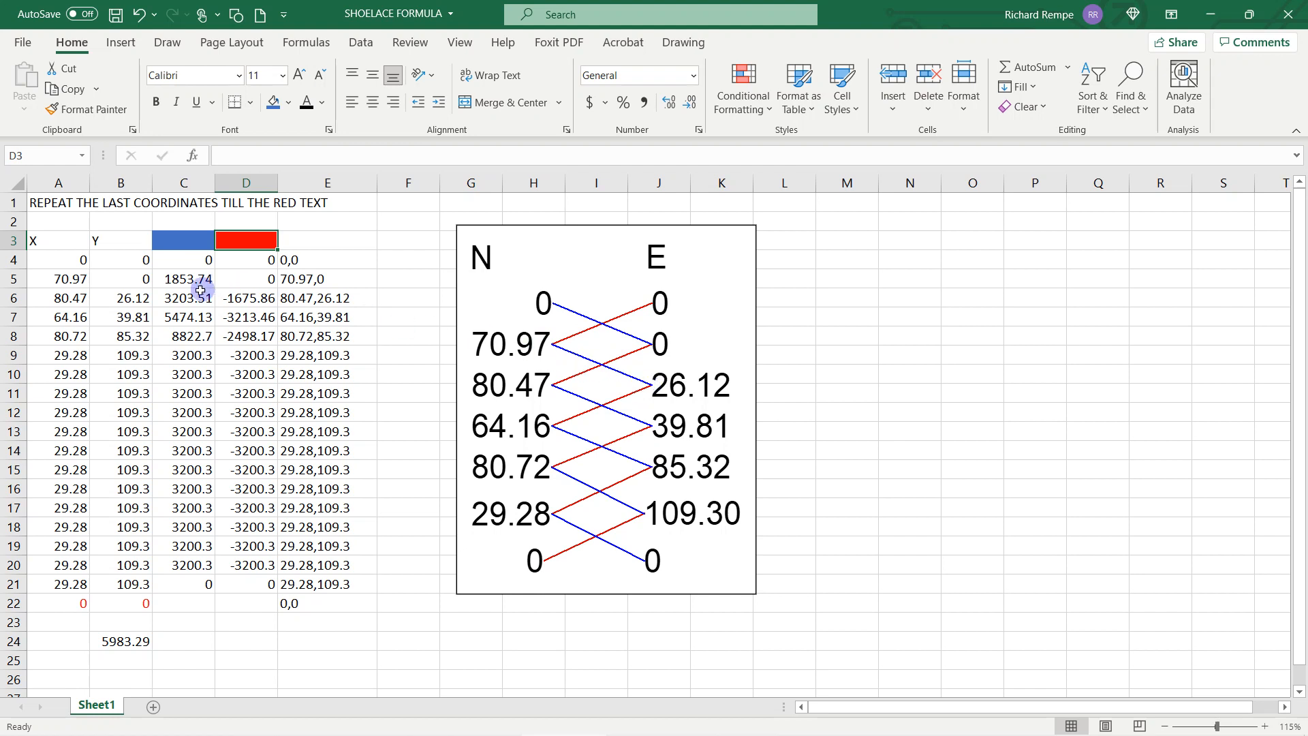
- Examine the cross-multiplication formulas in C5, D5, C4 and C8 and the coordinate cells they reference
click(73, 279)
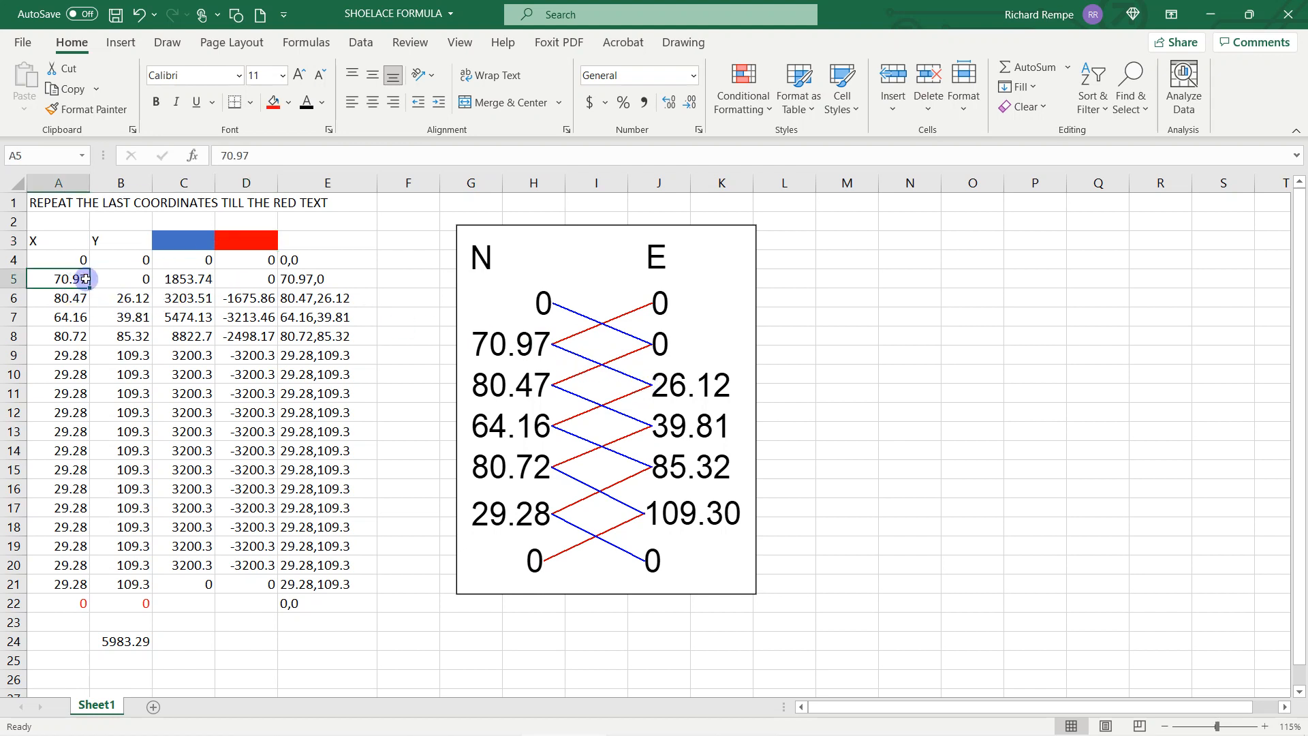
click(135, 301)
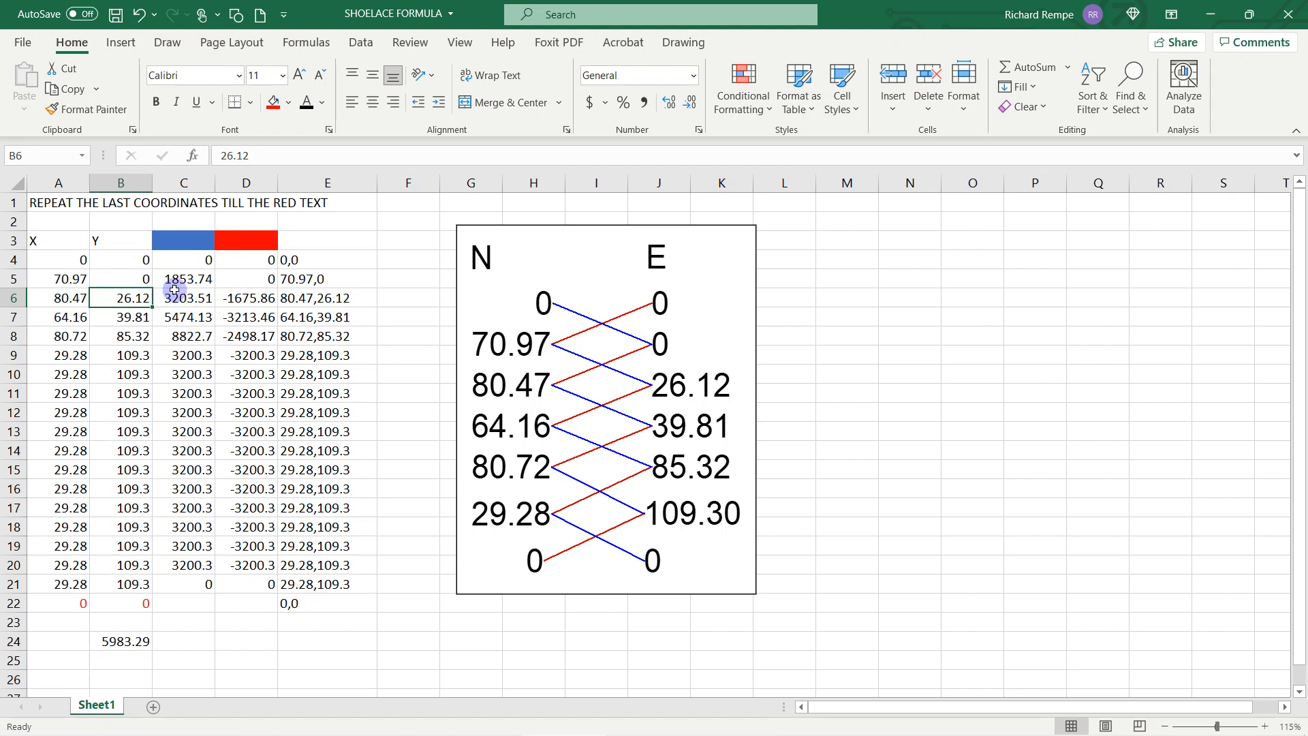
click(180, 280)
double_click(180, 279)
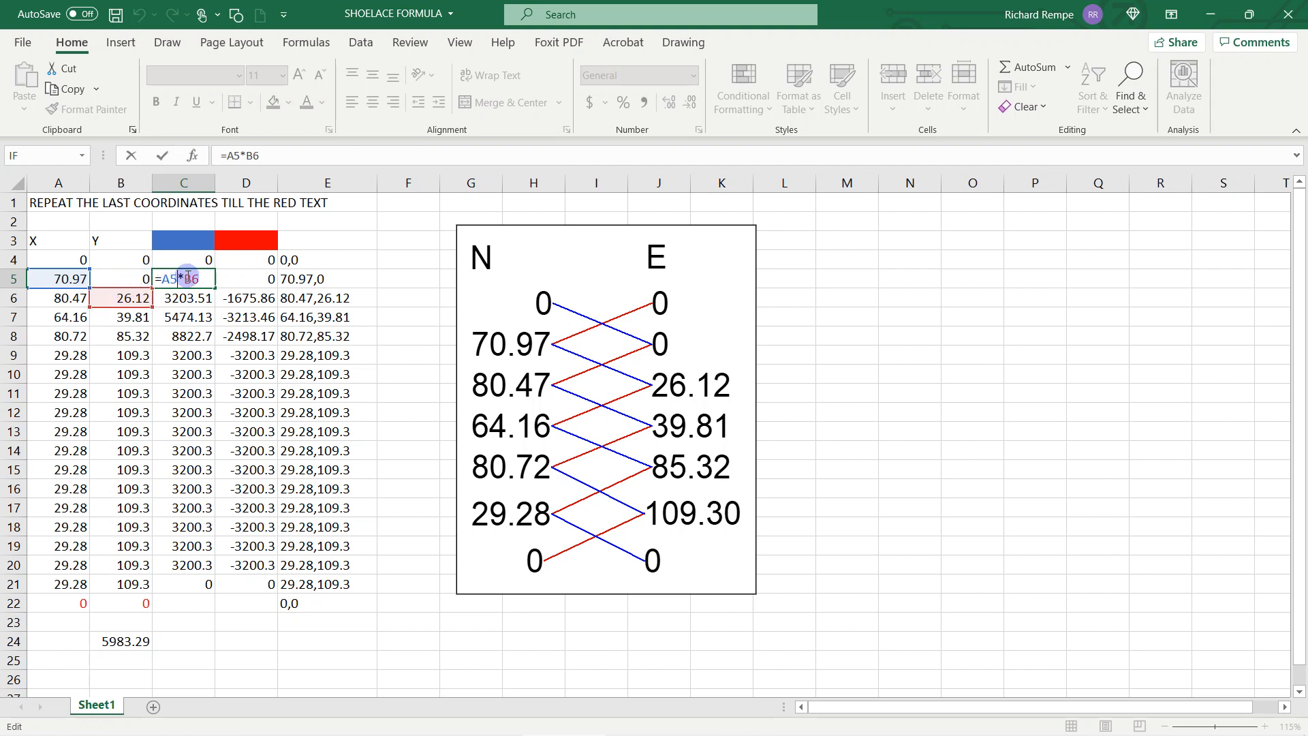
key(Escape)
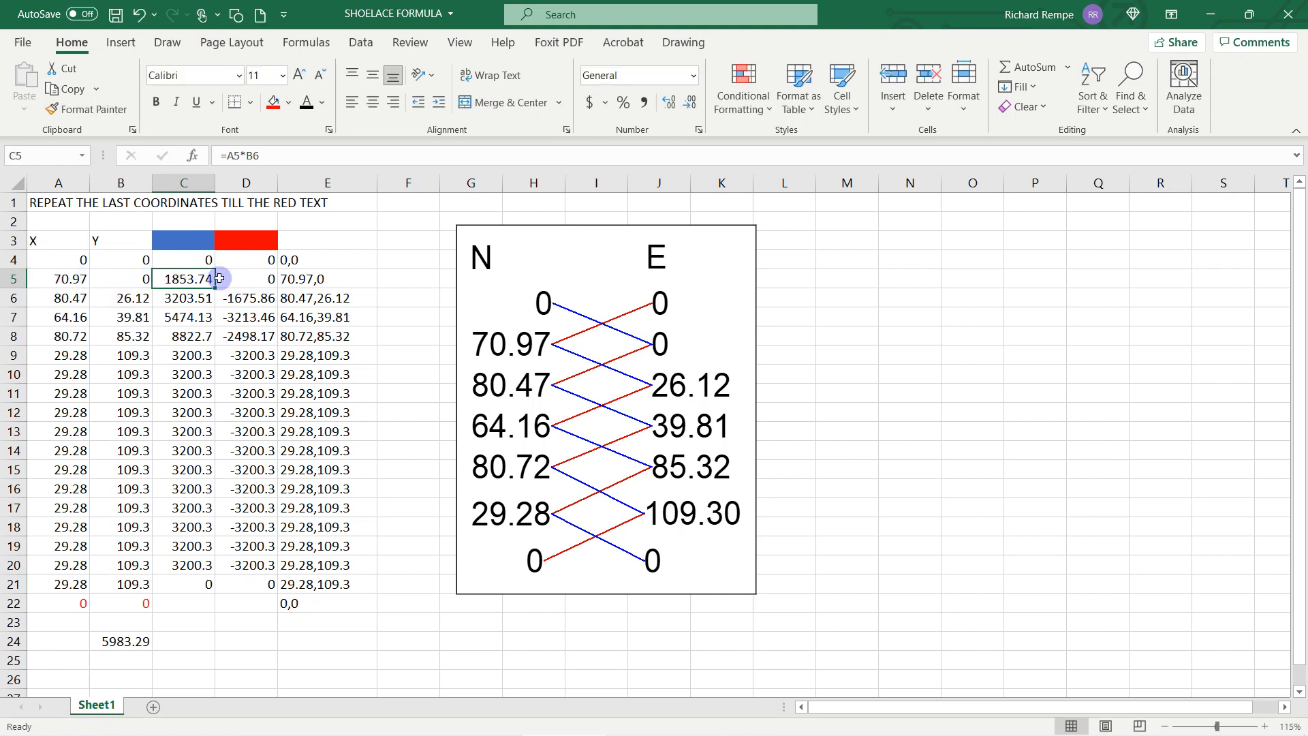
double_click(245, 278)
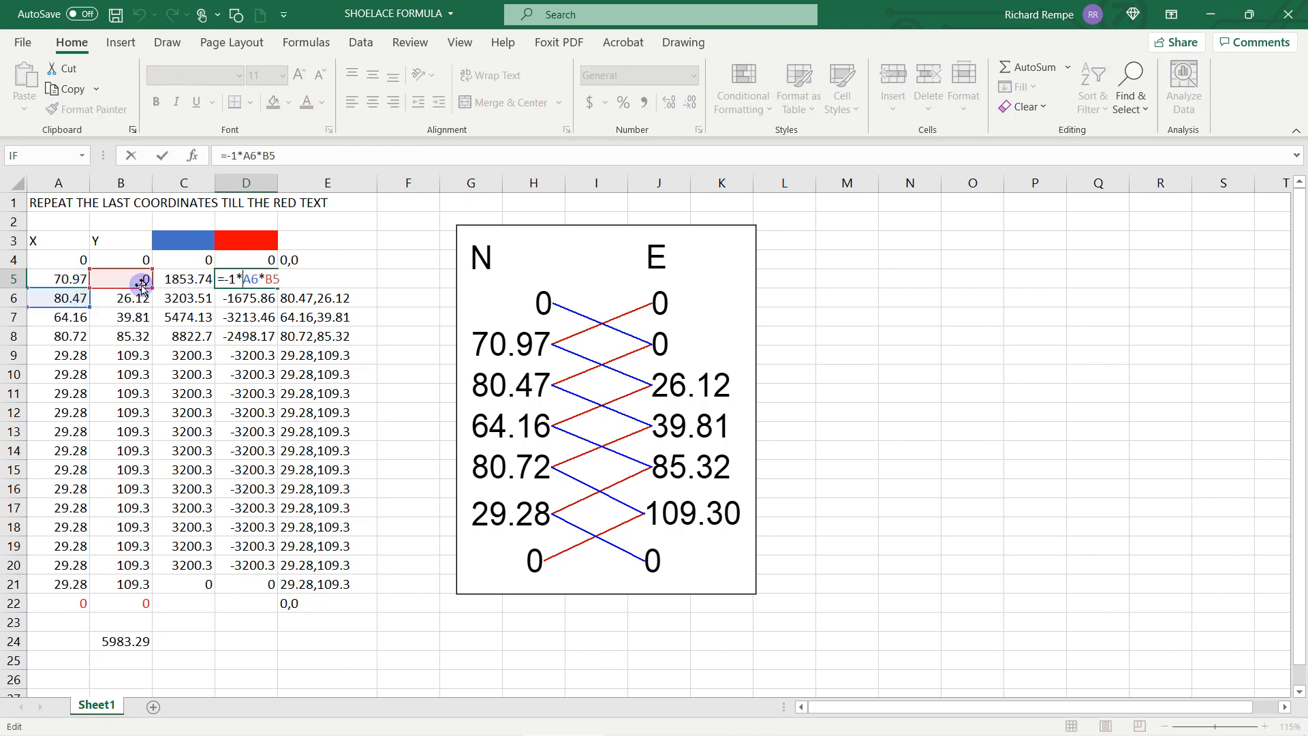
key(Escape)
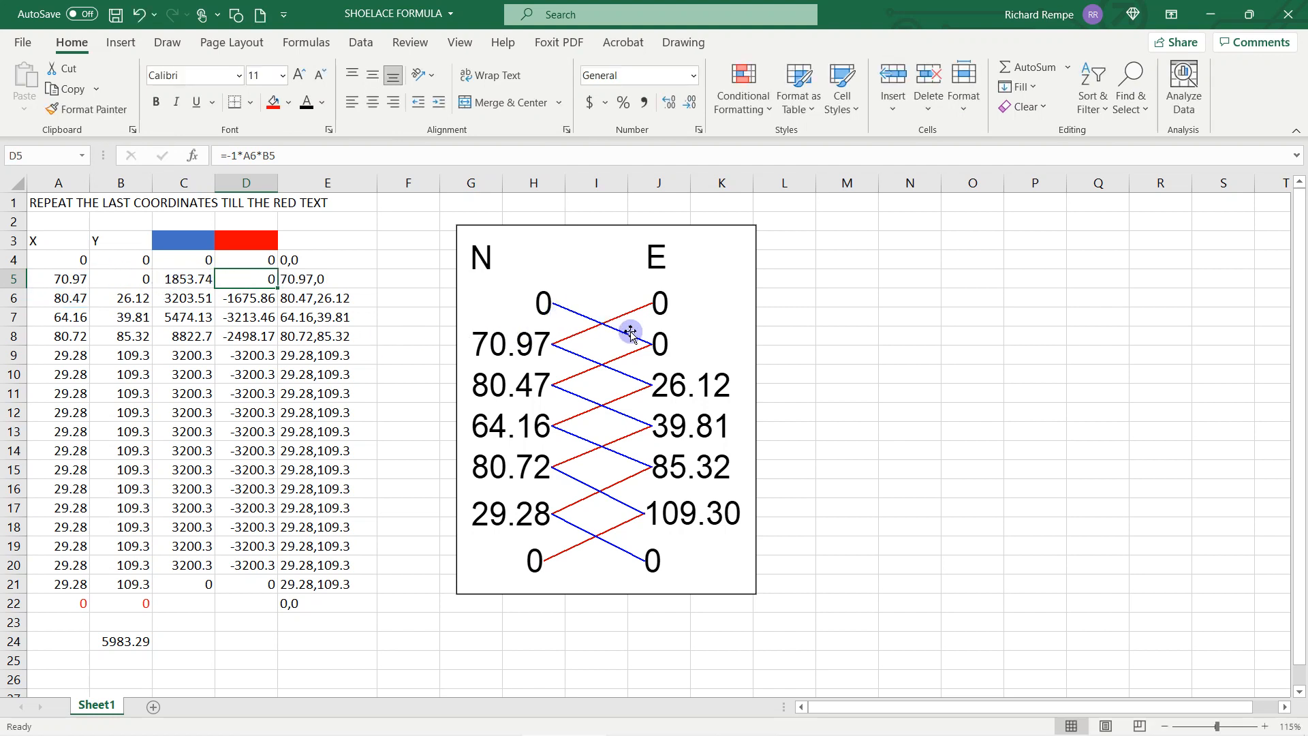
double_click(192, 261)
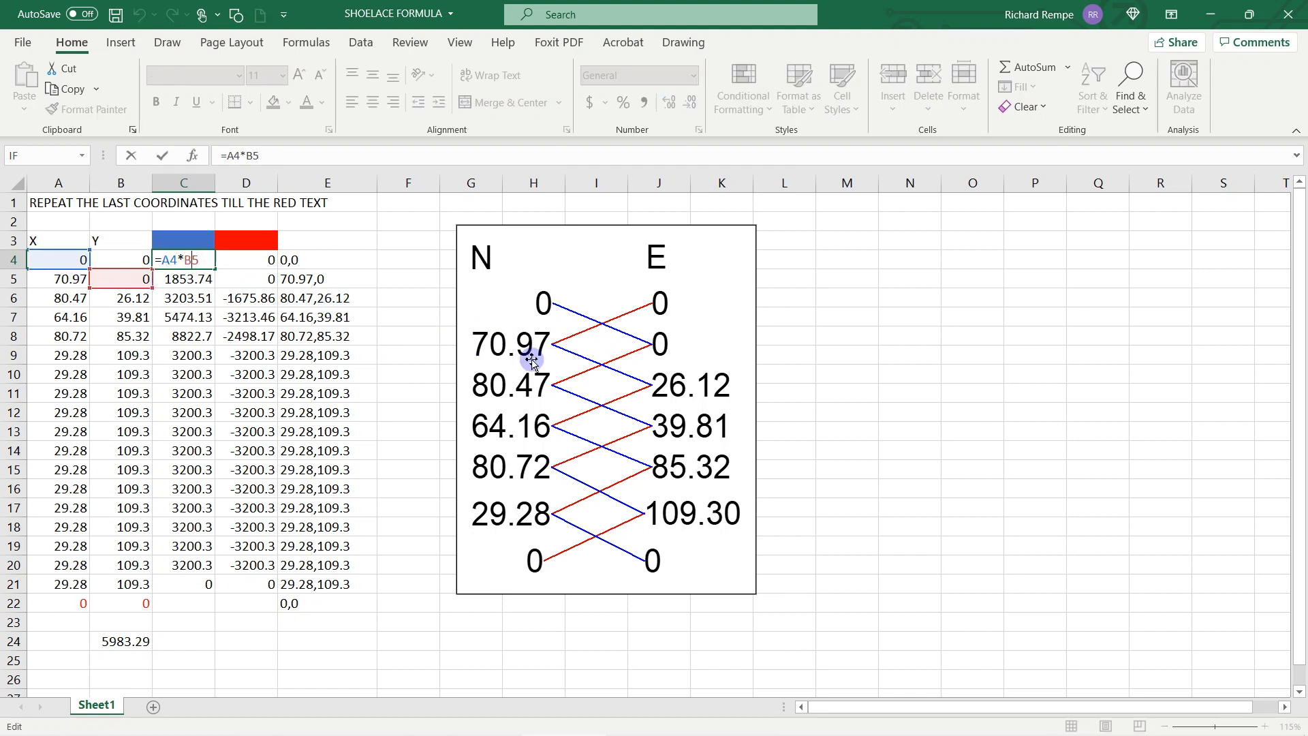
key(Escape)
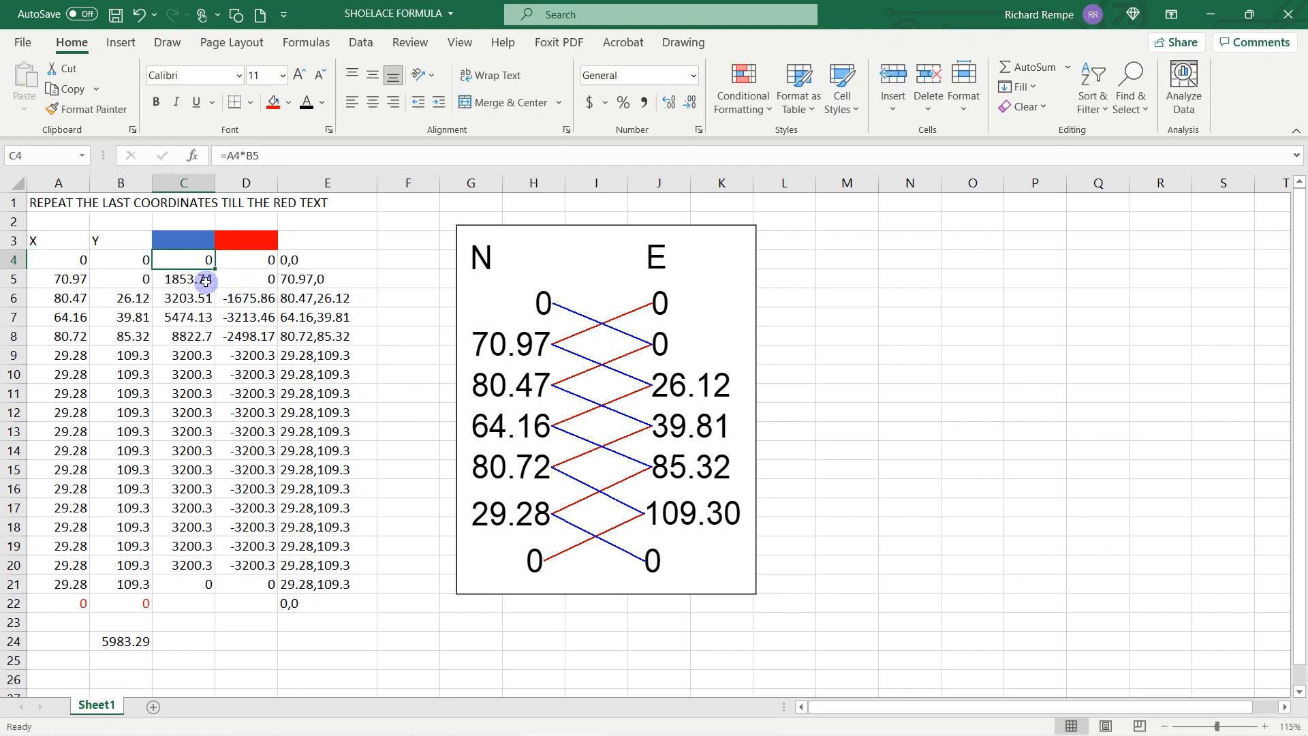
click(193, 280)
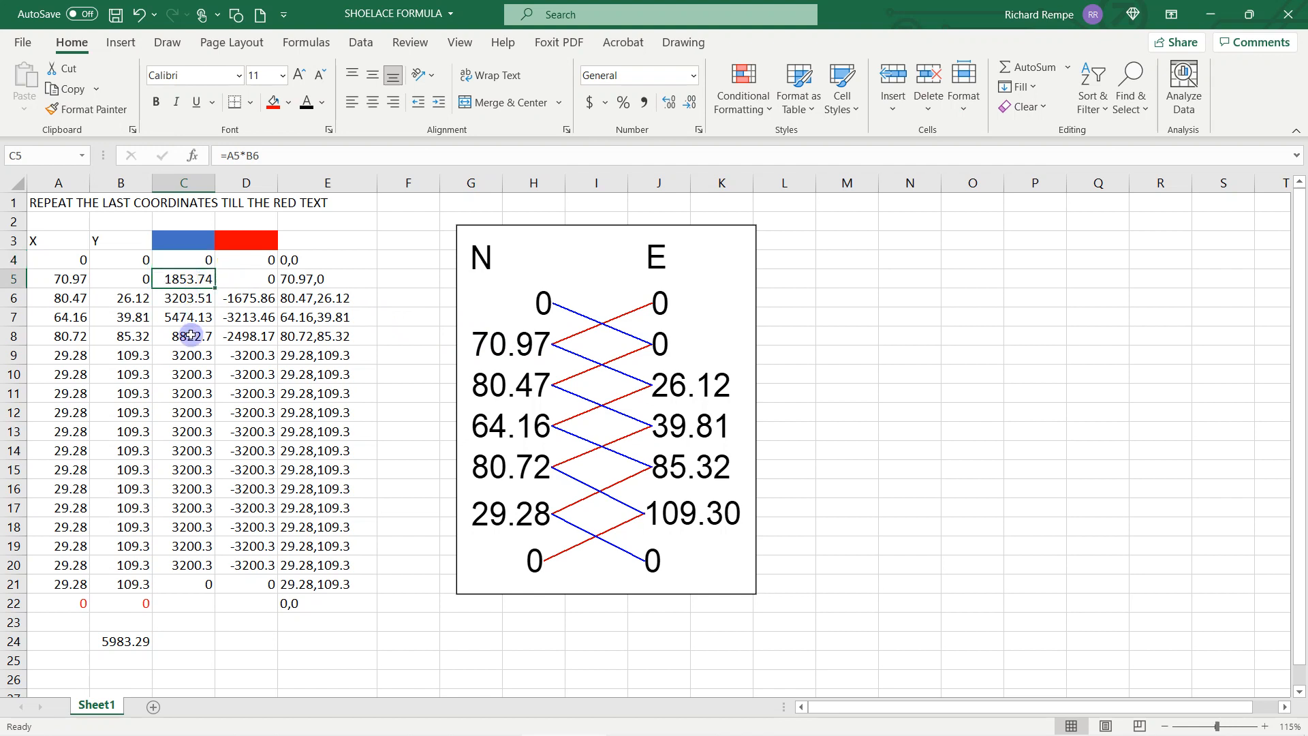
double_click(188, 336)
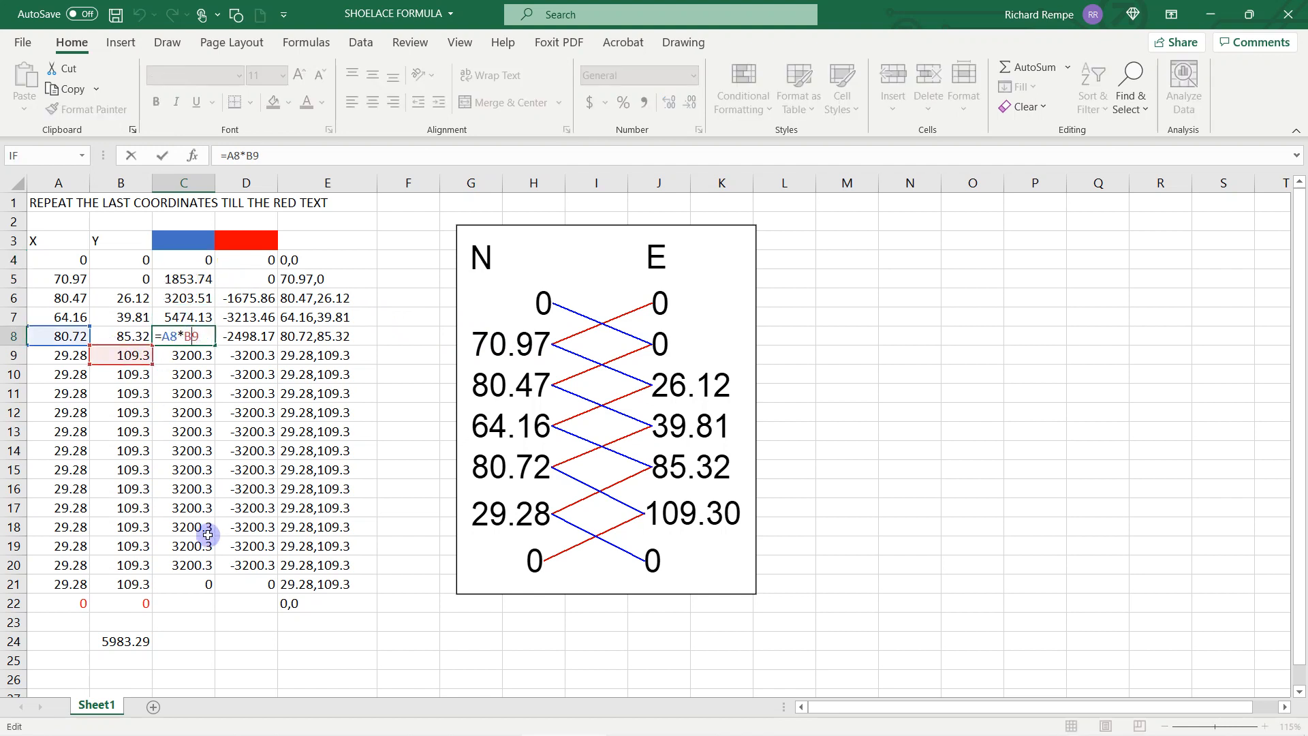
key(Escape)
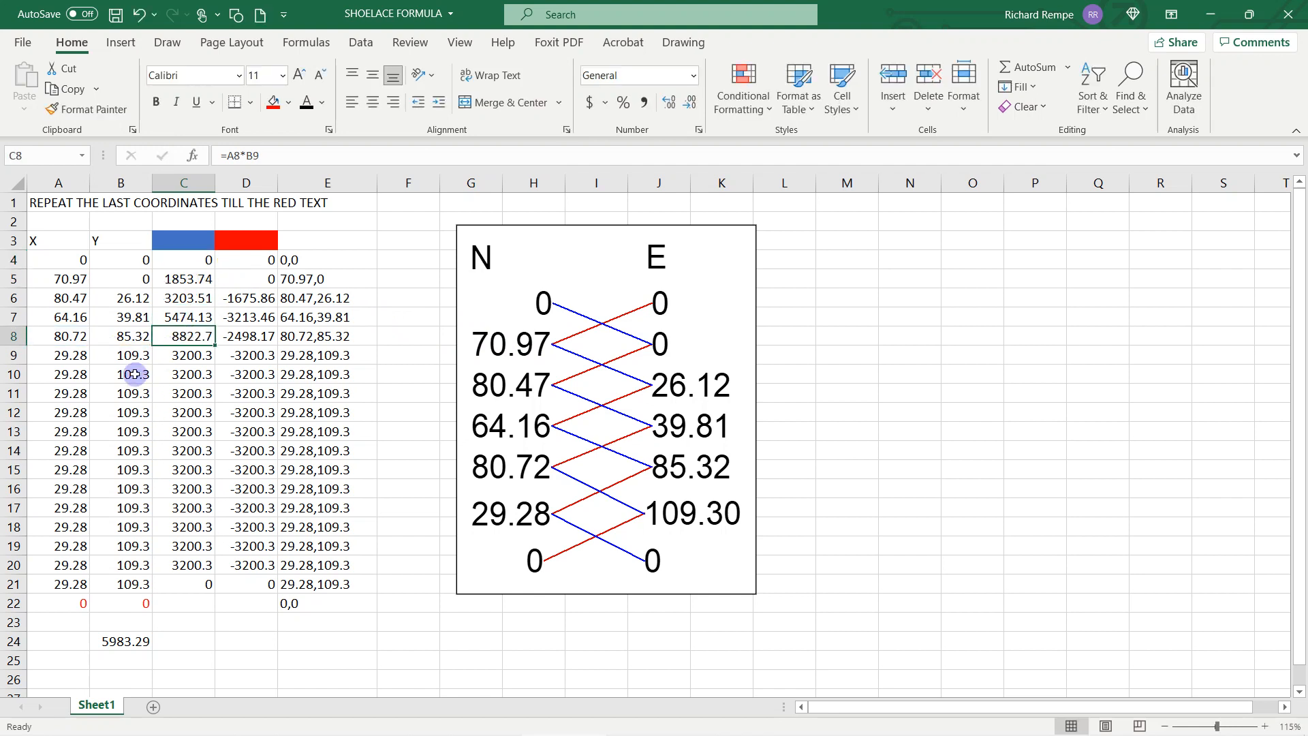
- Examine the formulas in A10 and B10 that repeat the last coordinate pair
click(71, 375)
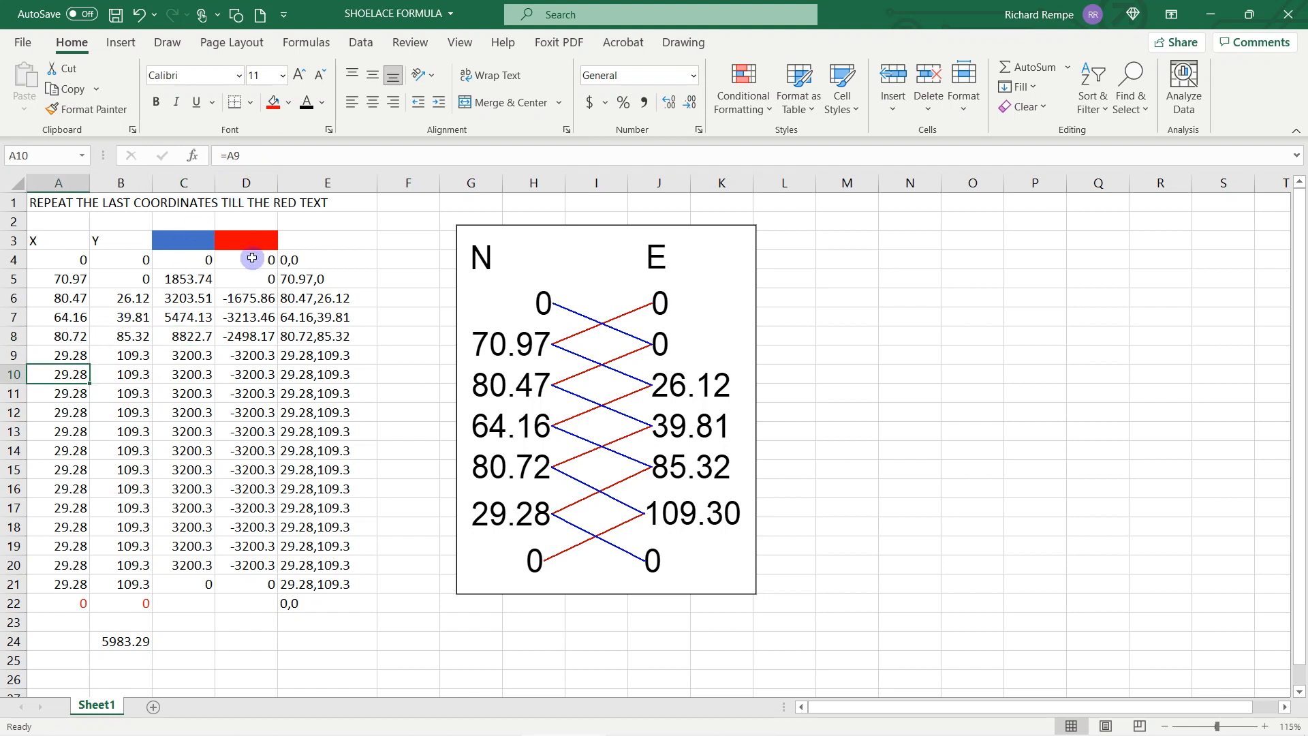
double_click(138, 374)
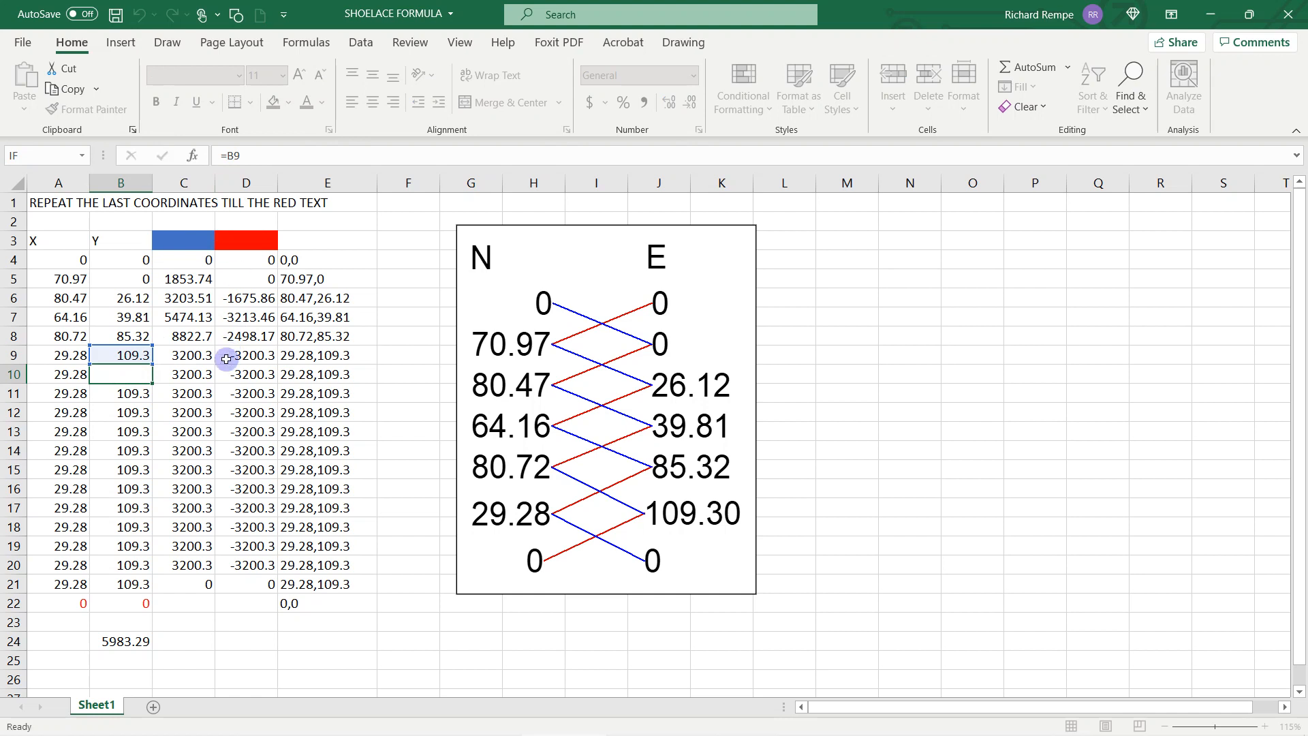
key(Escape)
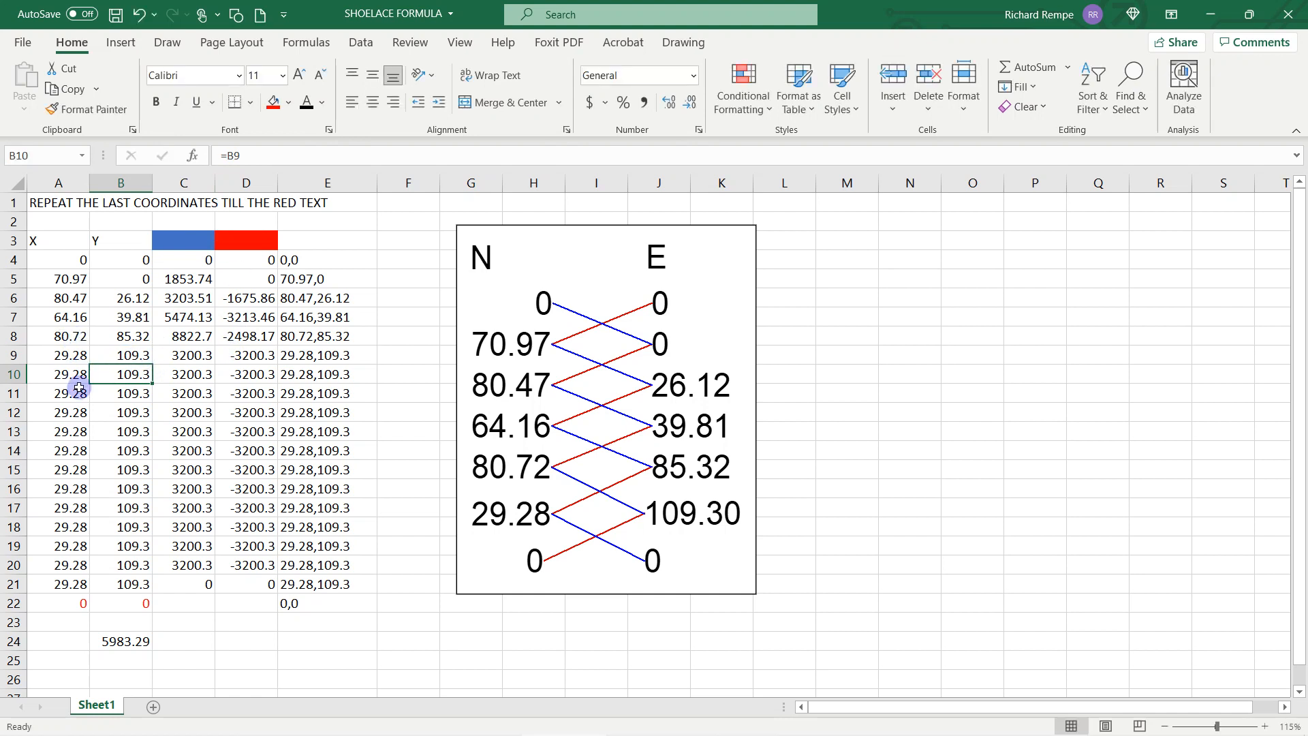
- Change the last coordinate pair to 110 in A9 and 55 in B9
click(74, 337)
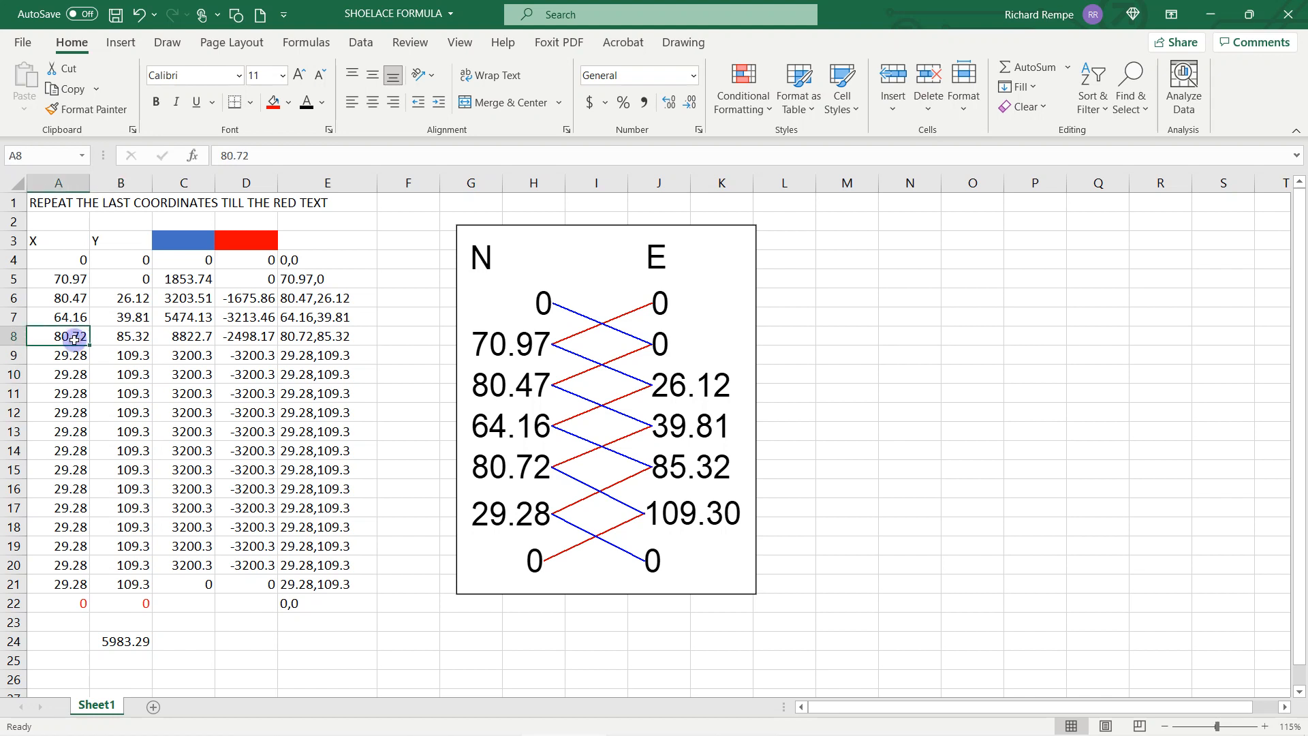
click(72, 354)
text(110)
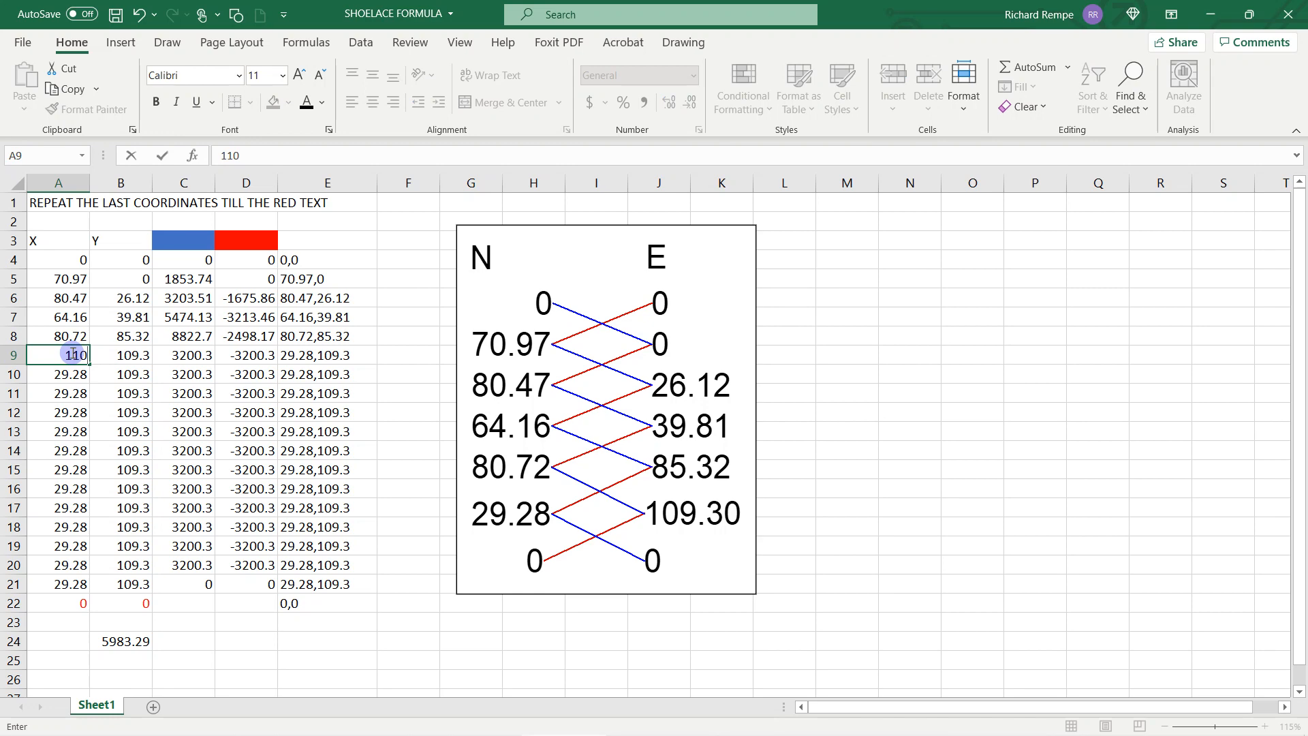
click(126, 354)
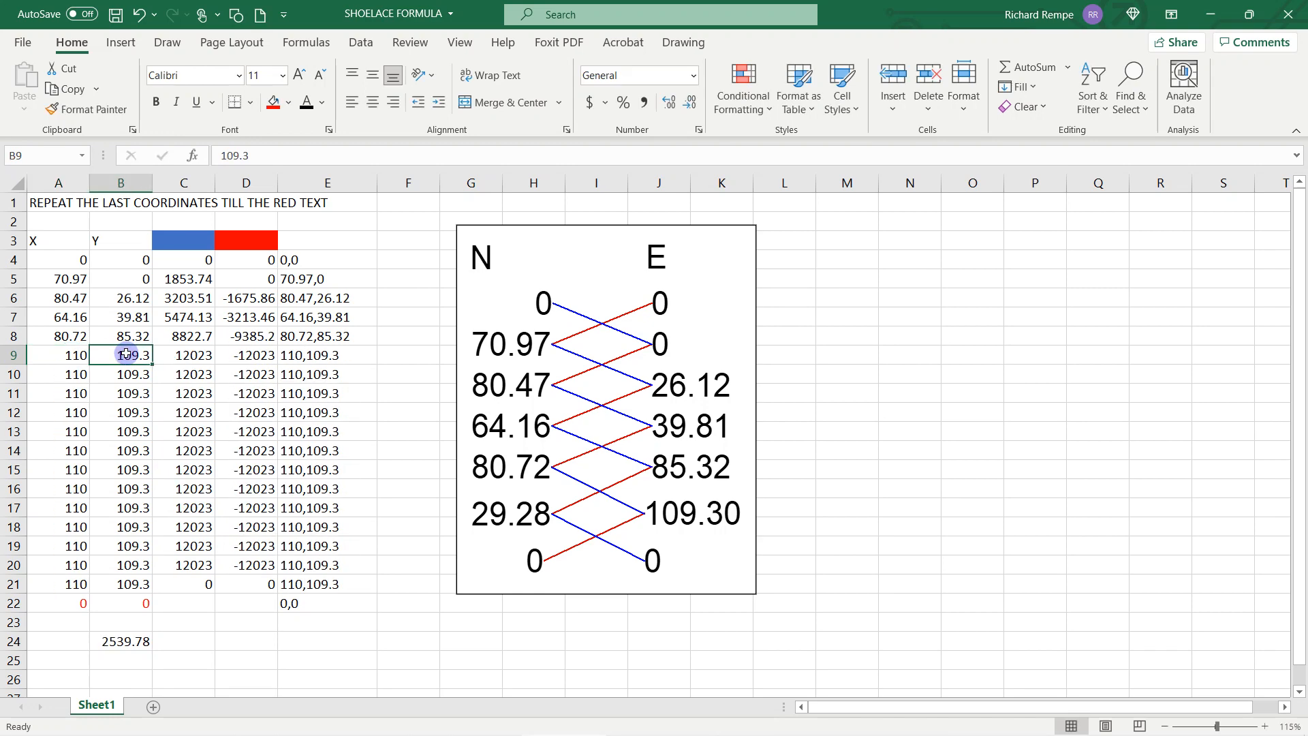
text(55)
key(Return)
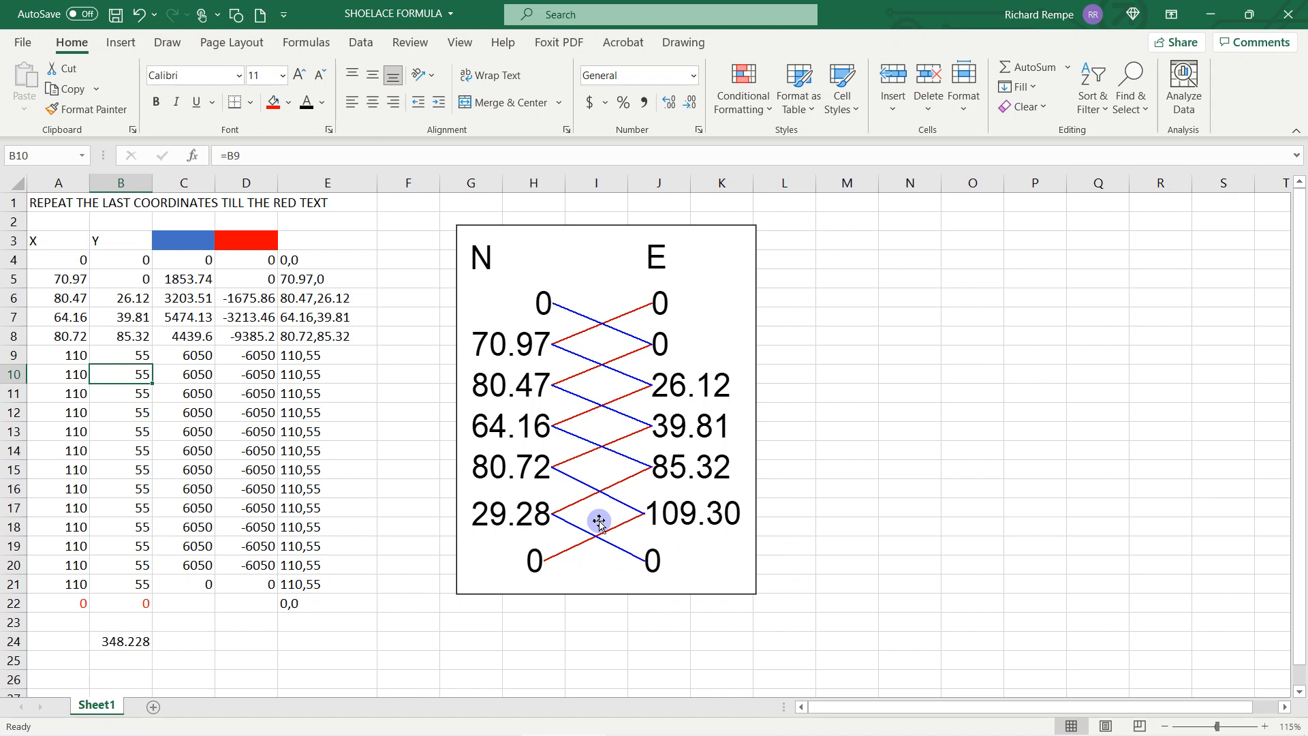
- Check the closing coordinate formula in B22, and undo the changes to B9 and A9
click(118, 599)
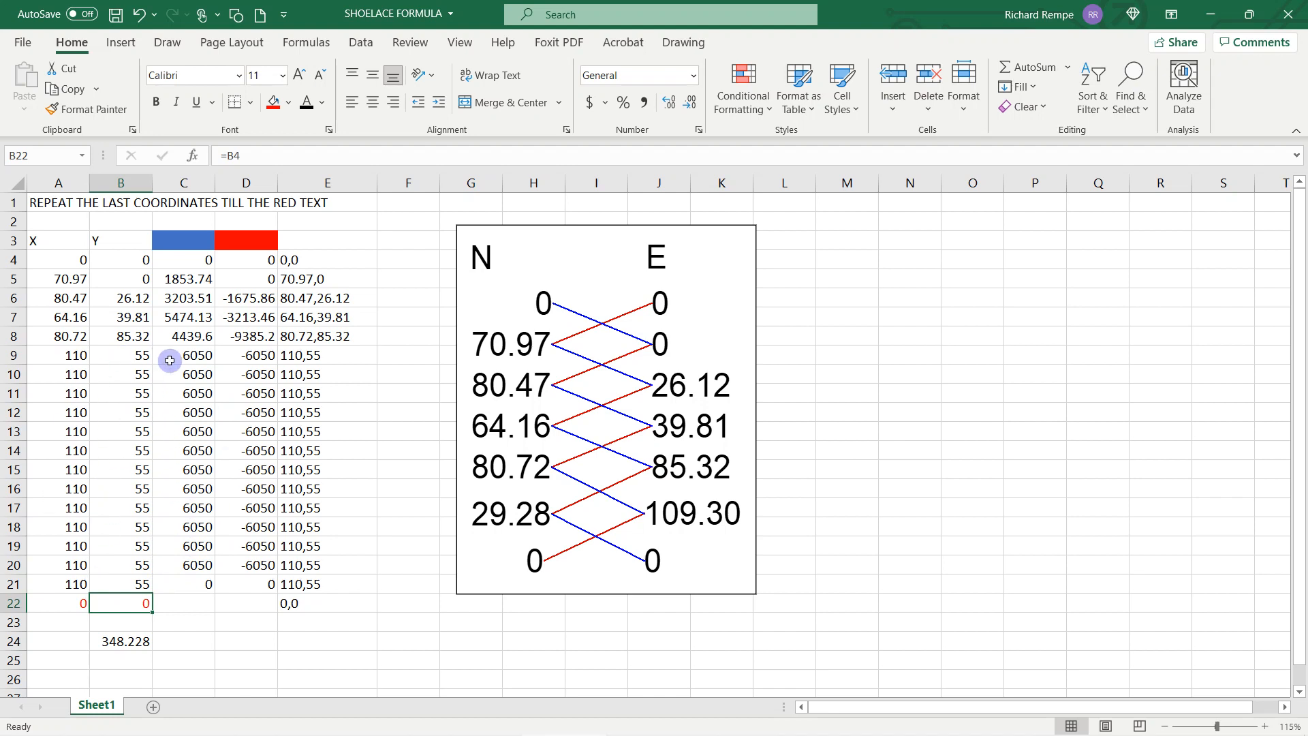
key(ctrl+z)
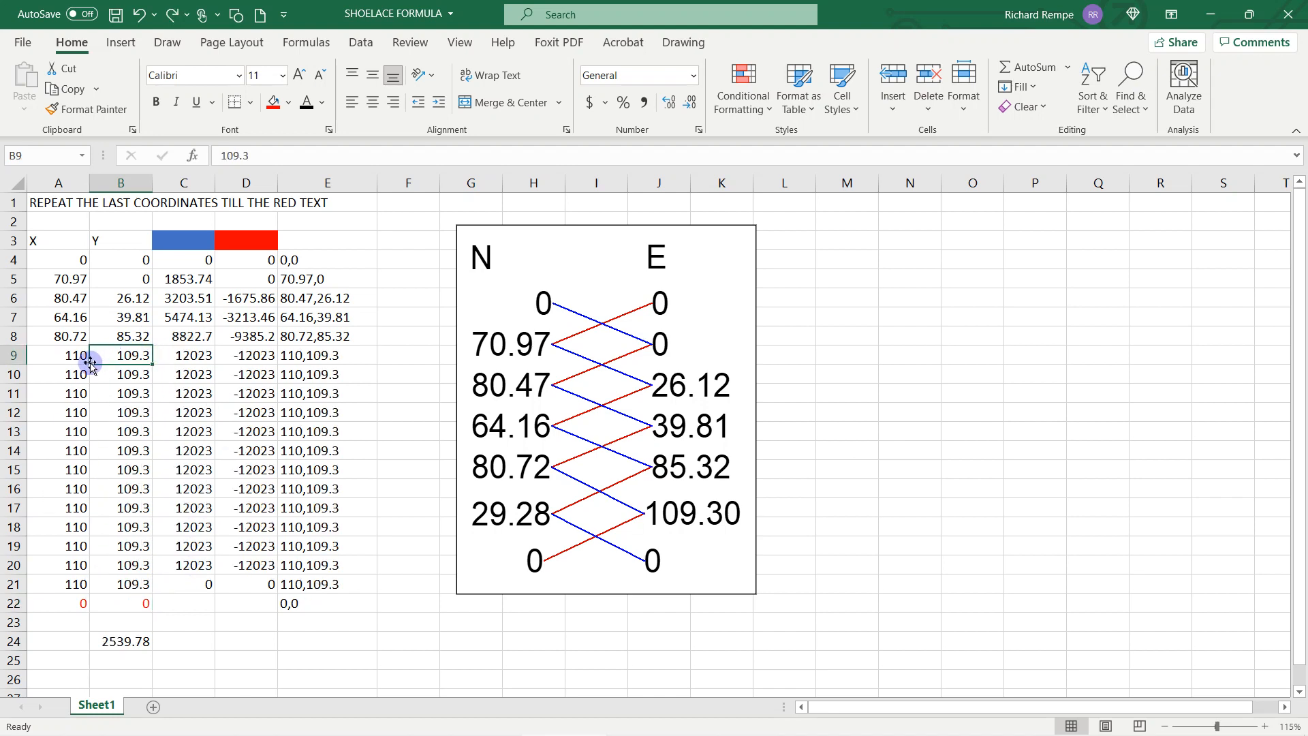
key(ctrl+z)
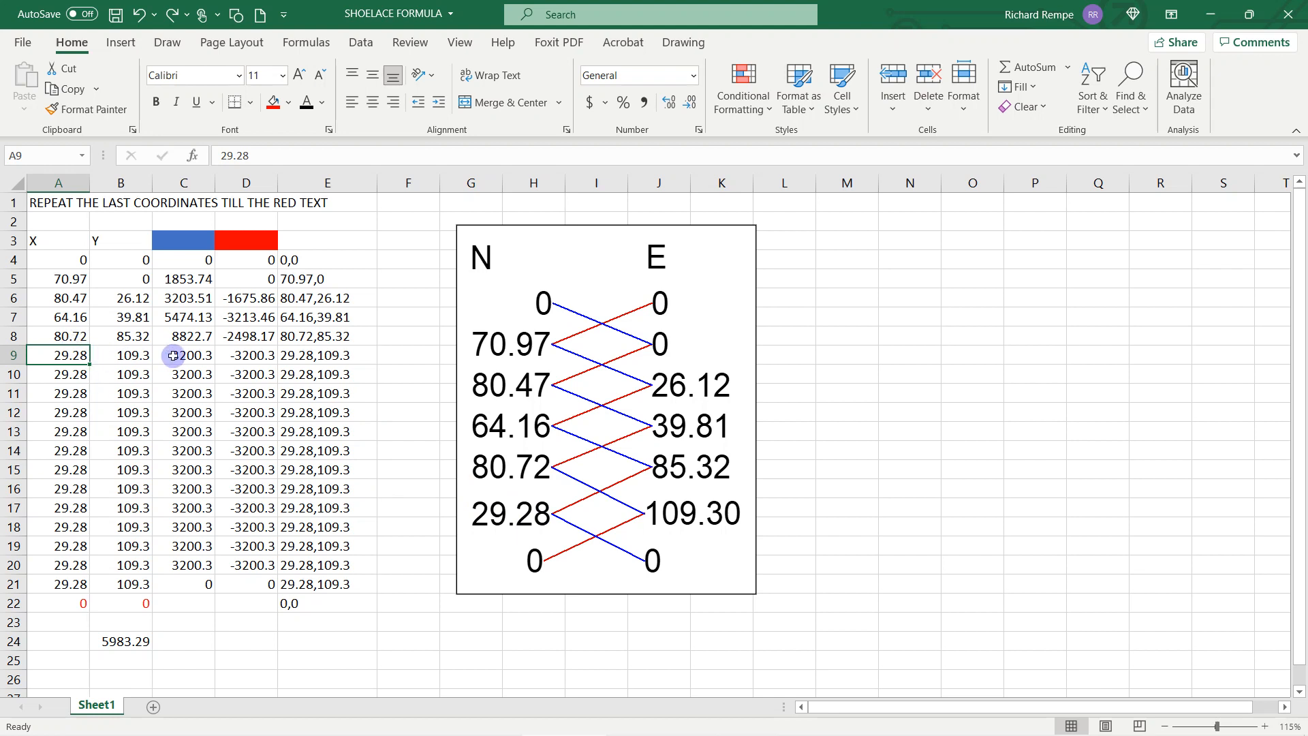
- Fill the E4 formula =A4*12&","&B4*12 down through E22 to convert all coordinate pairs to inches
click(293, 260)
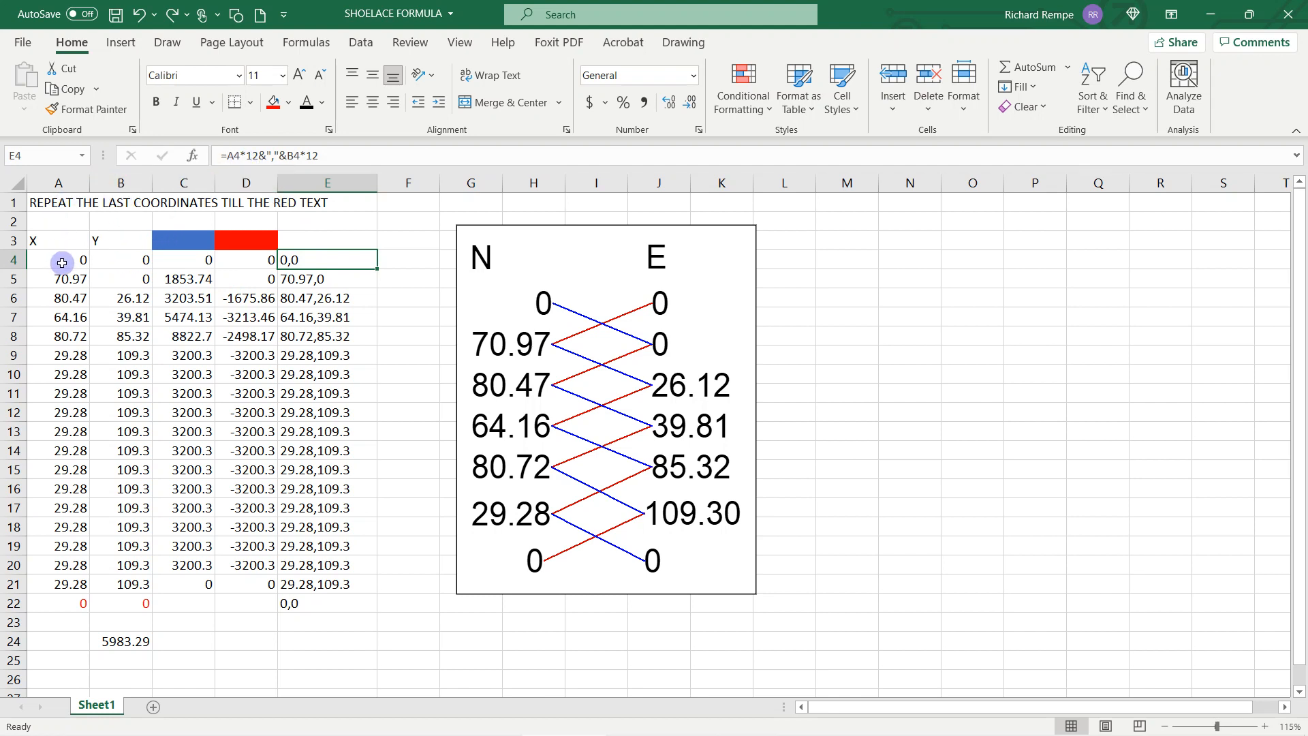
click(290, 278)
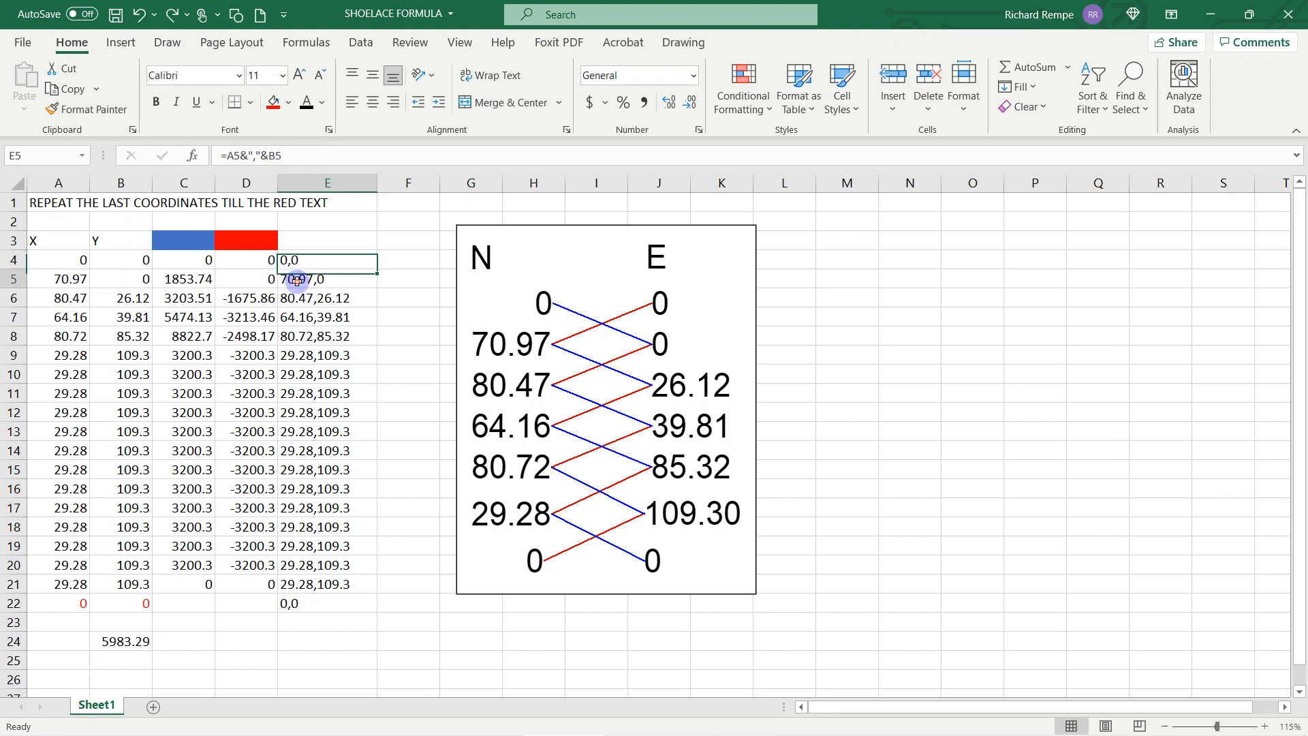
click(324, 258)
drag(375, 268, 378, 607)
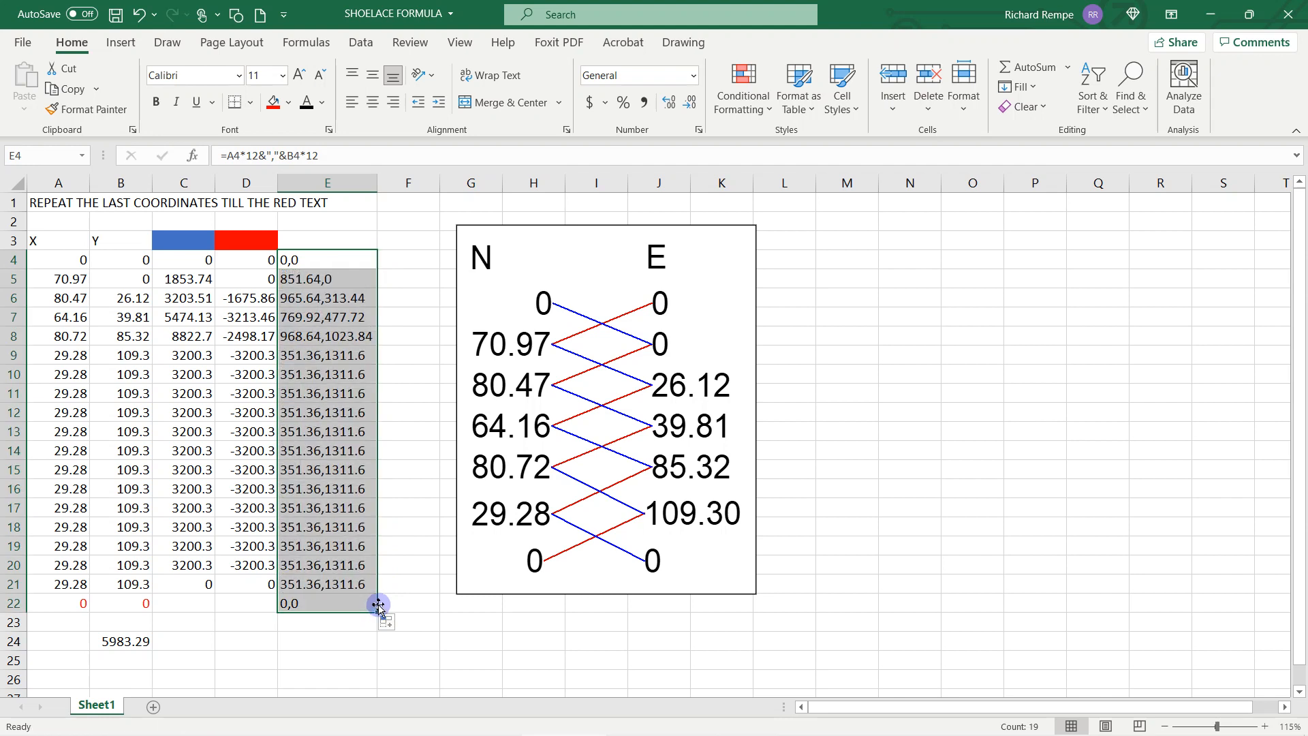
click(339, 448)
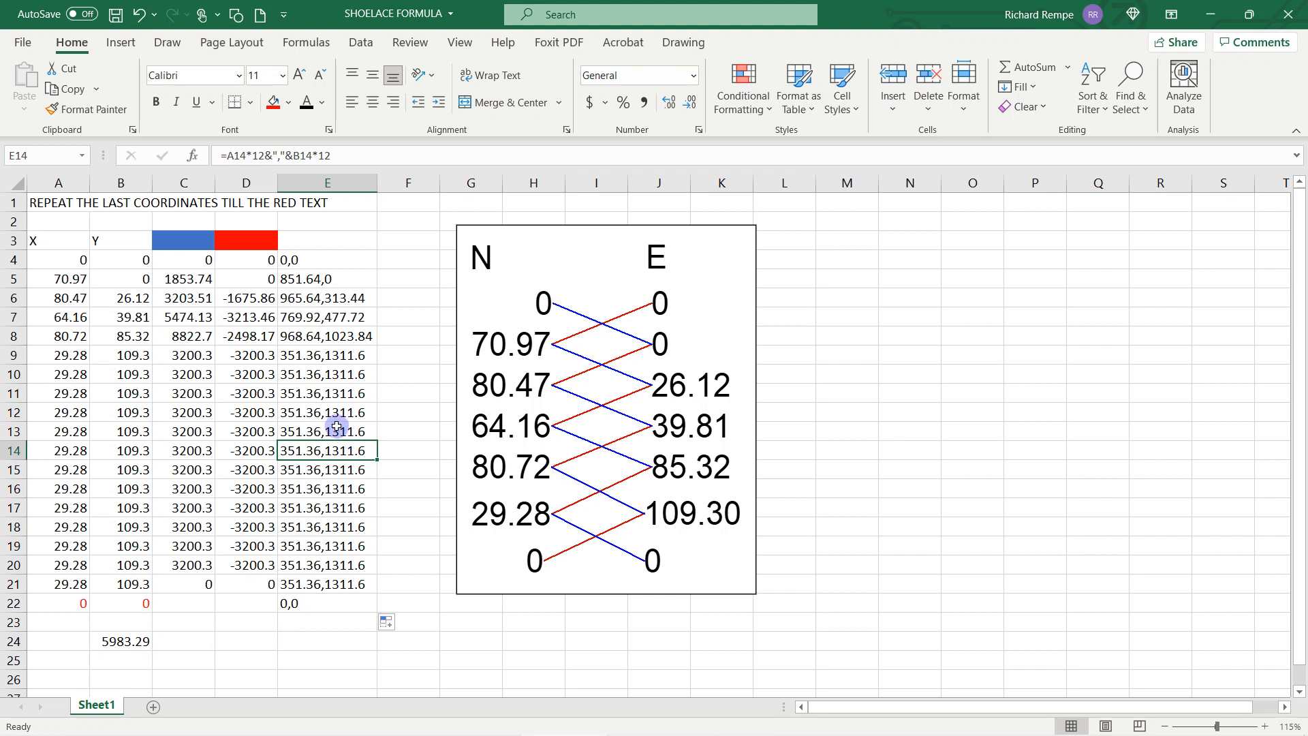
- Copy the coordinate pairs in E4:E22 and switch to the AutoCAD drawing SHOELACE METHOD.dwg
click(306, 258)
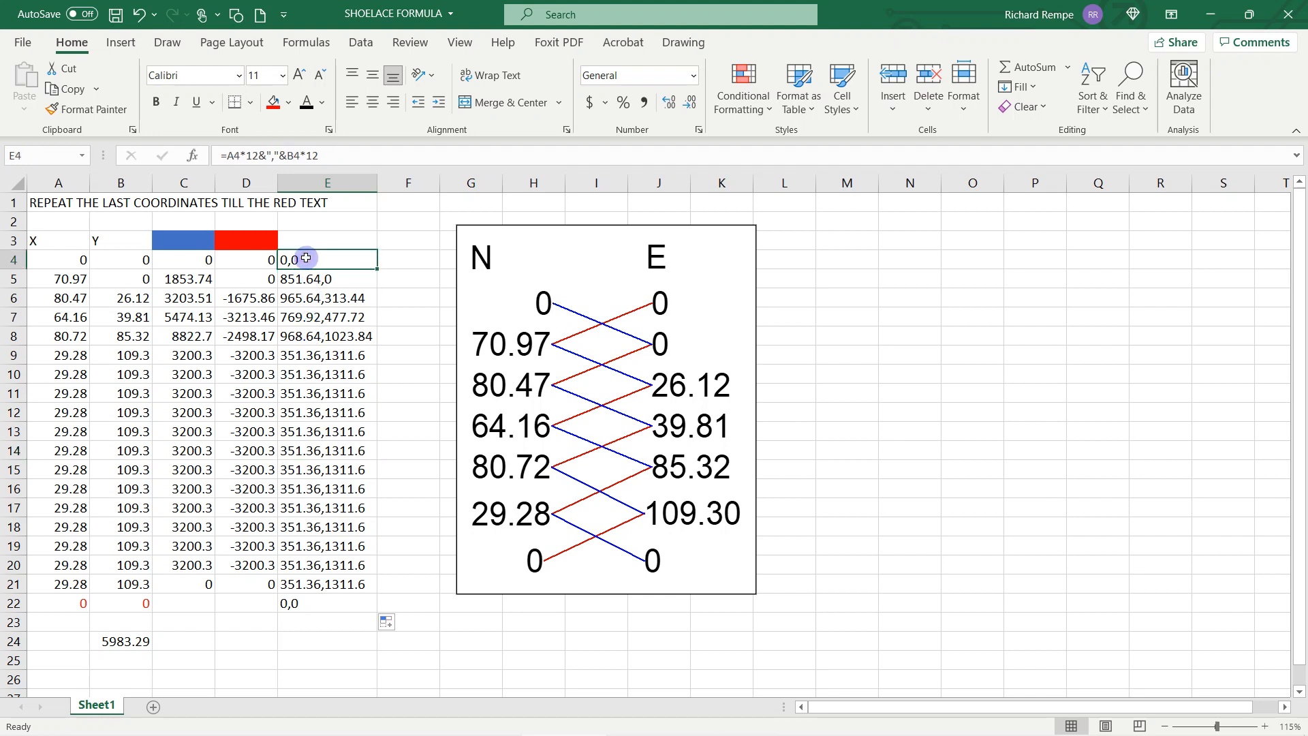
drag(306, 258, 307, 605)
right_click(329, 490)
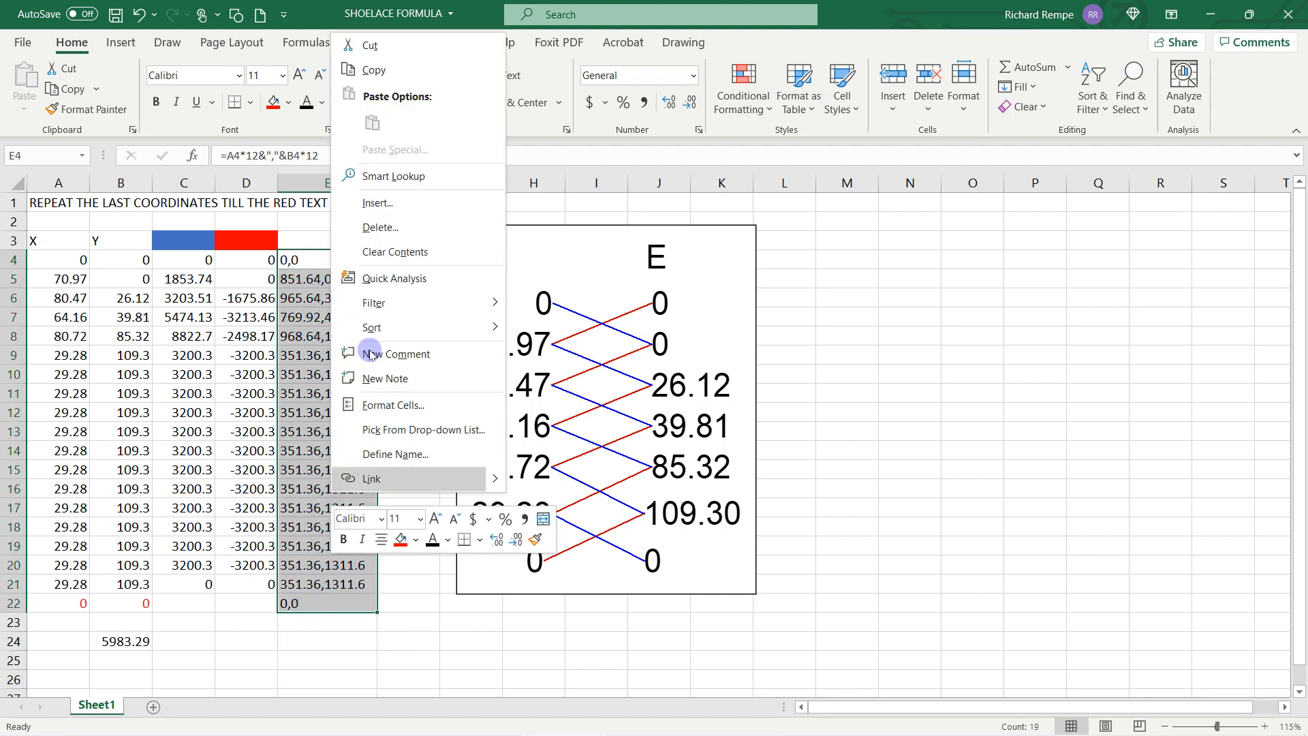
click(380, 73)
mouse_move(516, 734)
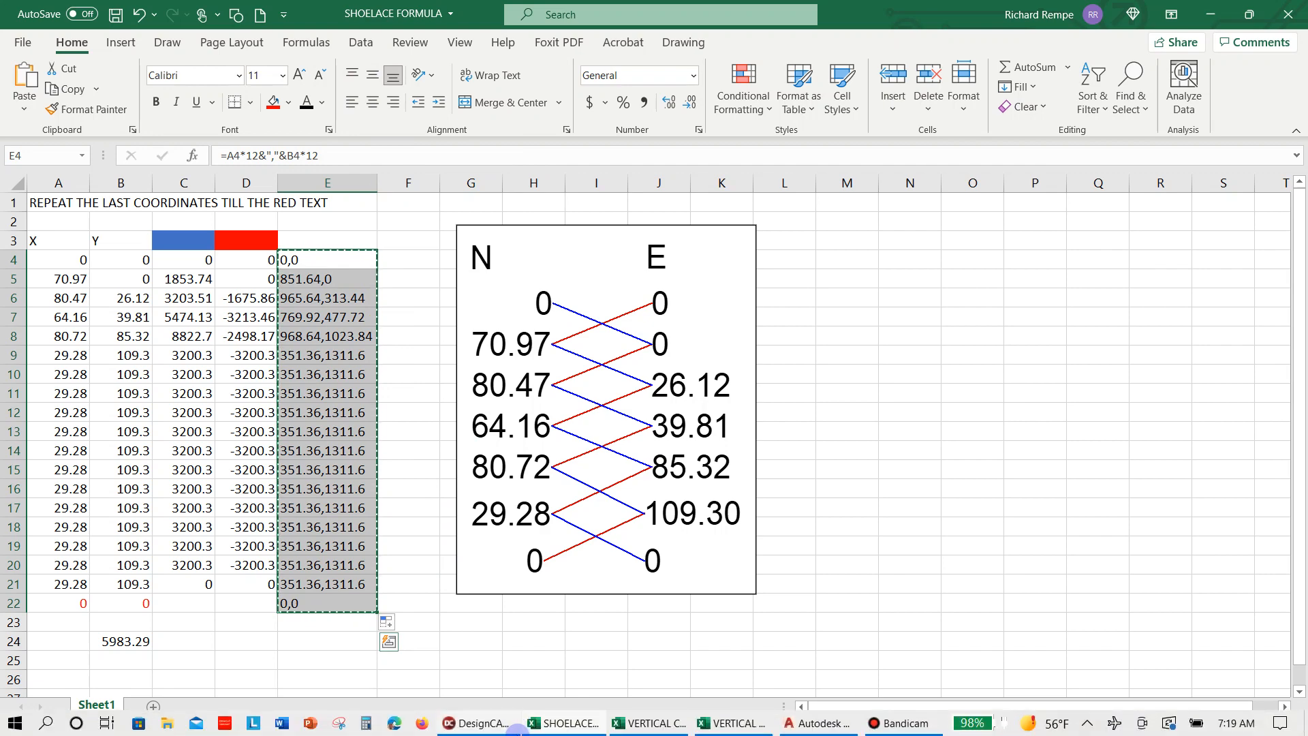
click(823, 721)
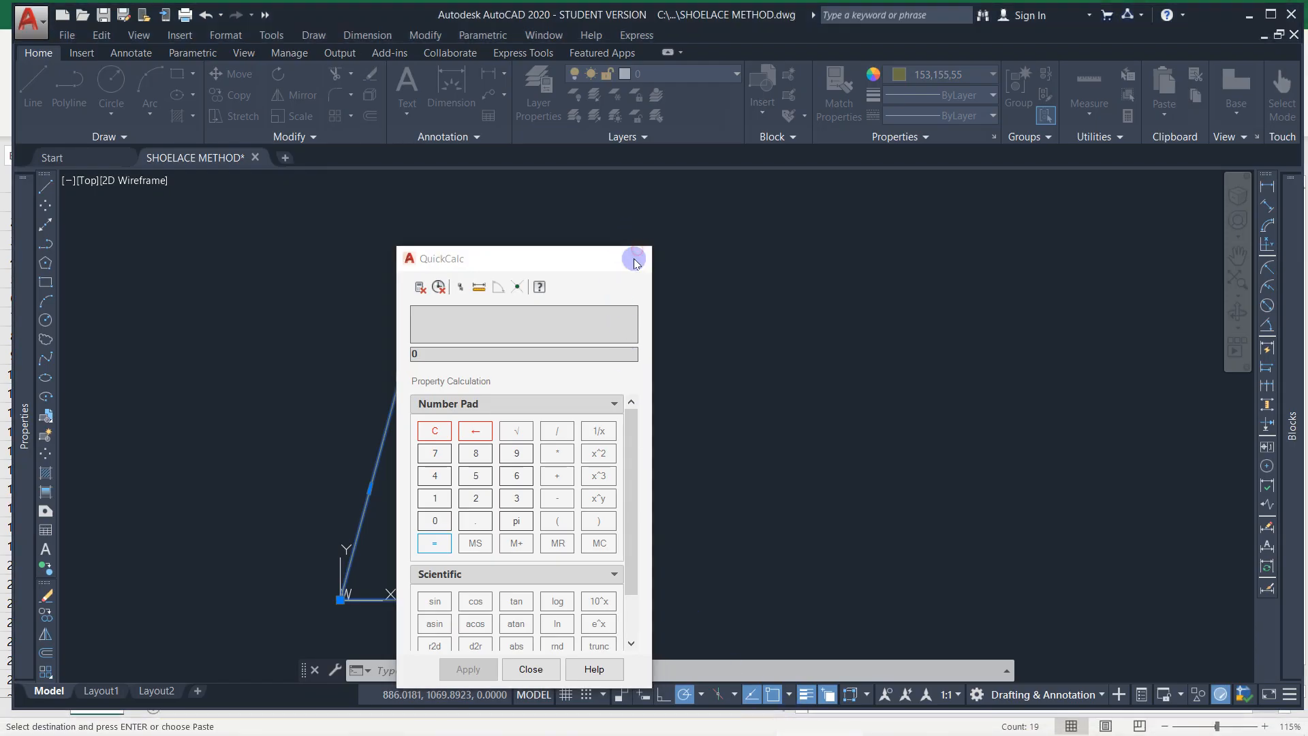
- Close the QuickCalc calculator and erase the existing polygon from the drawing
click(637, 258)
key(Escape)
click(539, 388)
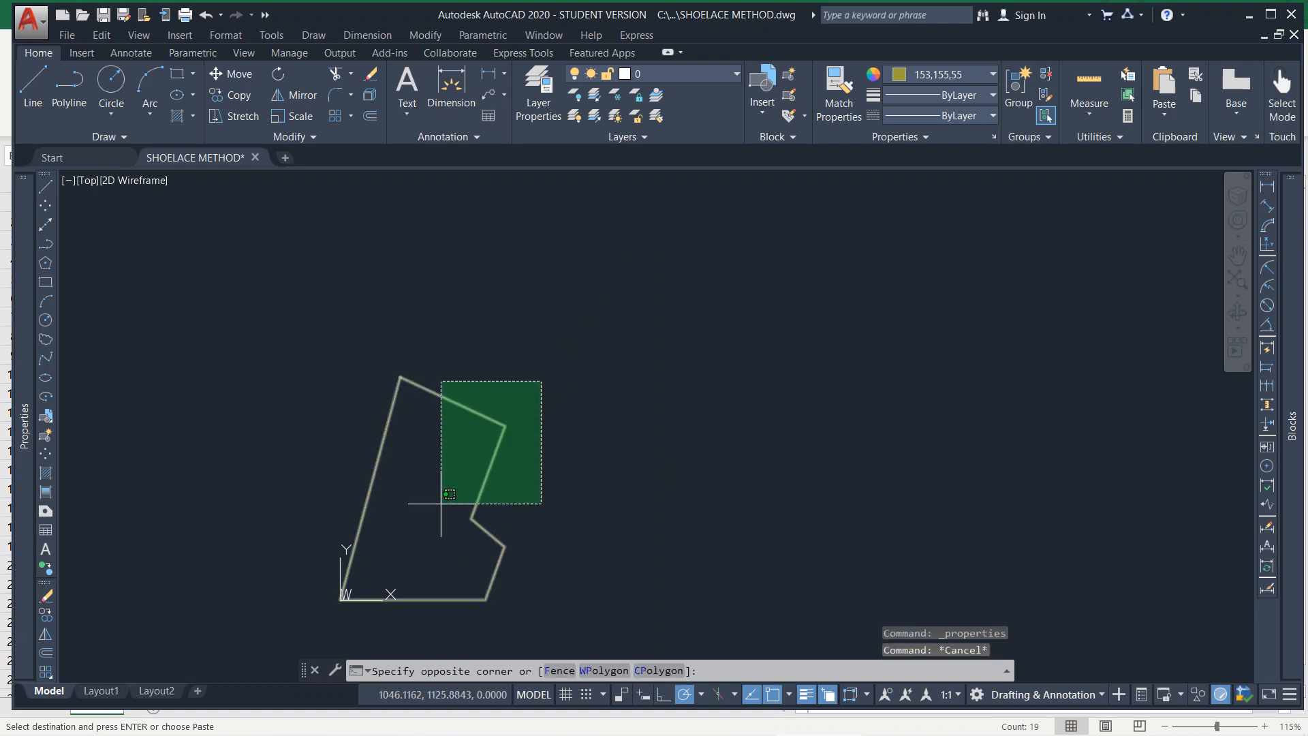
click(323, 618)
key(Delete)
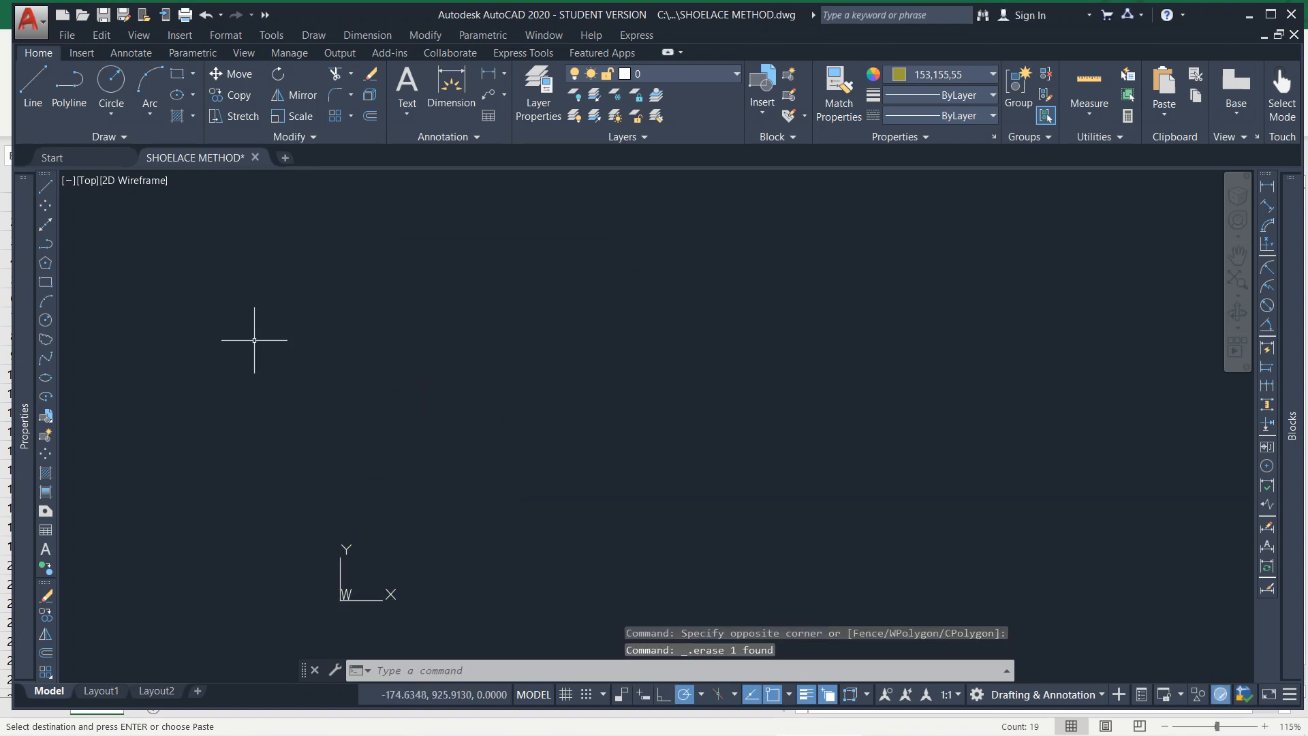
click(306, 38)
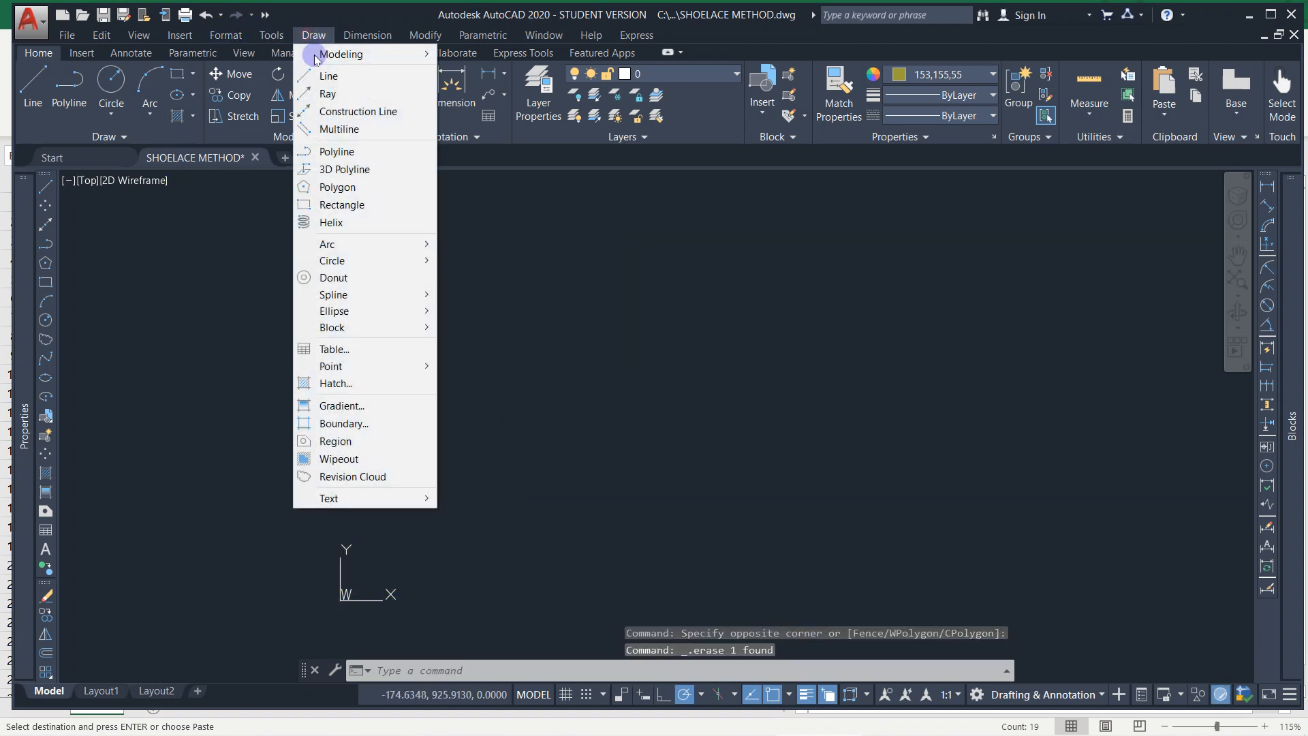
key(Escape)
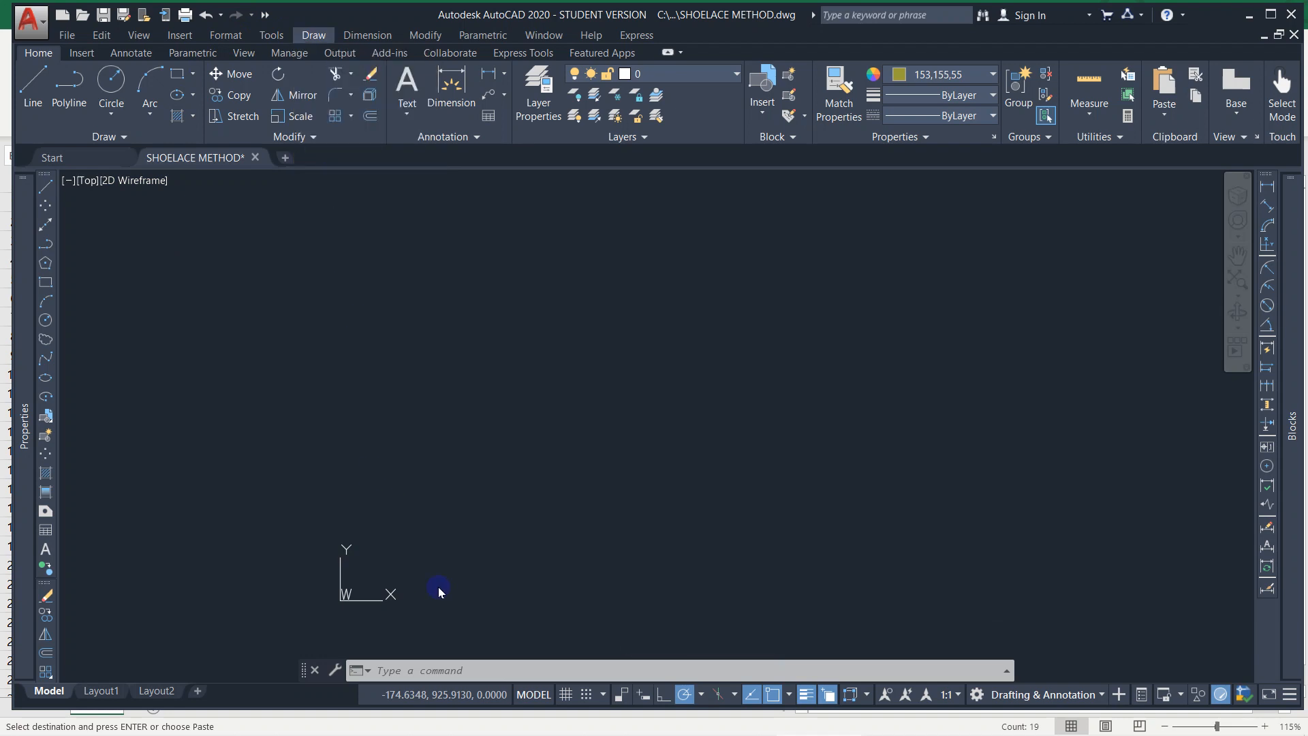
click(492, 667)
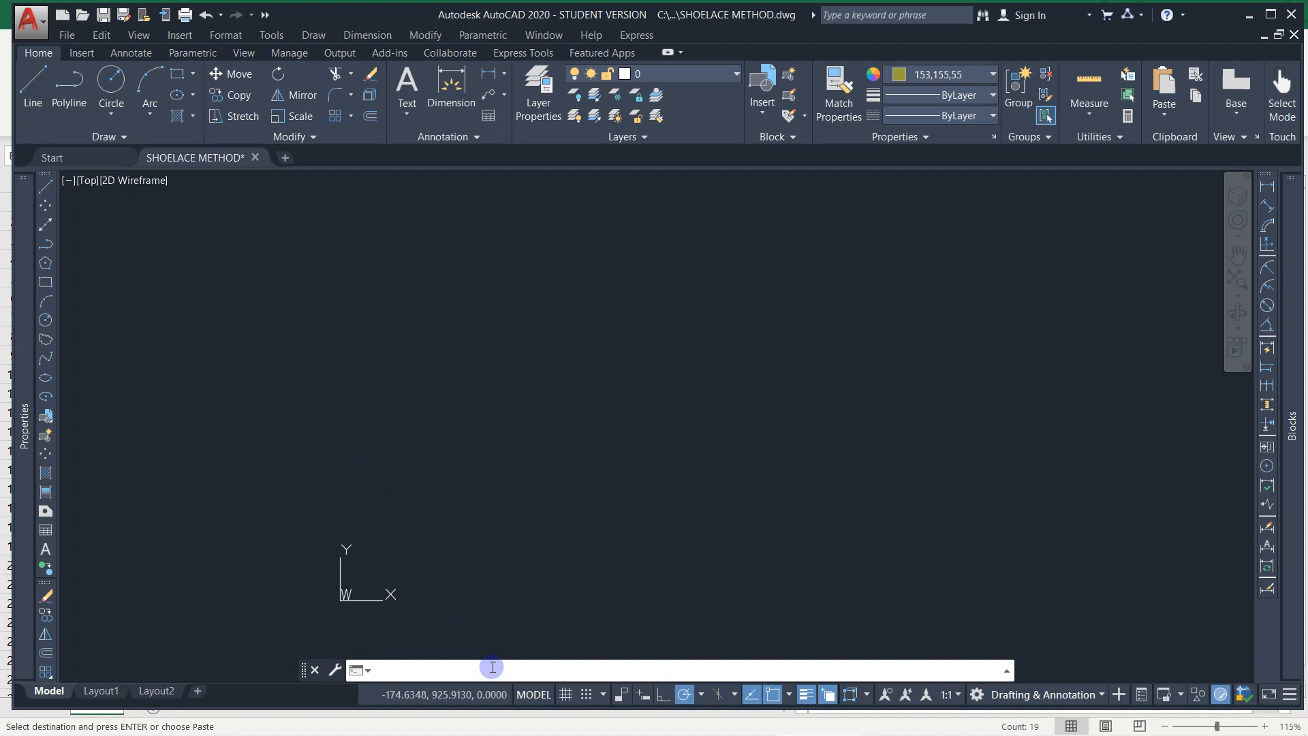
text(e)
key(Return)
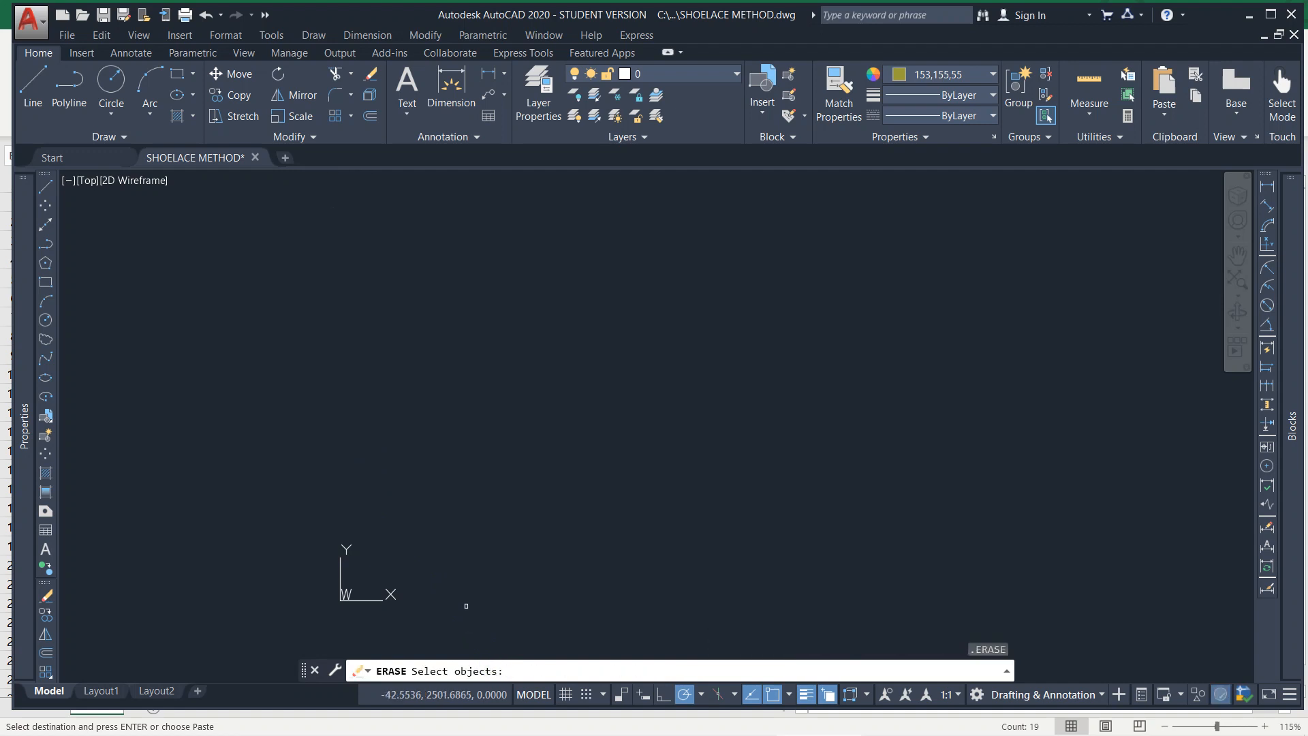
scroll(468, 601, down, 10)
key(Escape)
key(Escape)
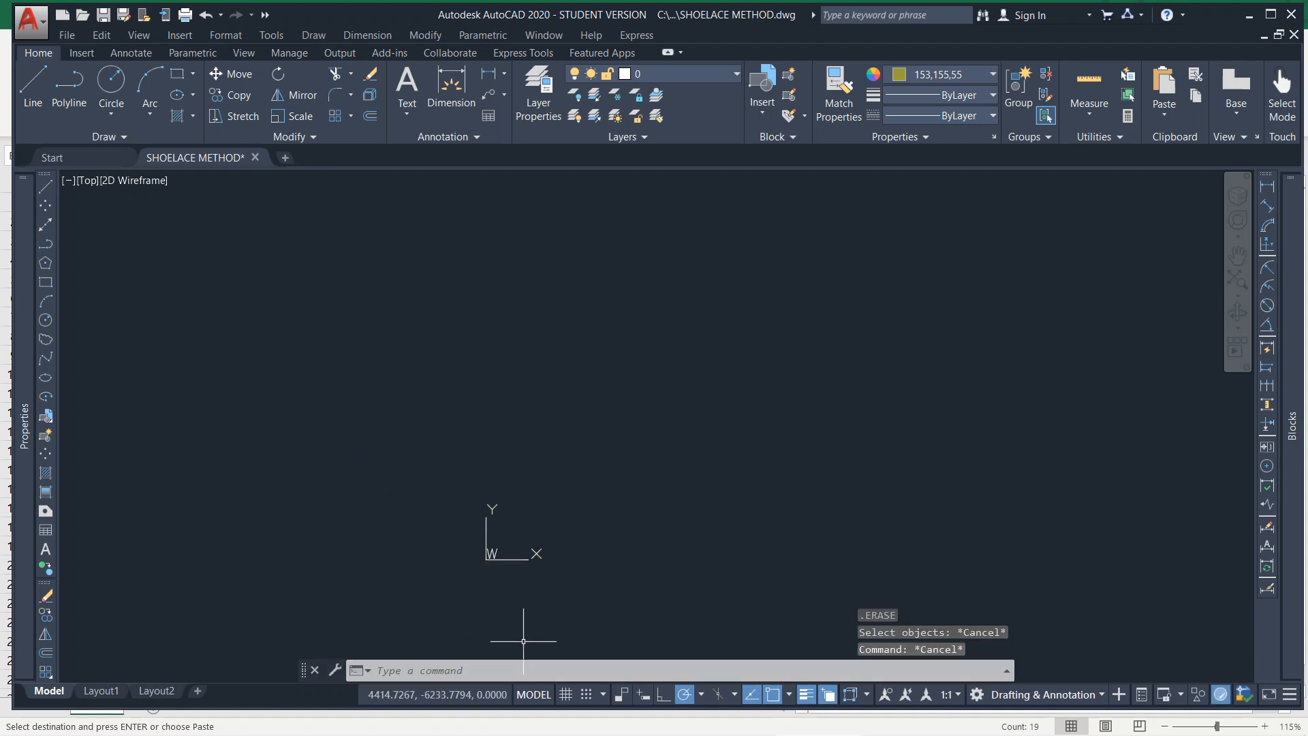
- Draw the polygon as a polyline by pasting the copied coordinate pairs as its points, ending at 0,0
scroll(522, 639, up, 2)
text(pl)
key(Return)
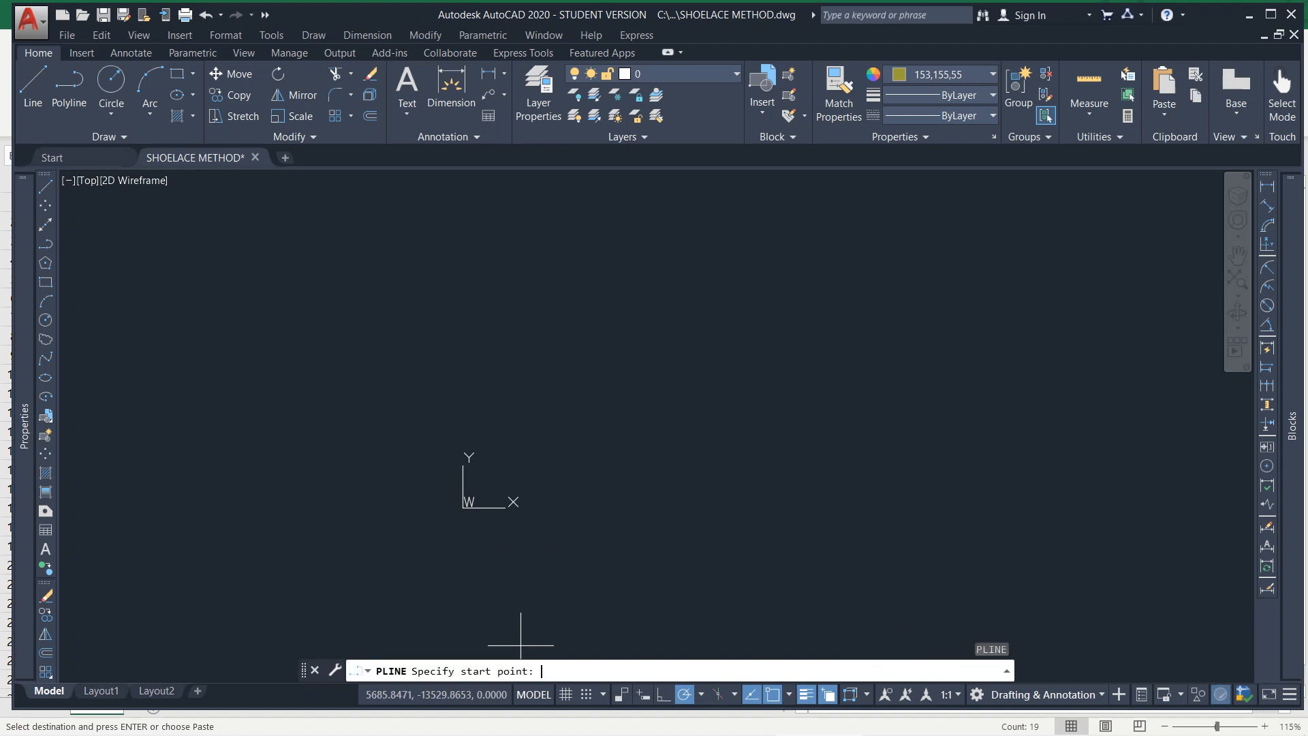
key(ctrl+v)
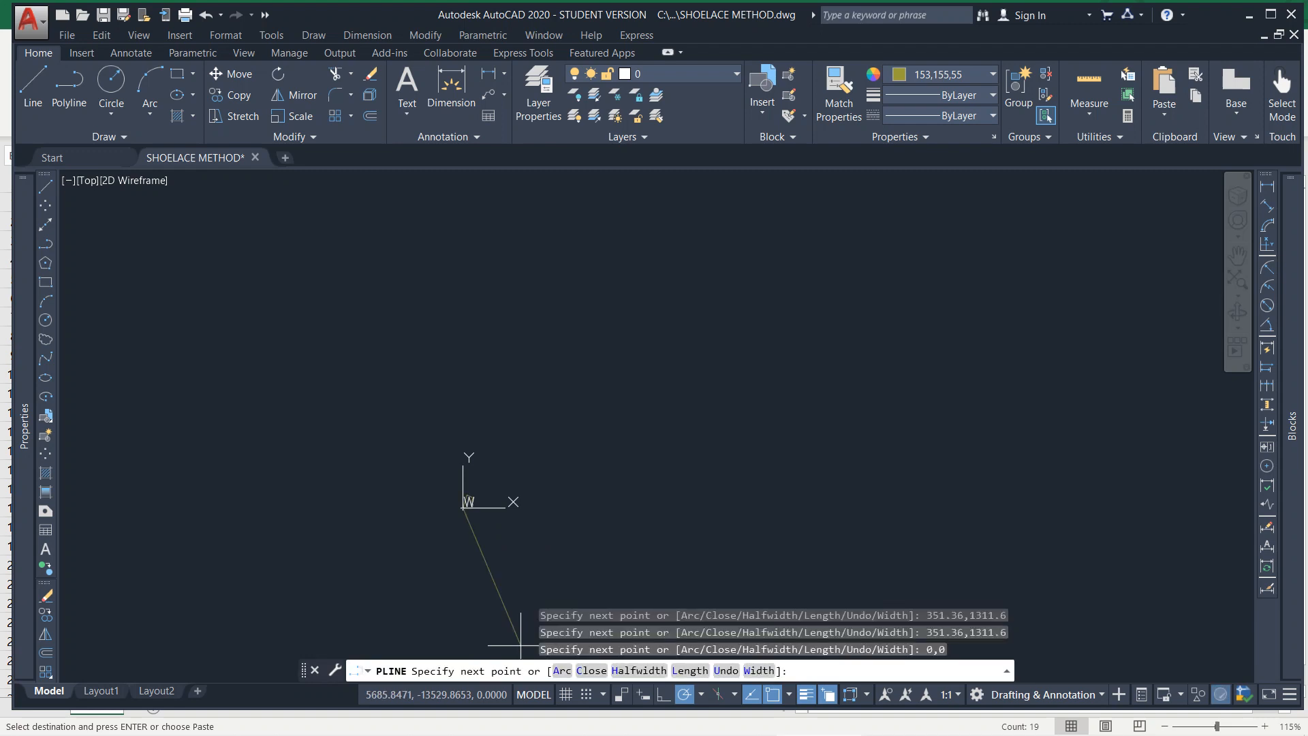
scroll(484, 539, up, 4)
scroll(392, 361, up, 5)
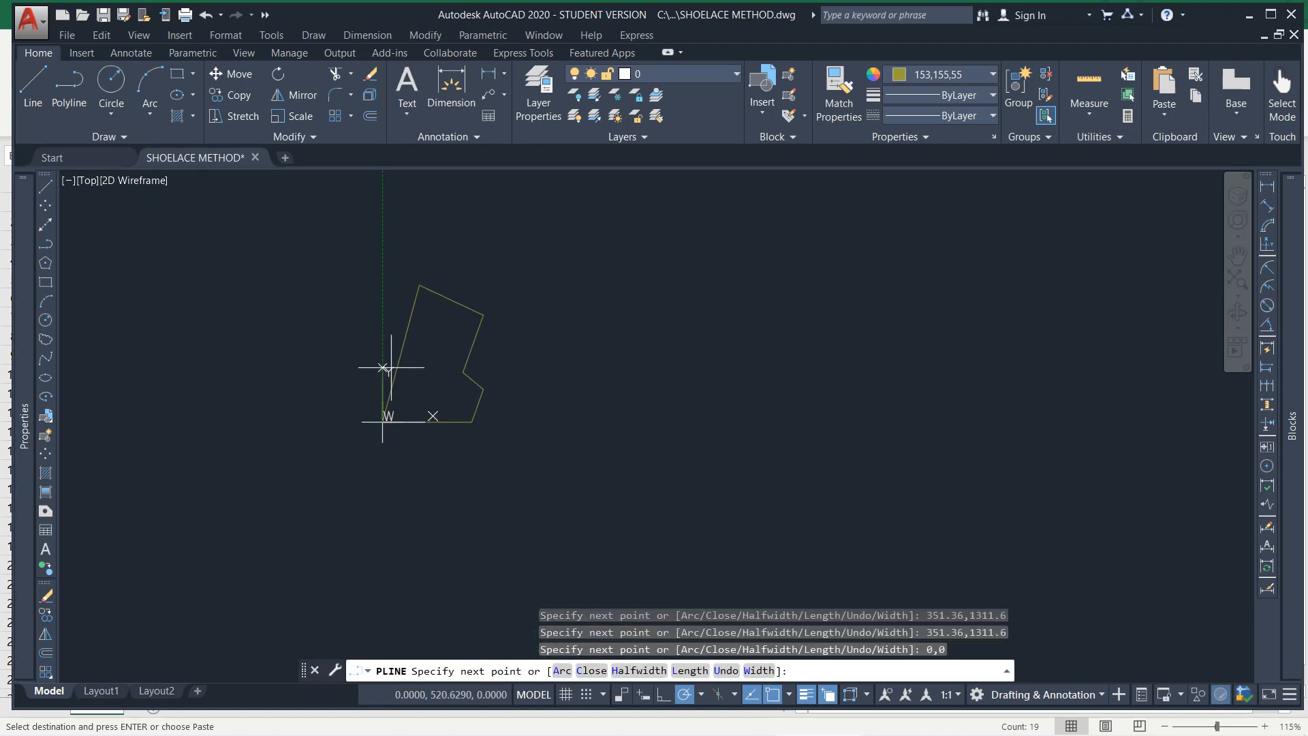
key(Return)
scroll(391, 363, up, 2)
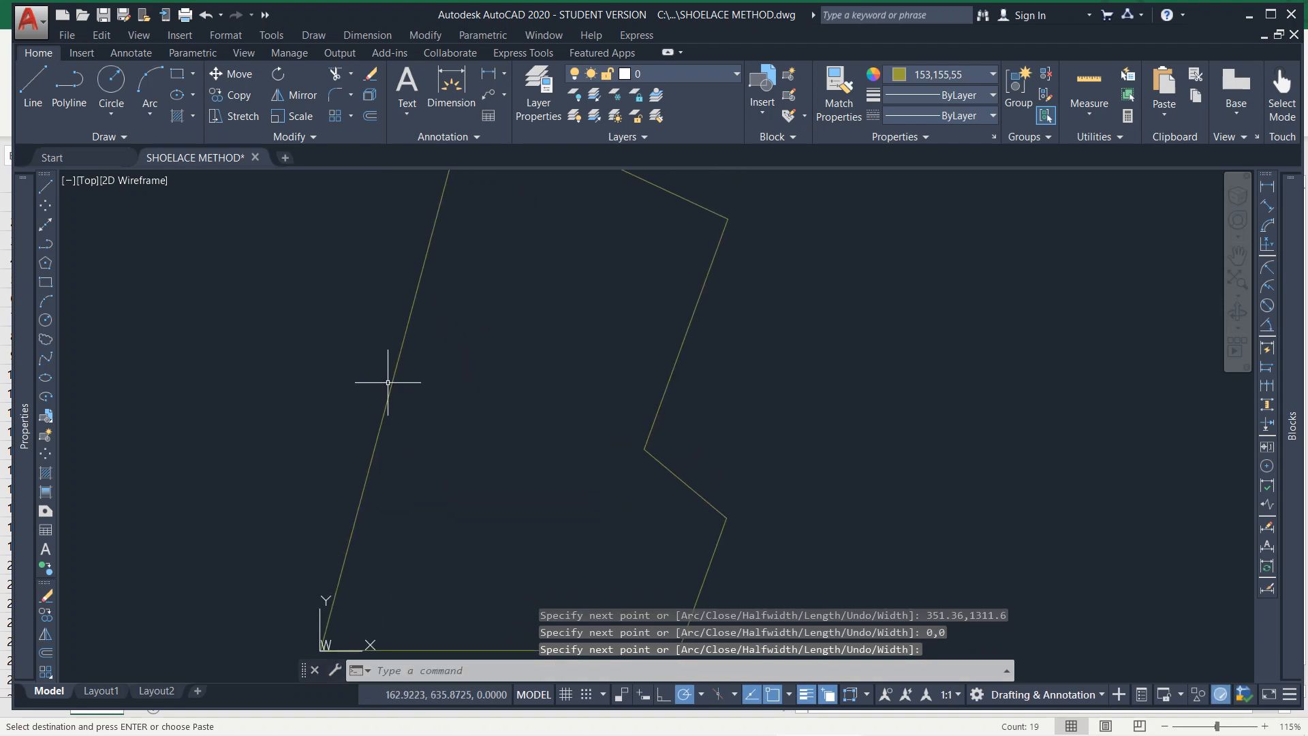
scroll(390, 378, down, 2)
key(Return)
click(393, 367)
key(Escape)
key(Escape)
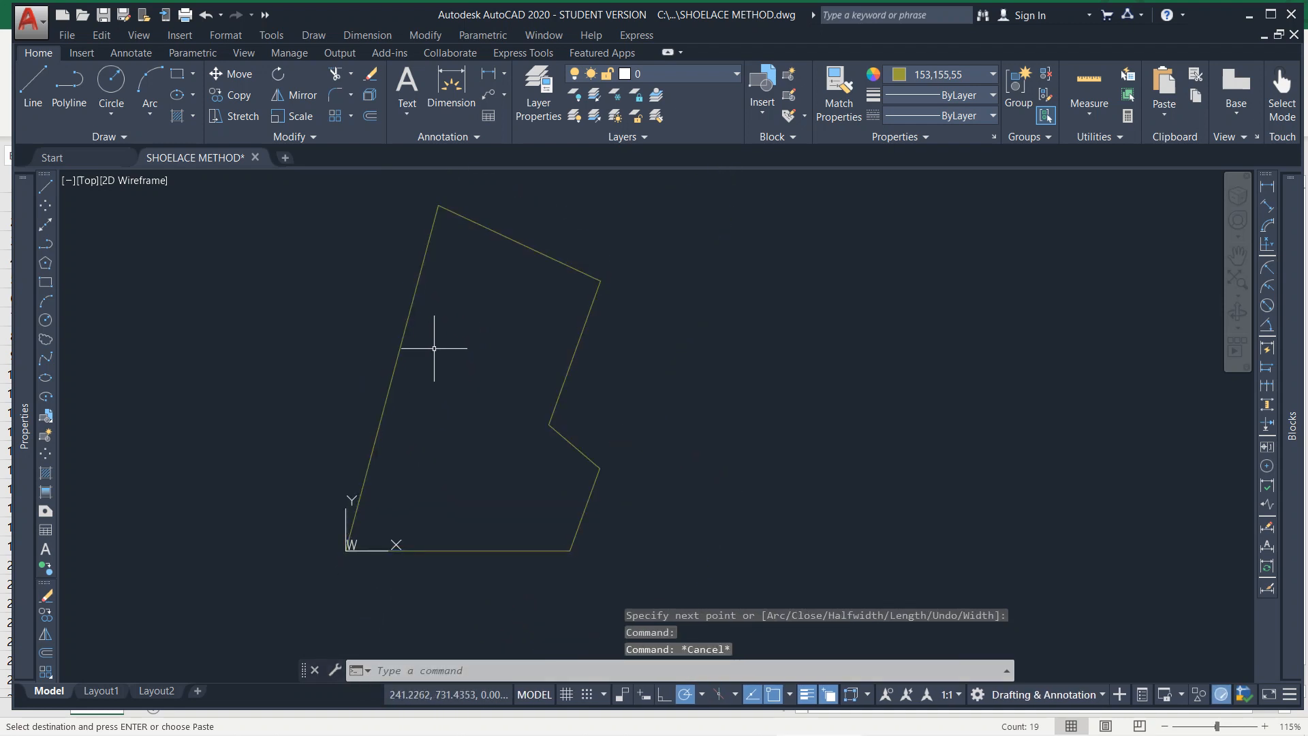
drag(456, 279, 445, 319)
key(Escape)
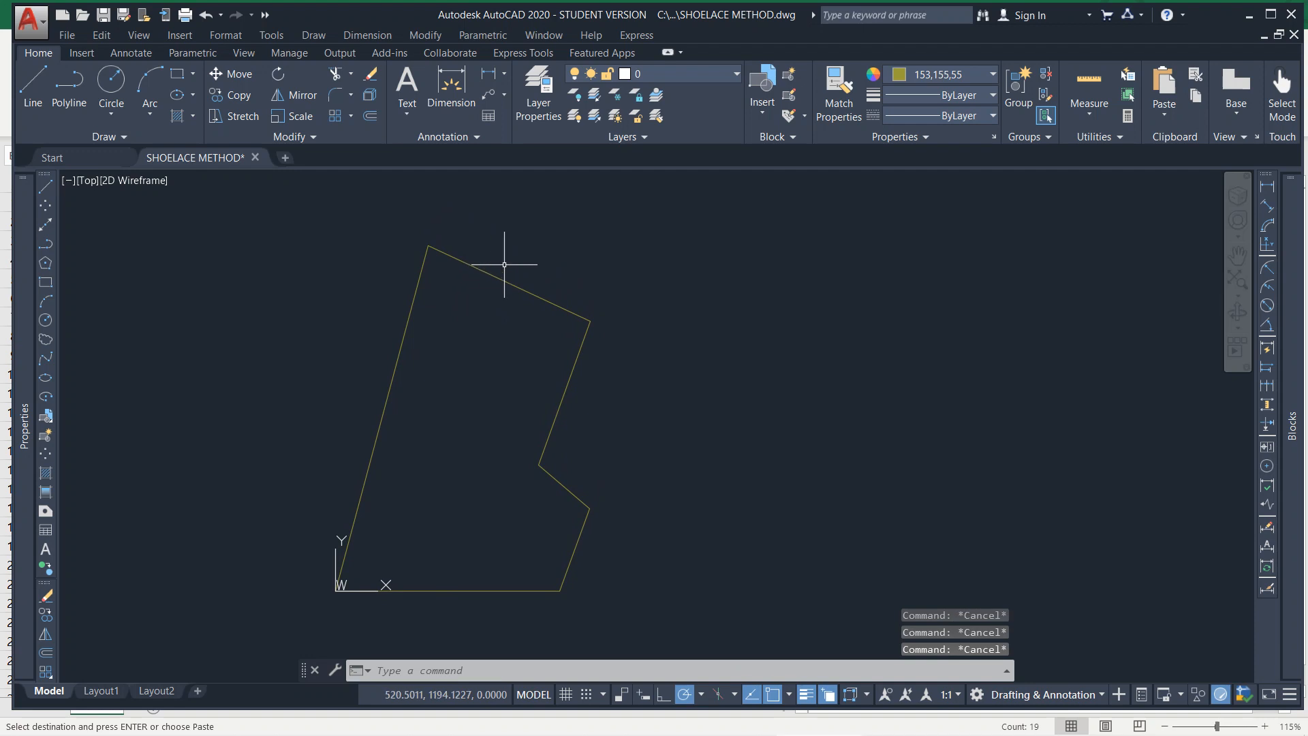
- Try to run the NUMINC command
text(NU)
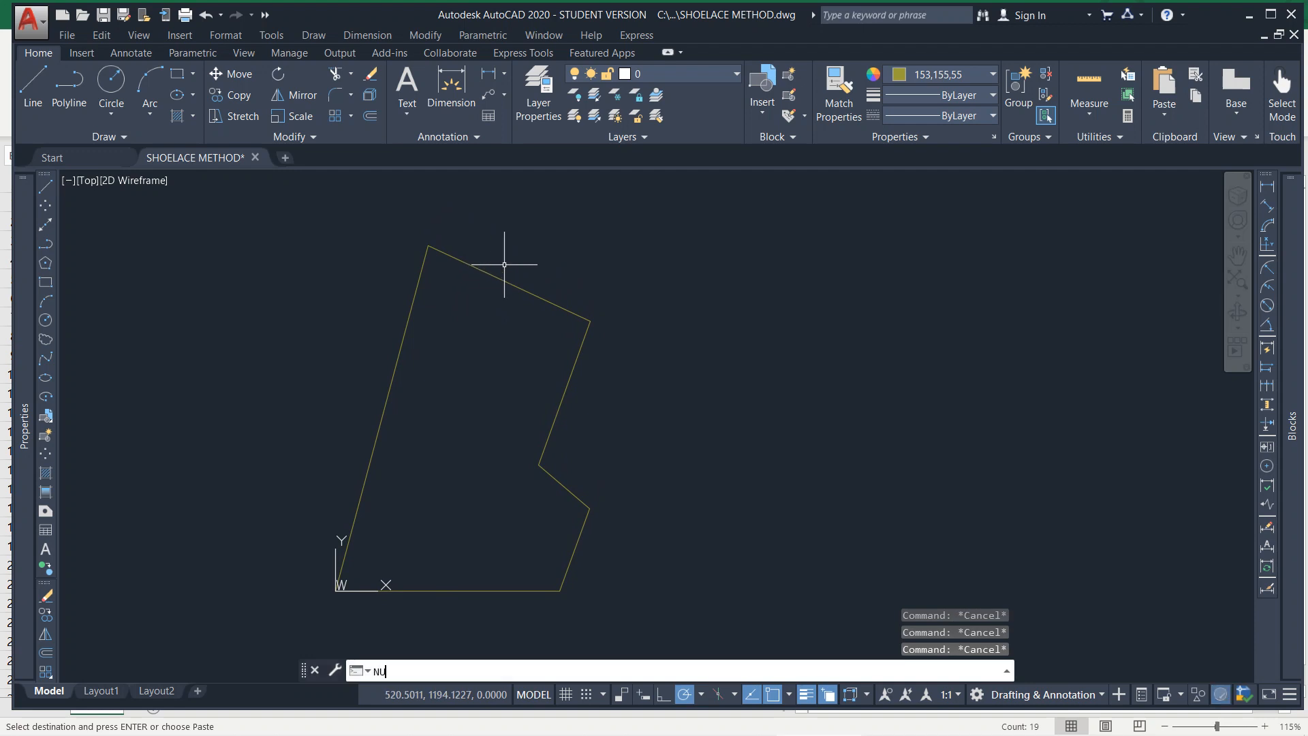
text(MINC)
key(Return)
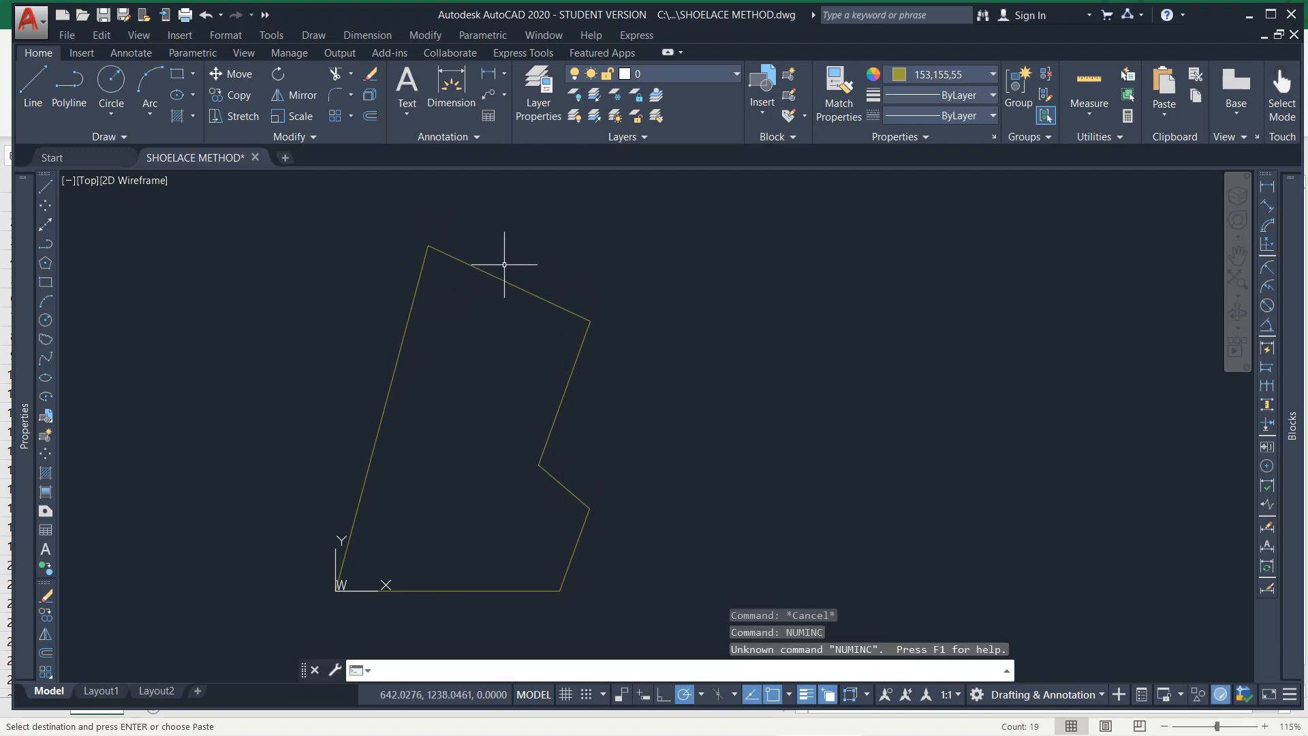
key(Escape)
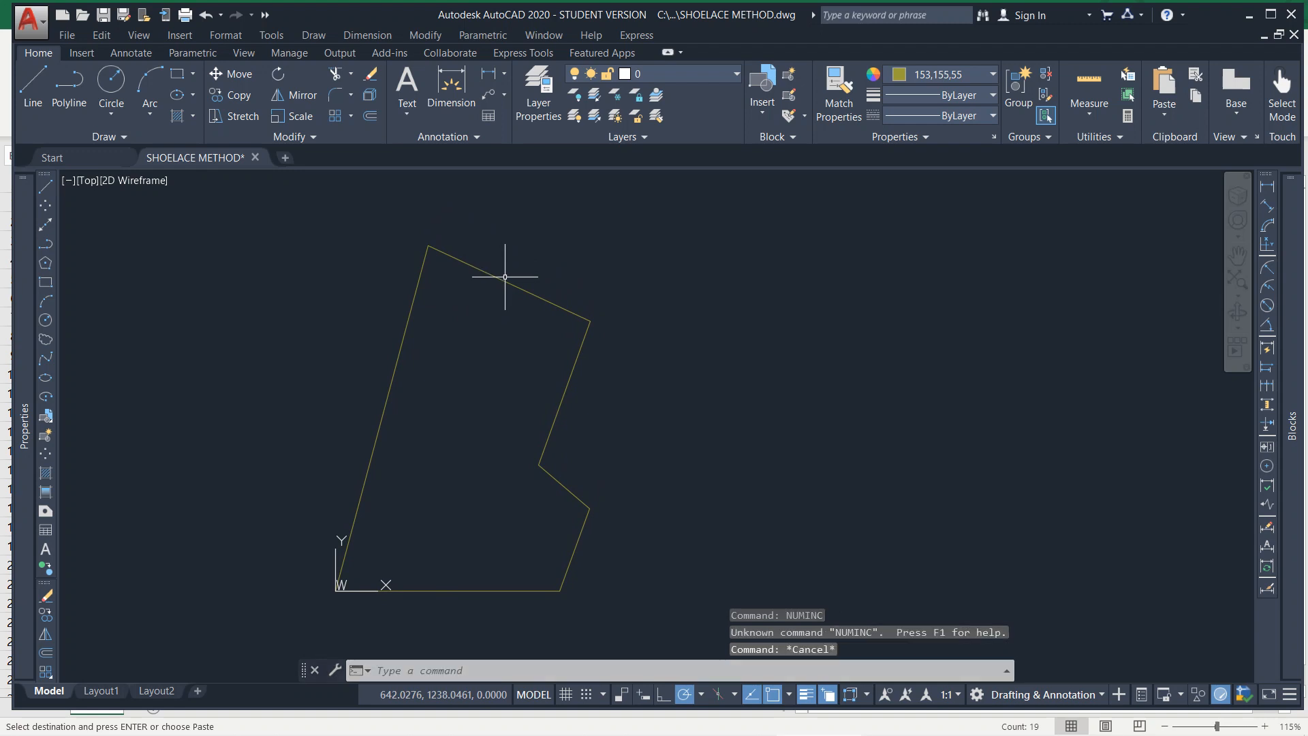
- Load the NumIncV3-9 application file from the Survey folder with APPLOAD
text(APPLA)
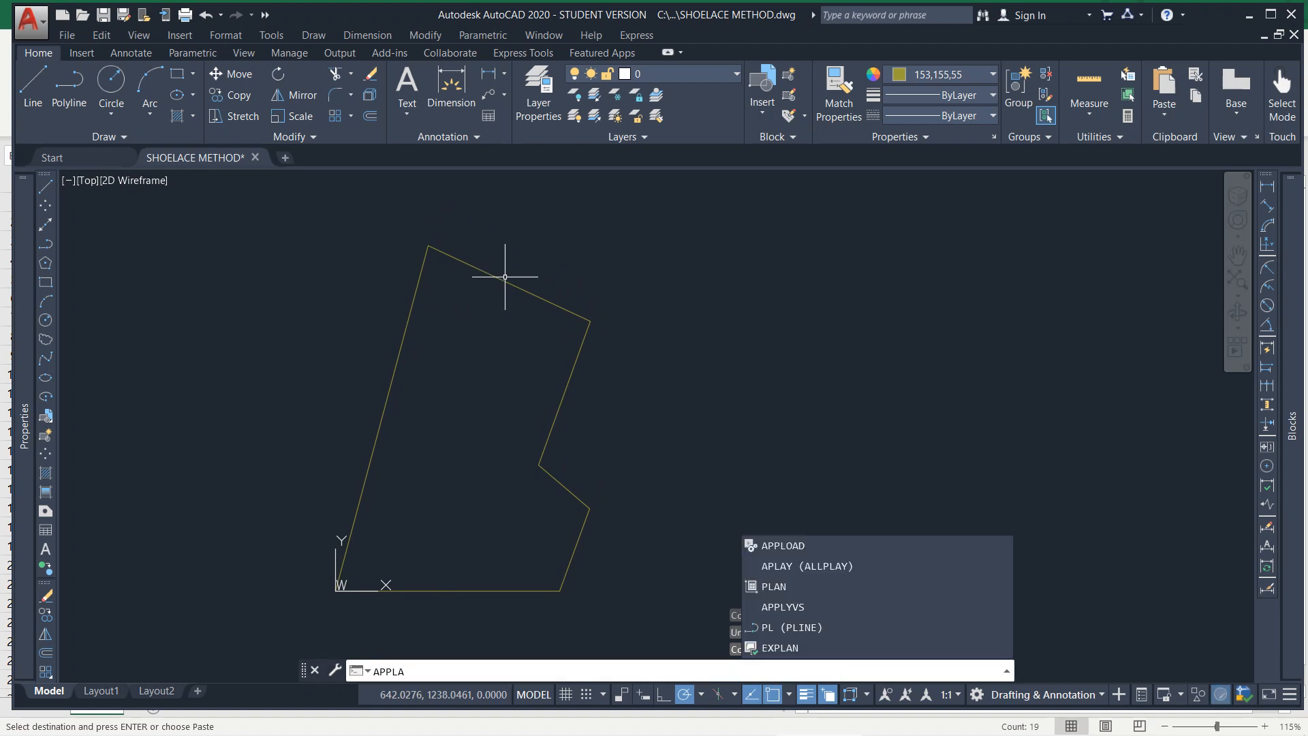
click(783, 545)
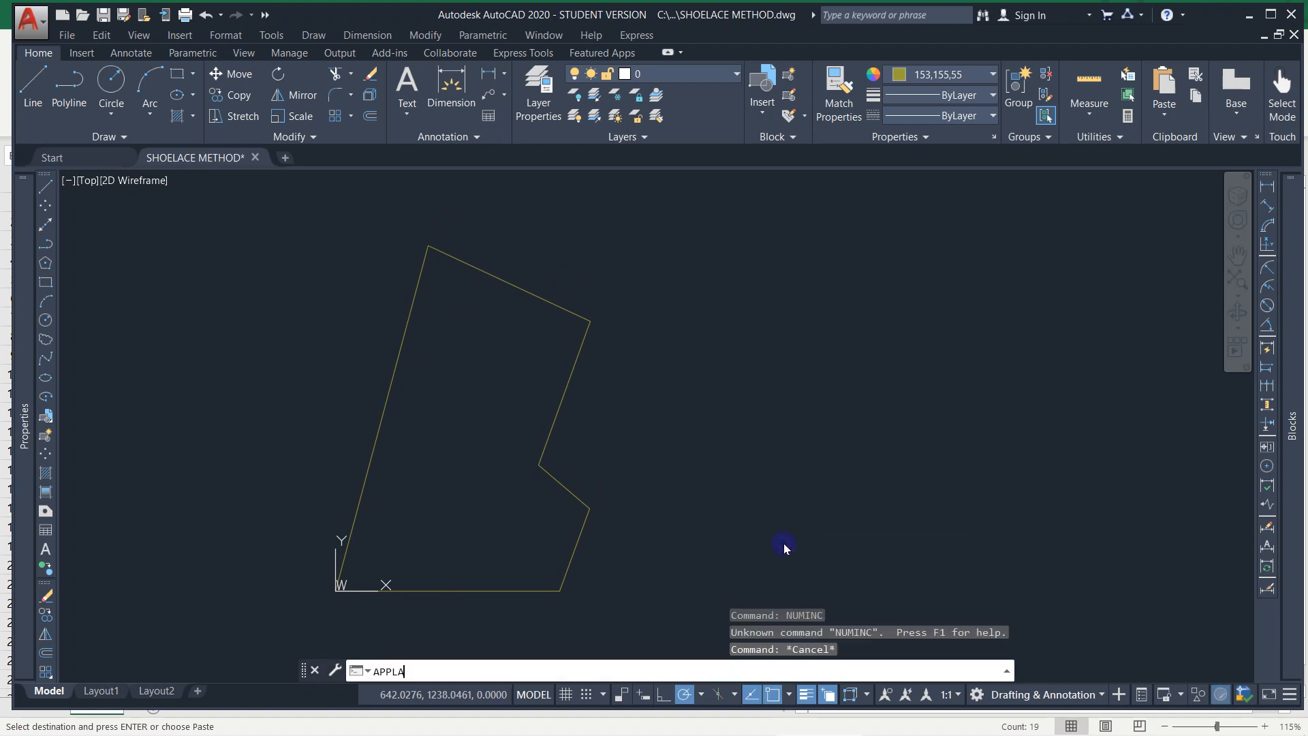
click(425, 334)
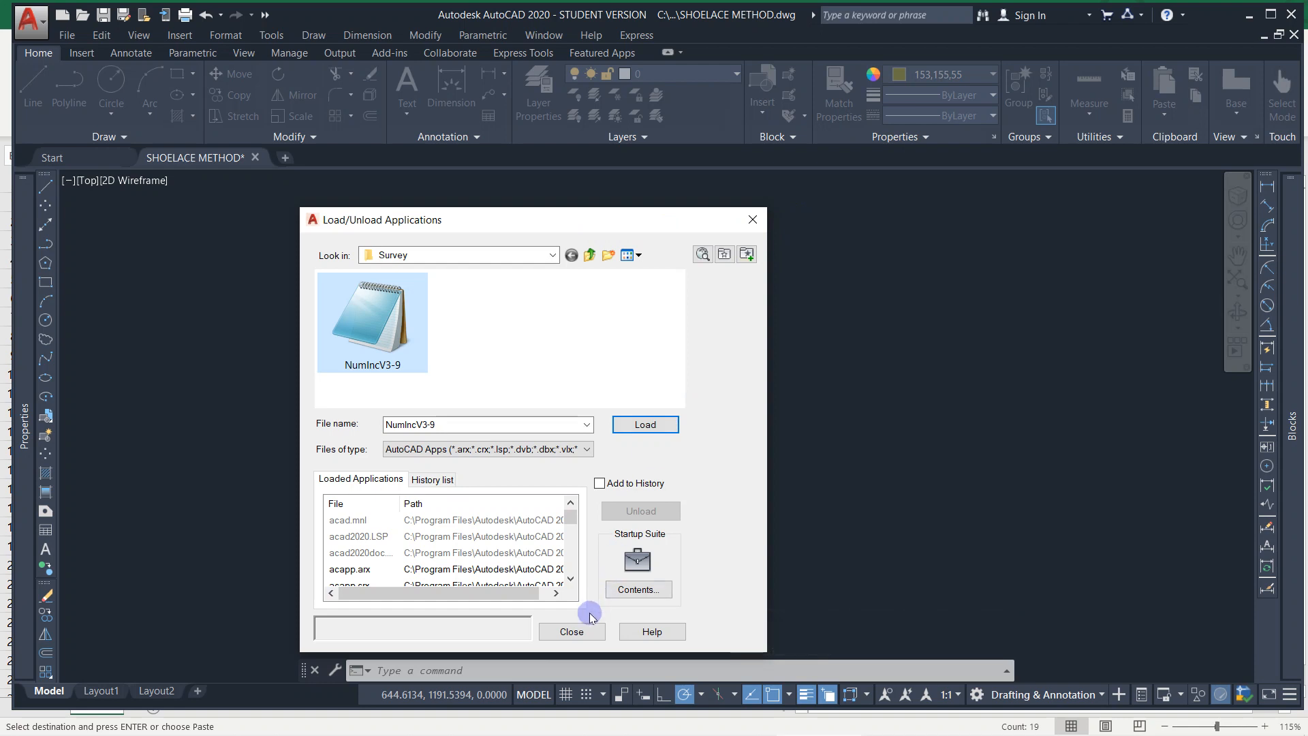
click(641, 437)
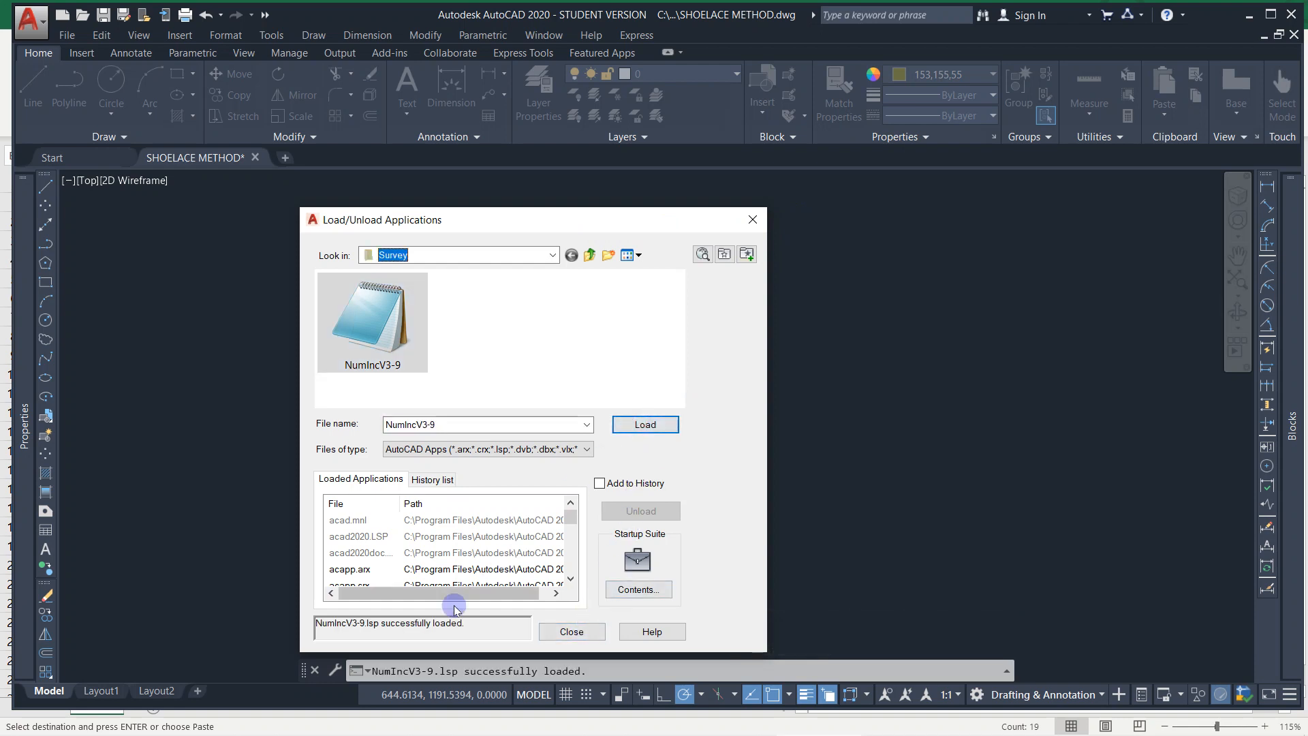
- Close the application loader, run NUMINC, and set the increment format to prefix 1 with empty middle and suffix
click(571, 633)
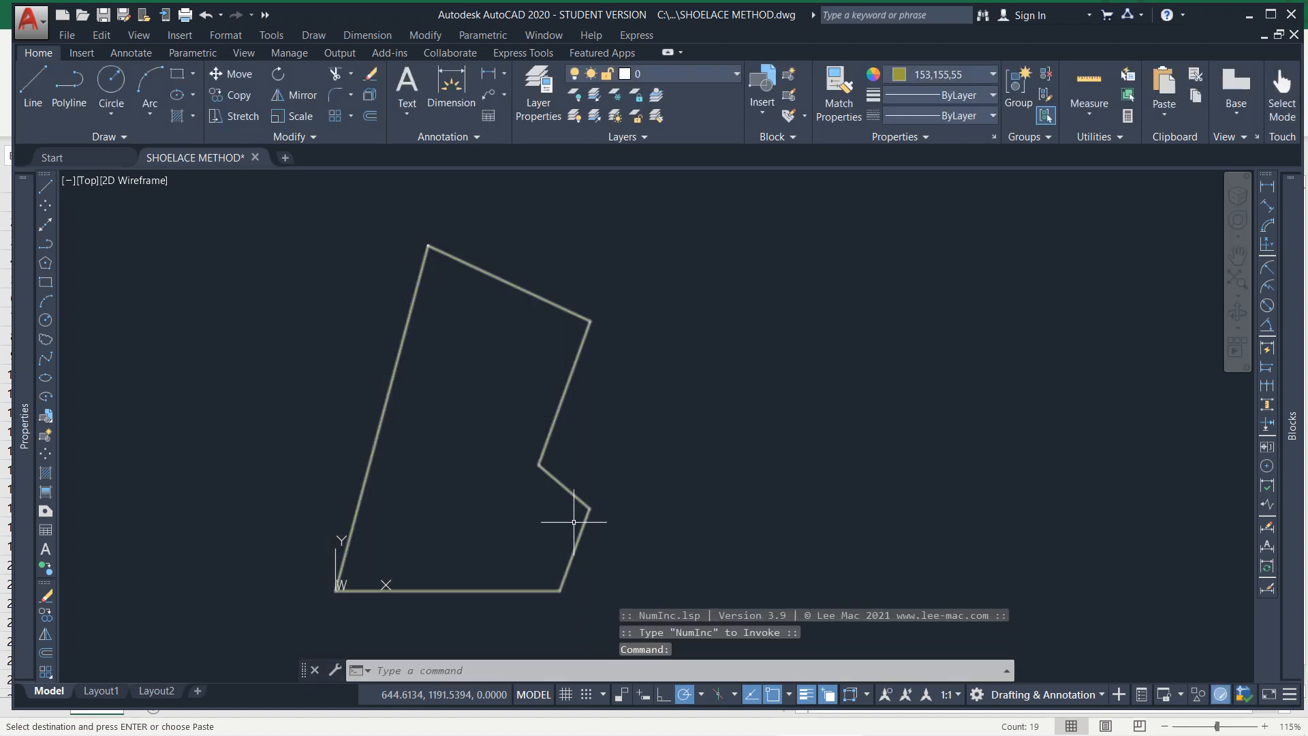
text(NUMINC)
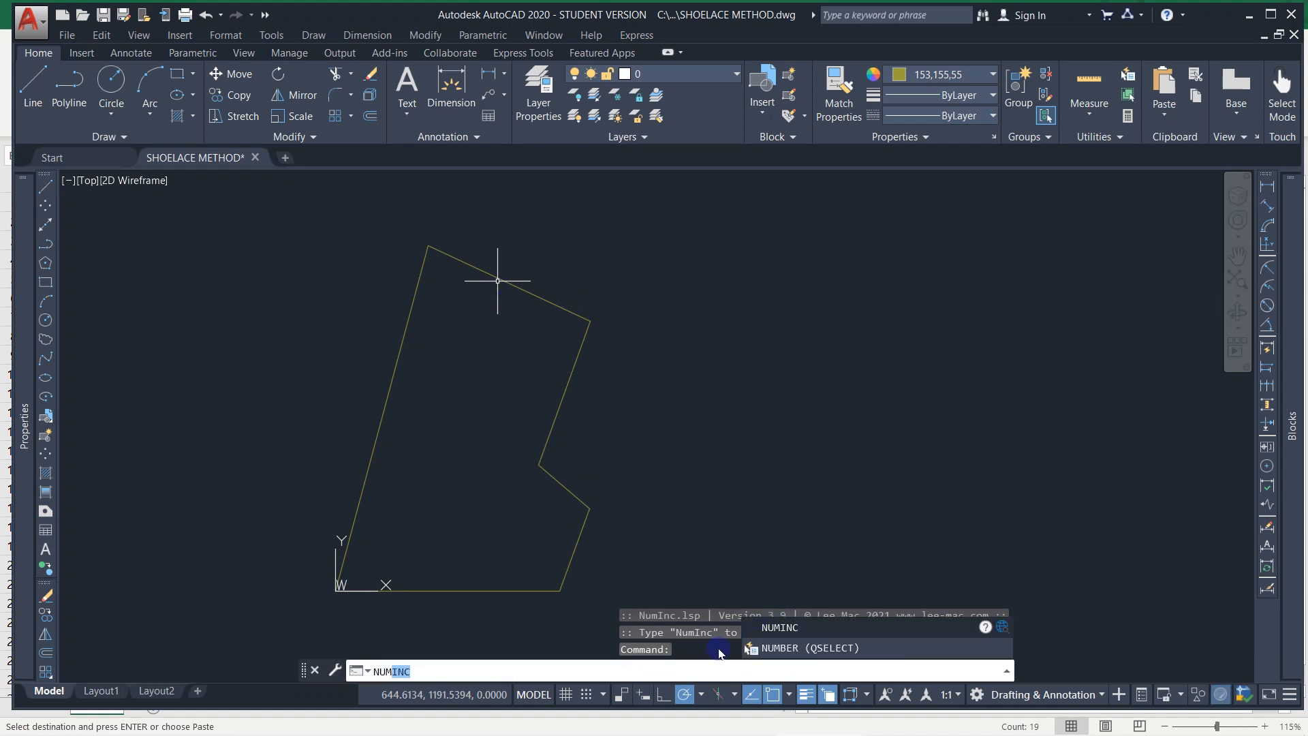
key(Return)
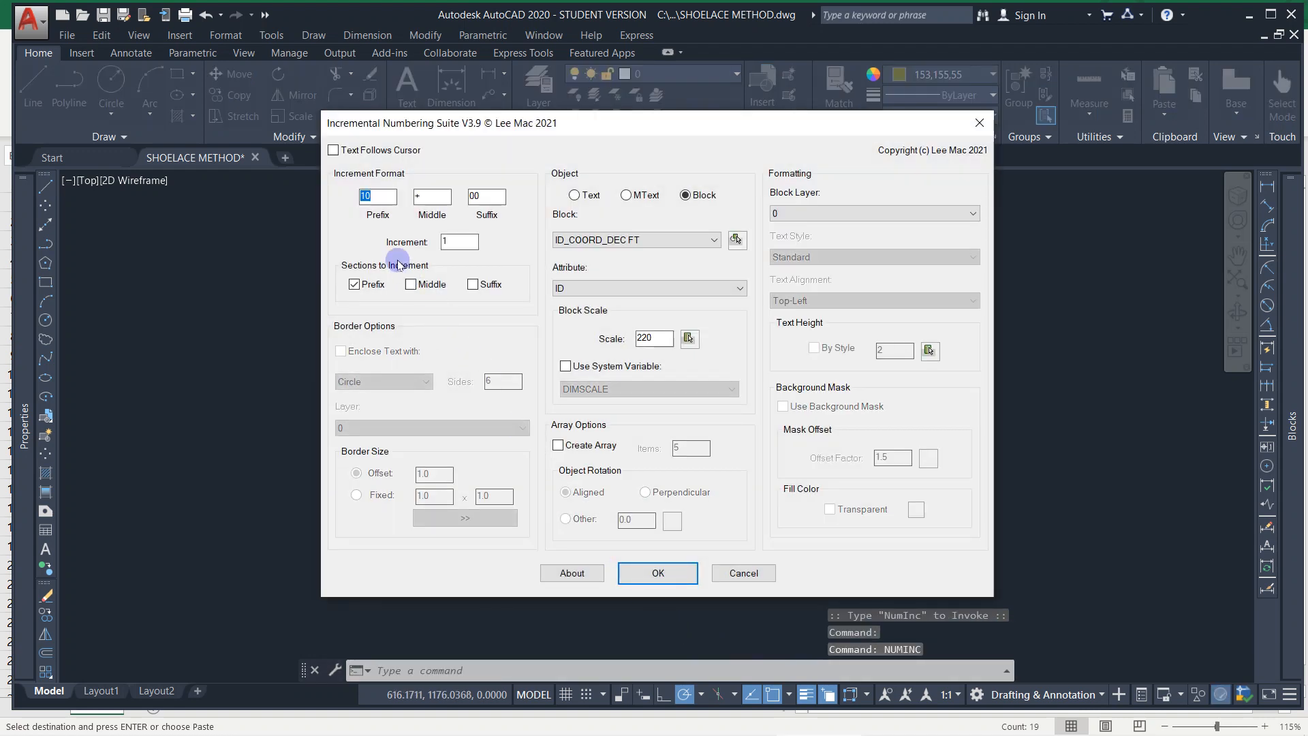
text(1)
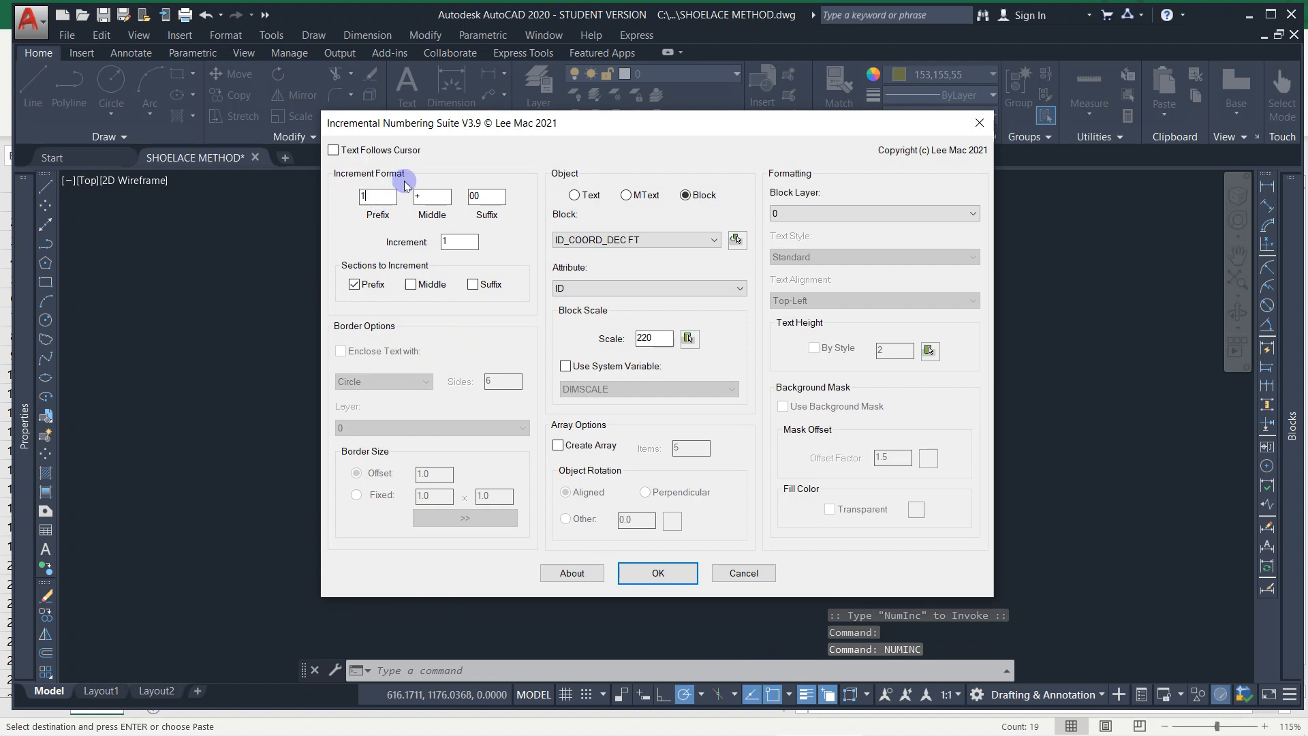
key(Tab)
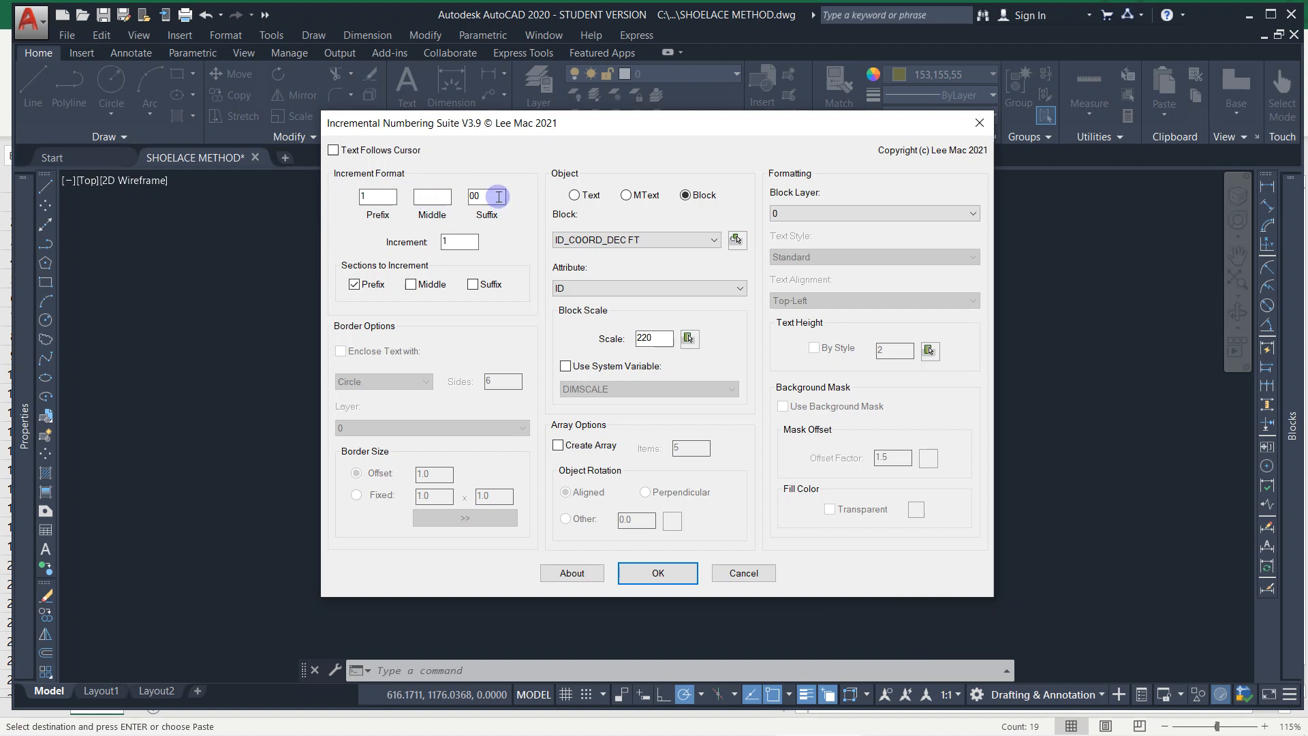
drag(494, 195, 443, 190)
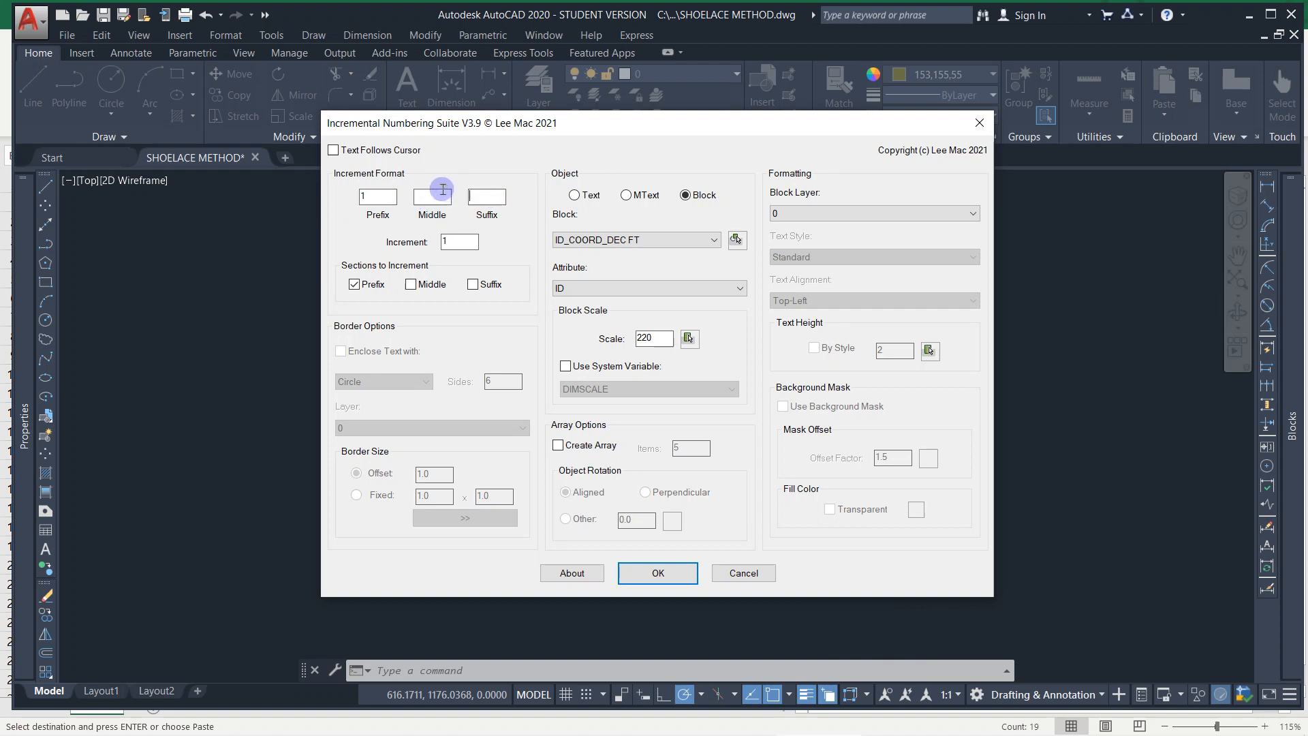
click(382, 195)
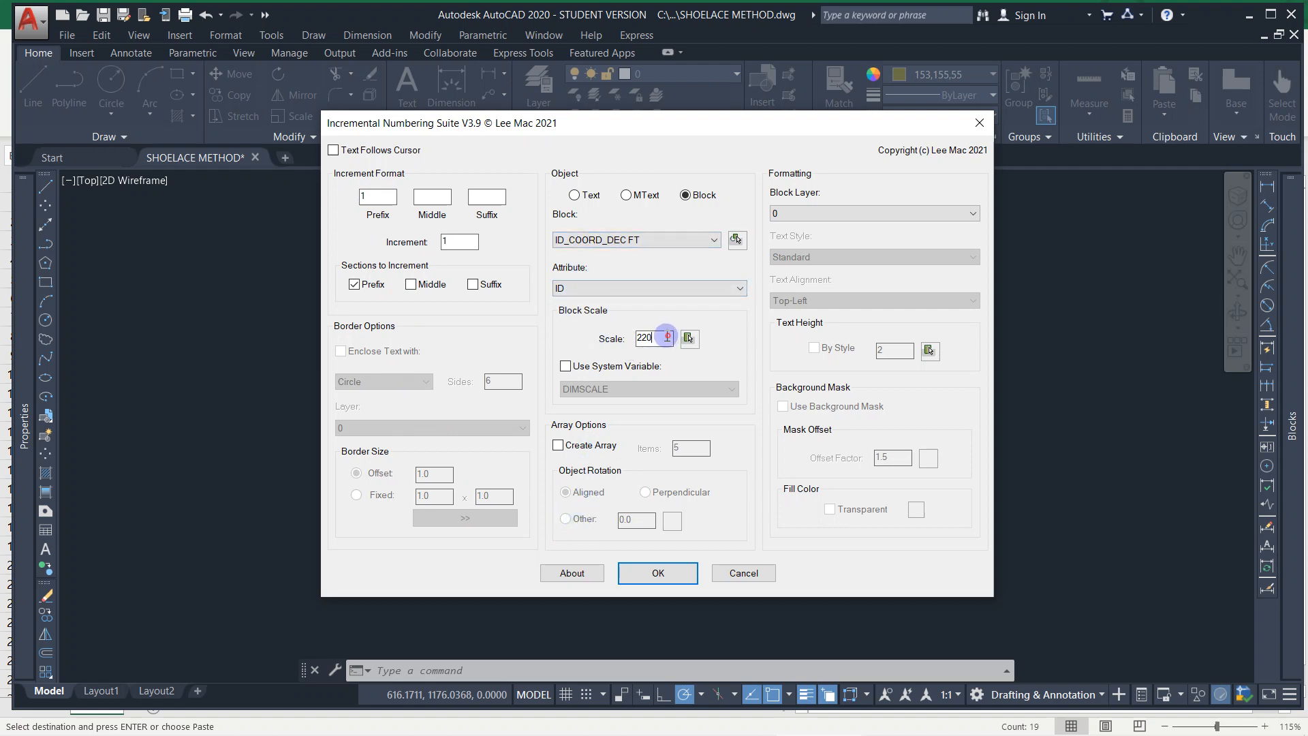
- Set the block scale to 24 and accept the numbering settings
drag(667, 337, 609, 337)
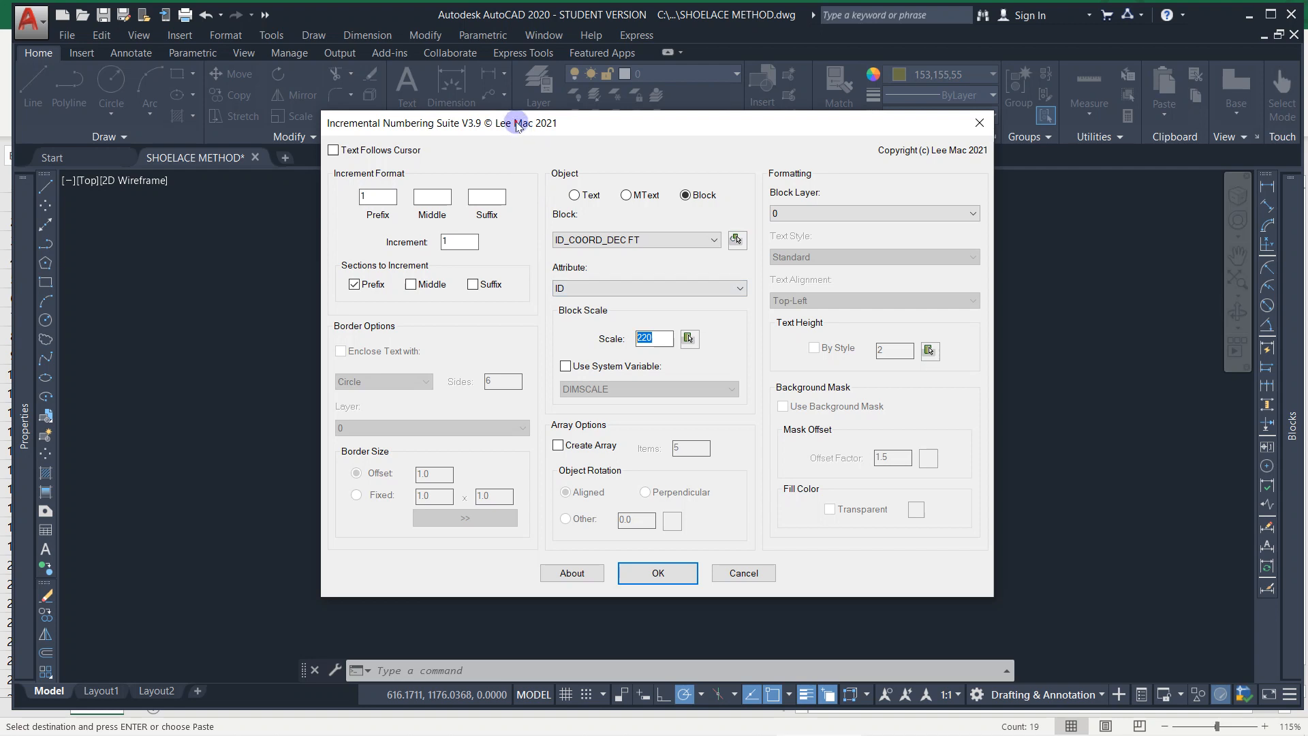
drag(516, 121, 554, 125)
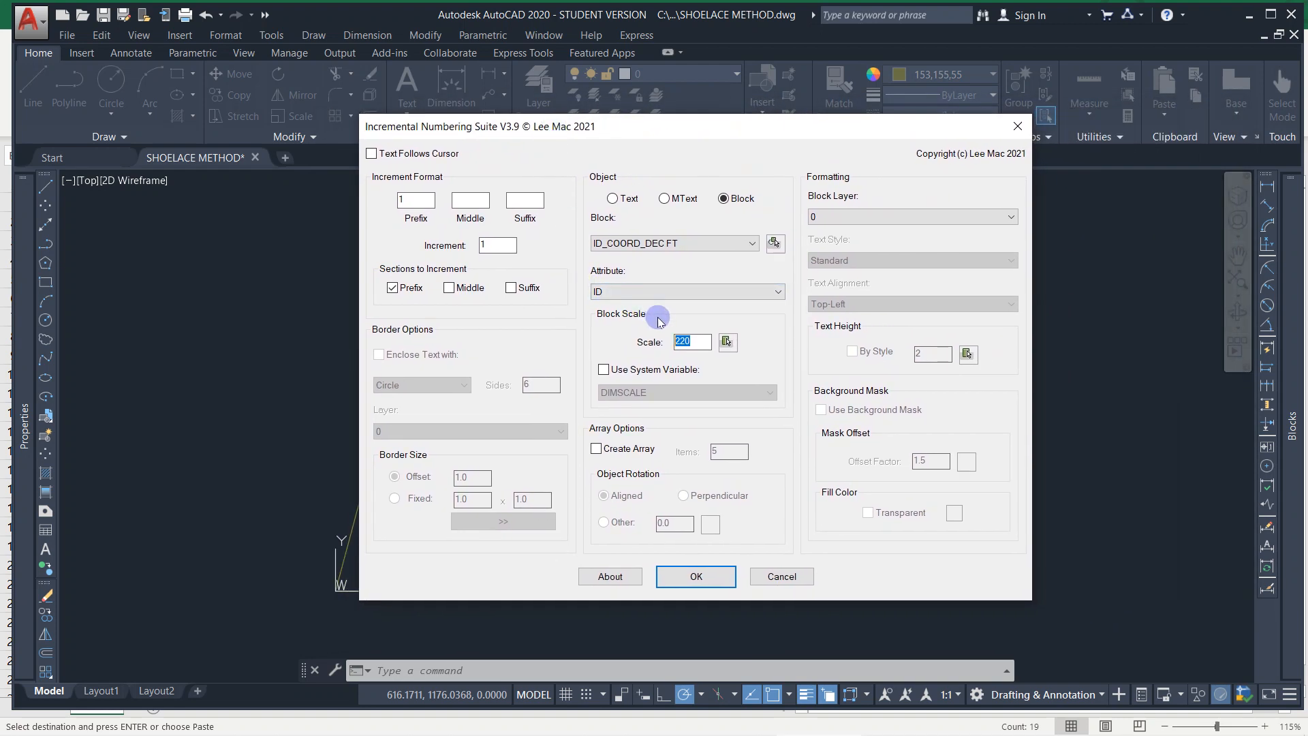
text(24)
click(698, 577)
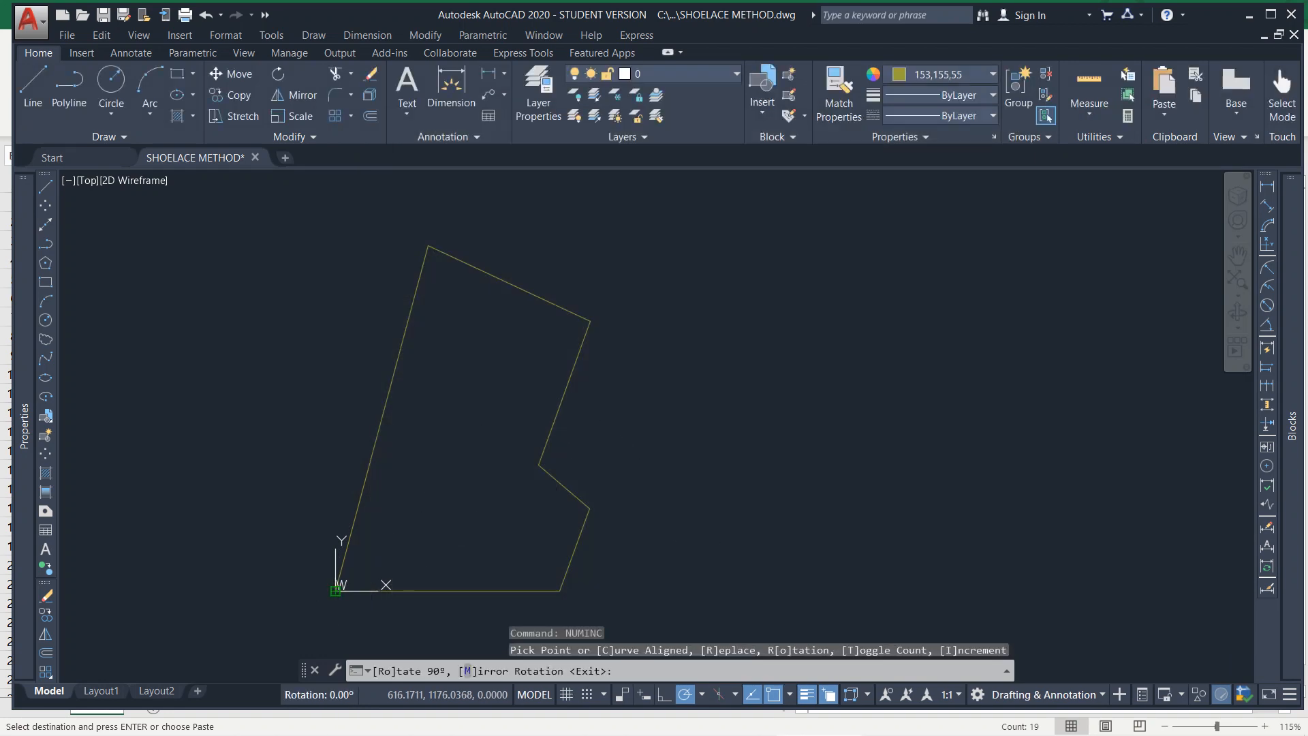
- Place coordinate label blocks numbered 1 to 6 on the polygon's vertices, clockwise from the origin, and end the numbering command
click(335, 591)
click(426, 245)
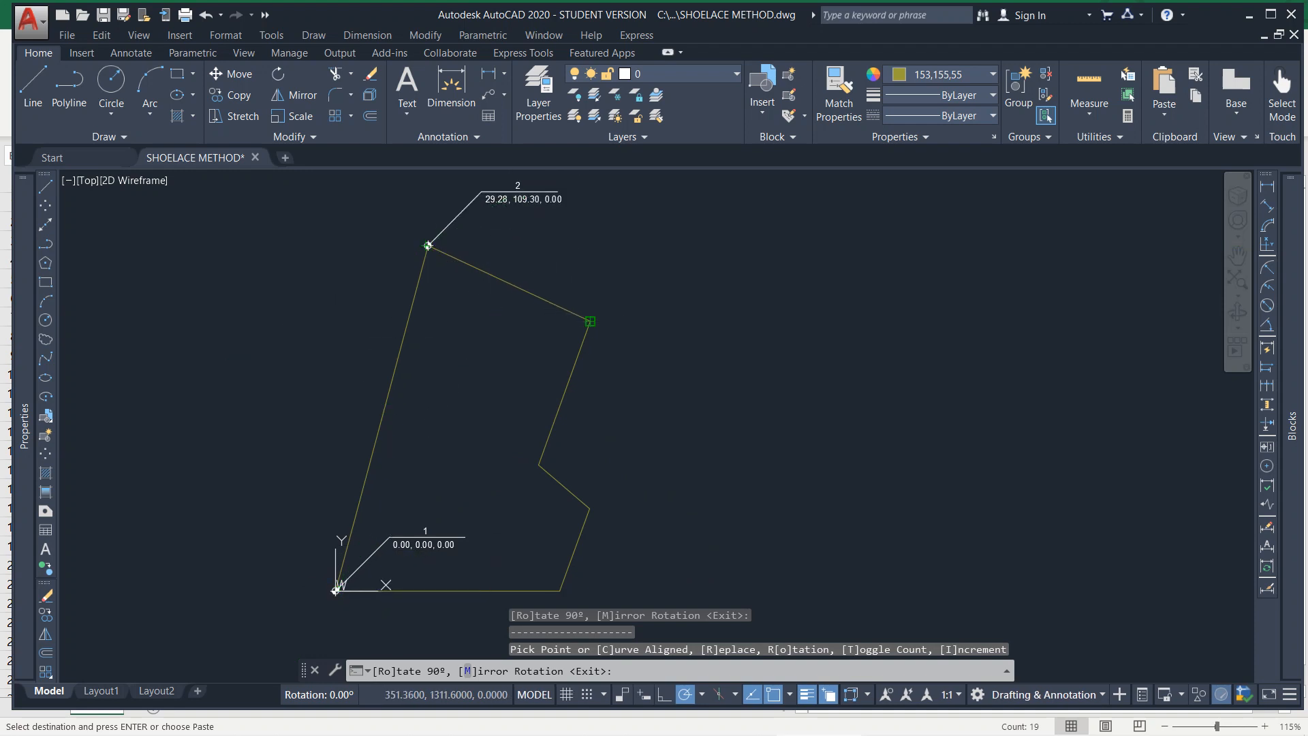
click(590, 321)
click(539, 465)
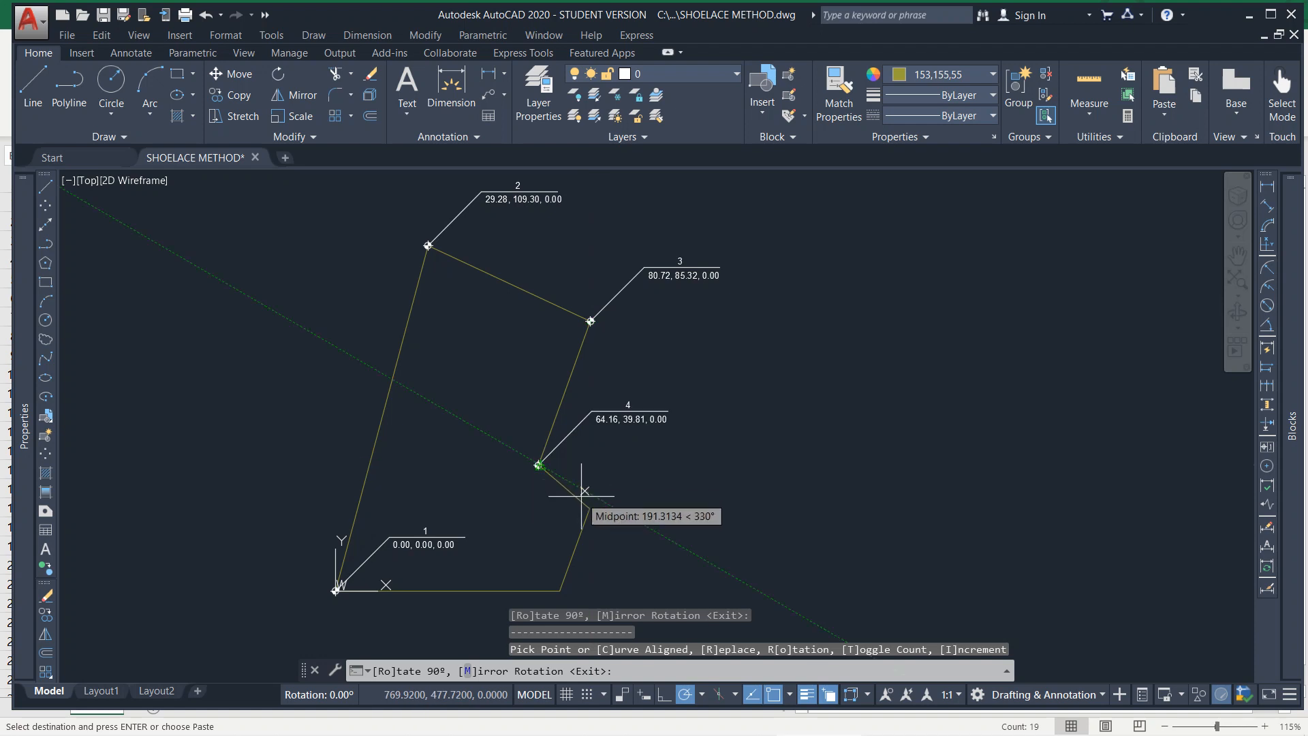
click(590, 508)
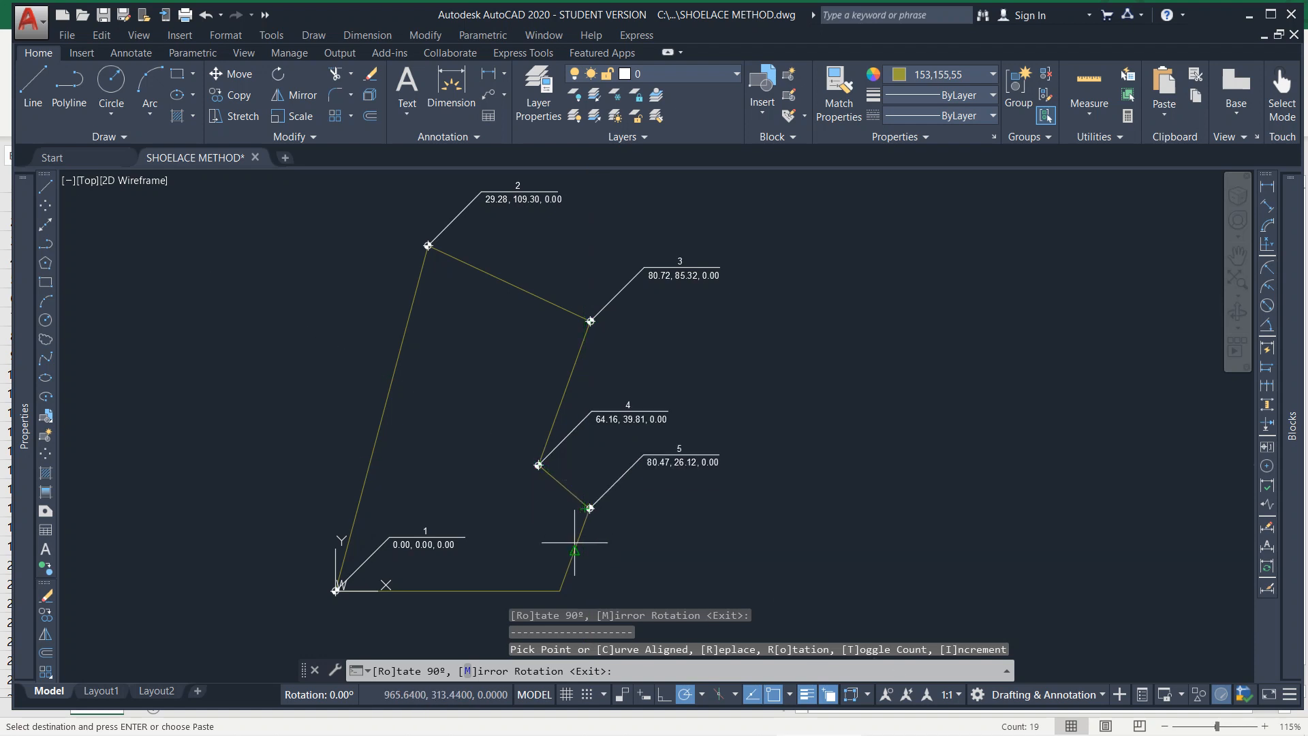
click(560, 591)
key(Escape)
key(Escape)
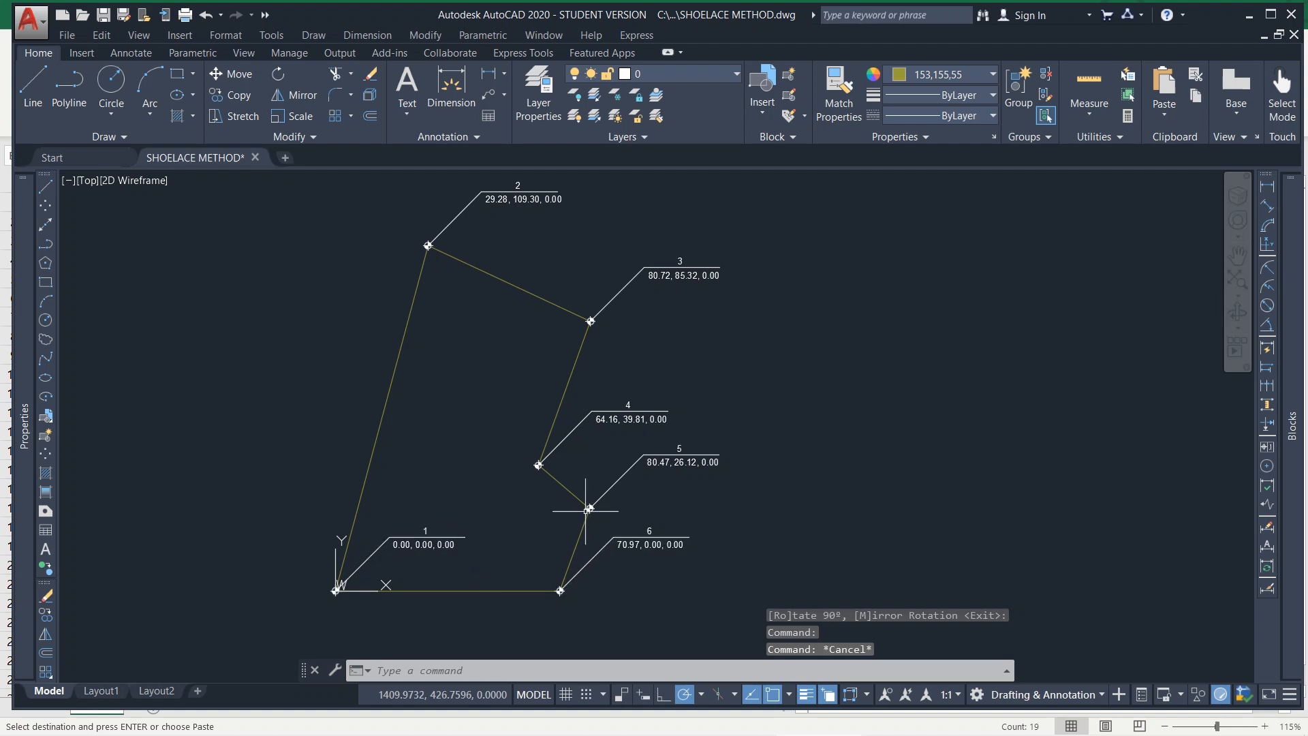
key(Escape)
- Open the polygon polyline's properties and bring its area value into QuickCalc
click(500, 278)
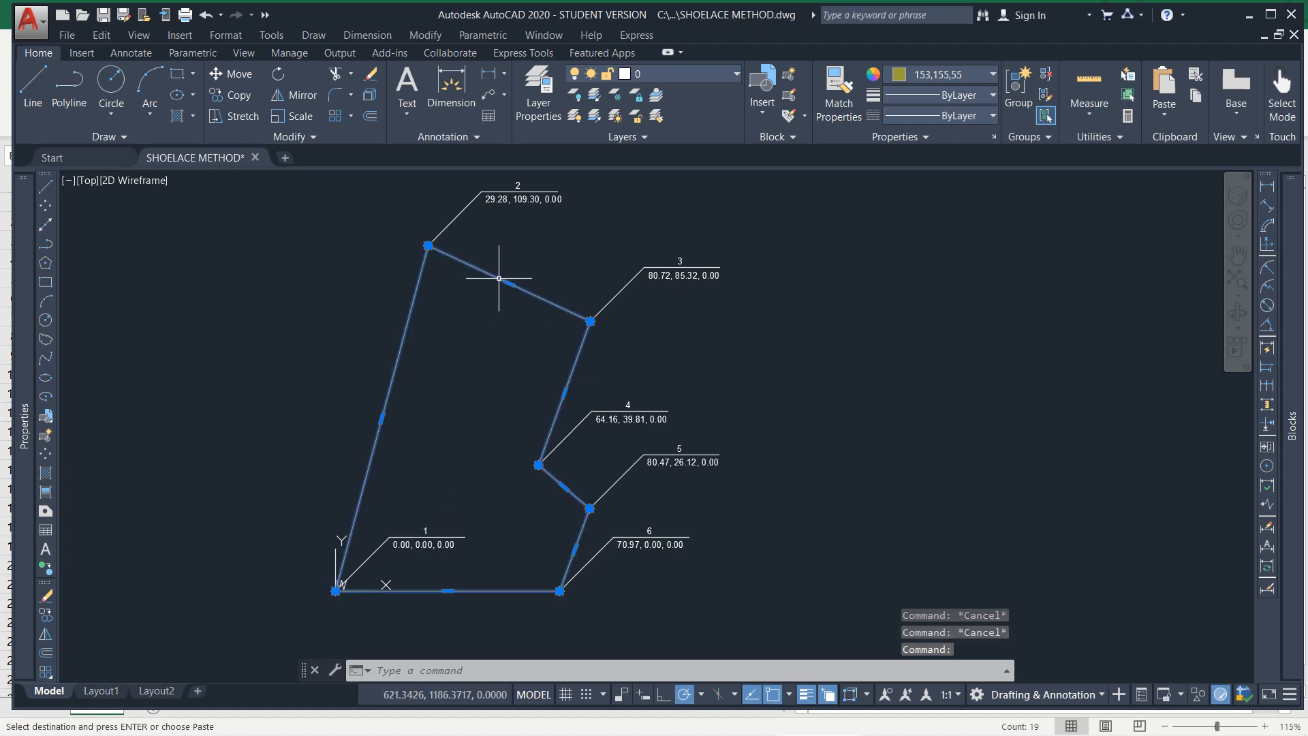
double_click(497, 276)
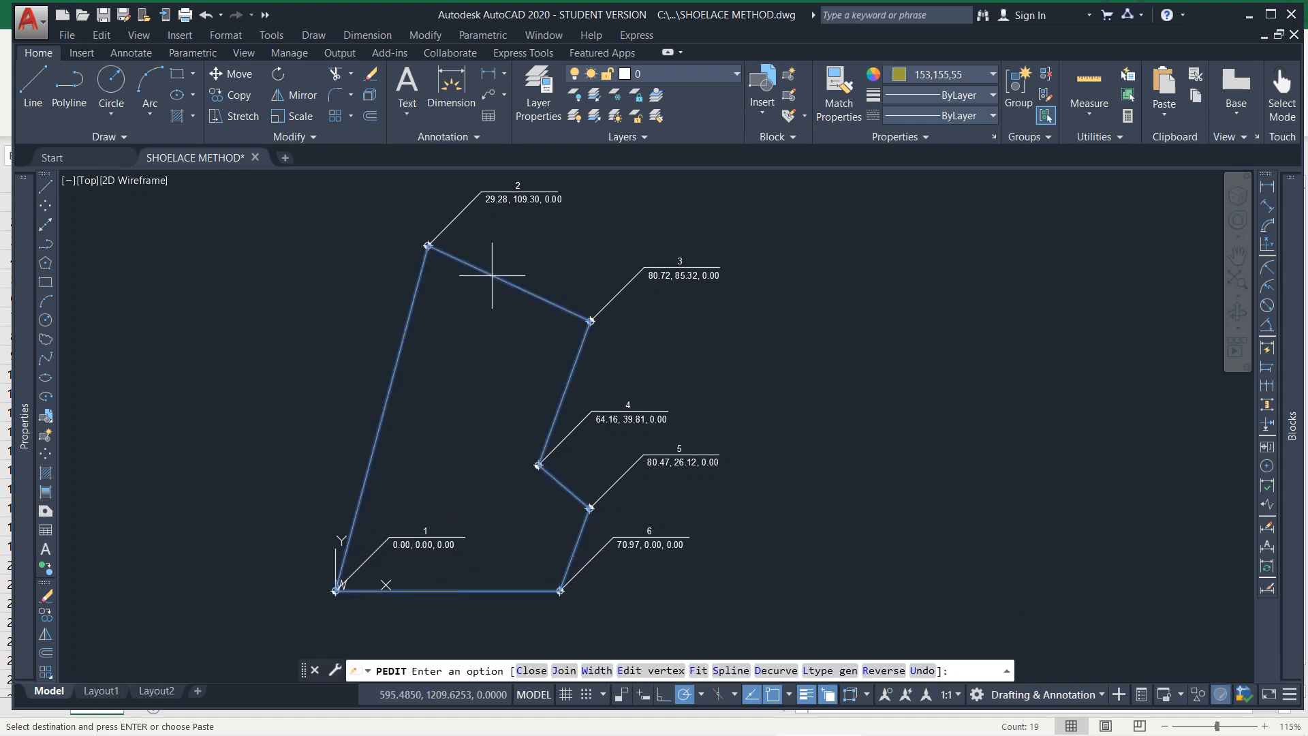
key(Escape)
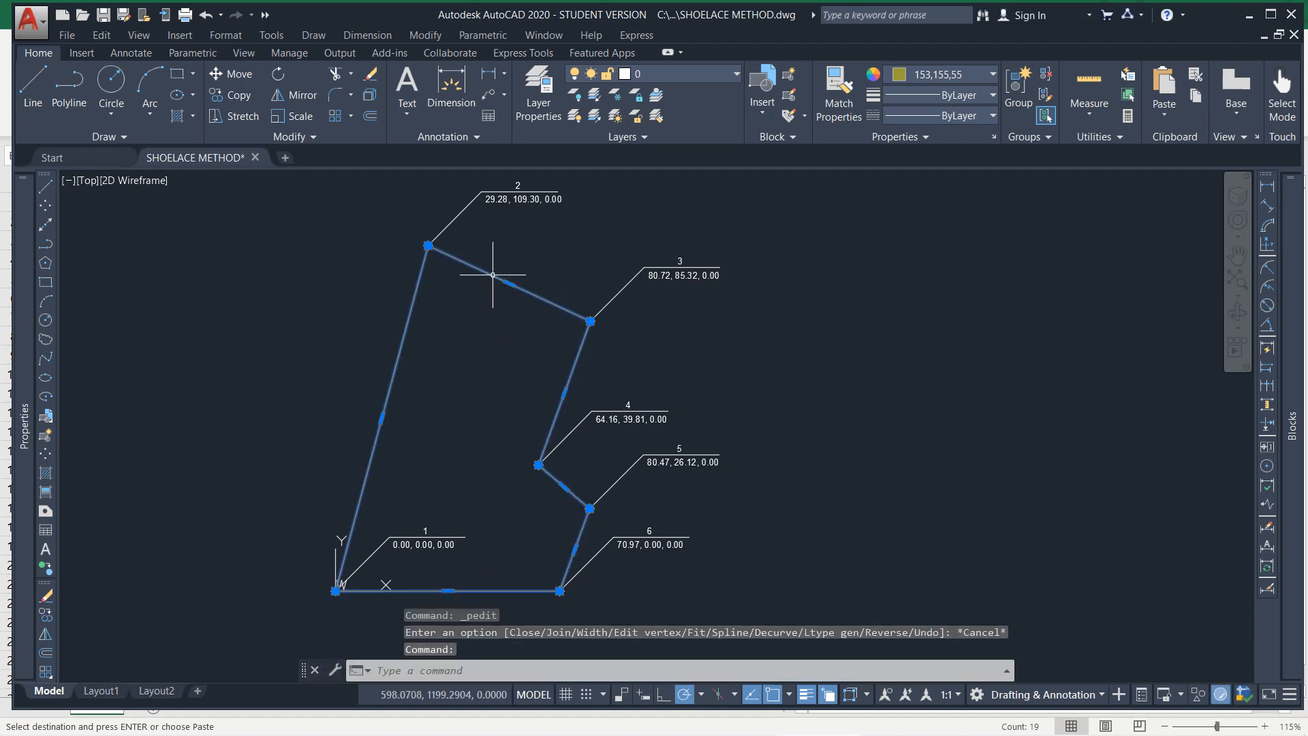
right_click(492, 276)
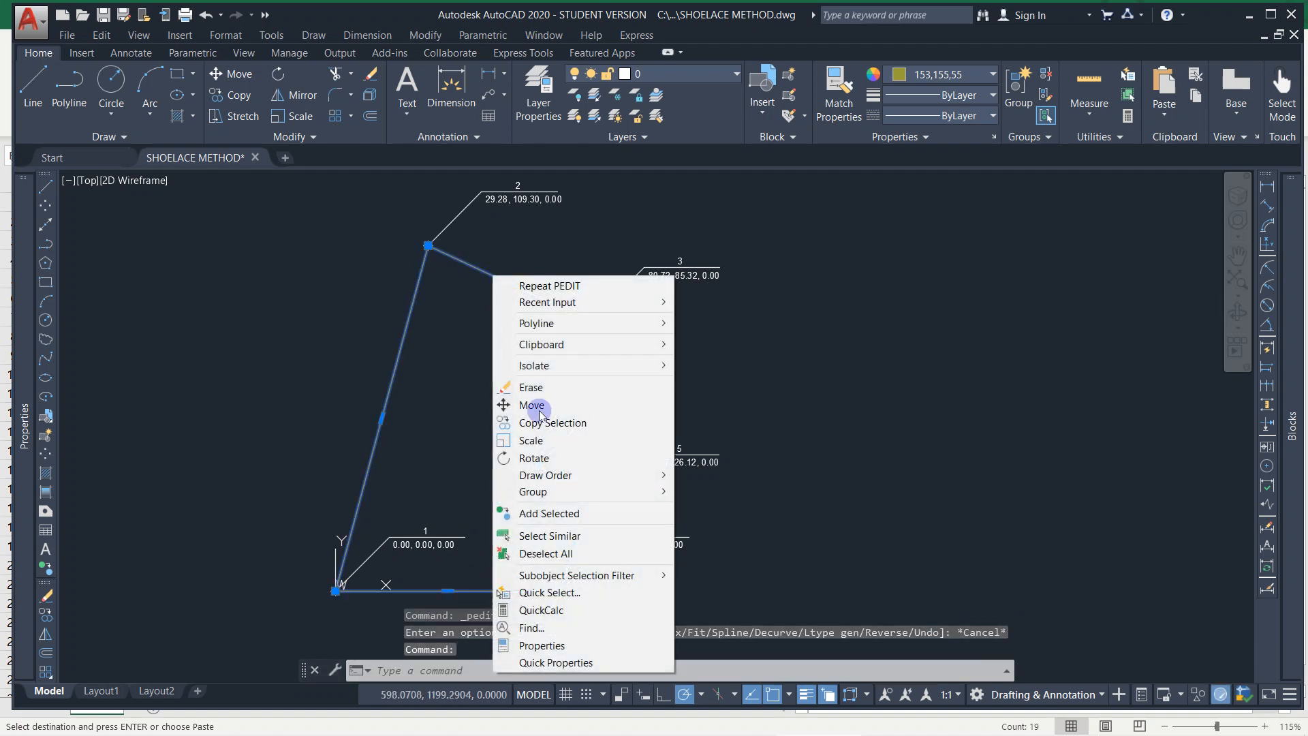
click(550, 647)
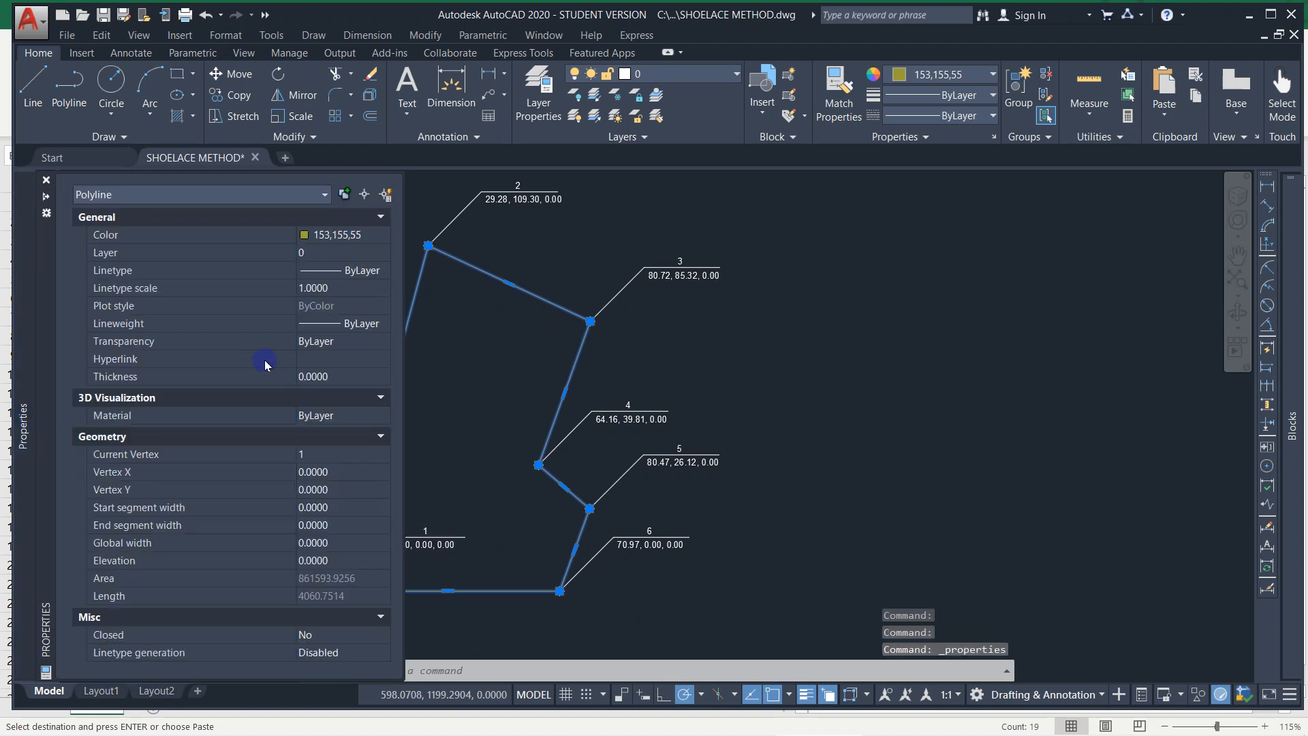
click(325, 578)
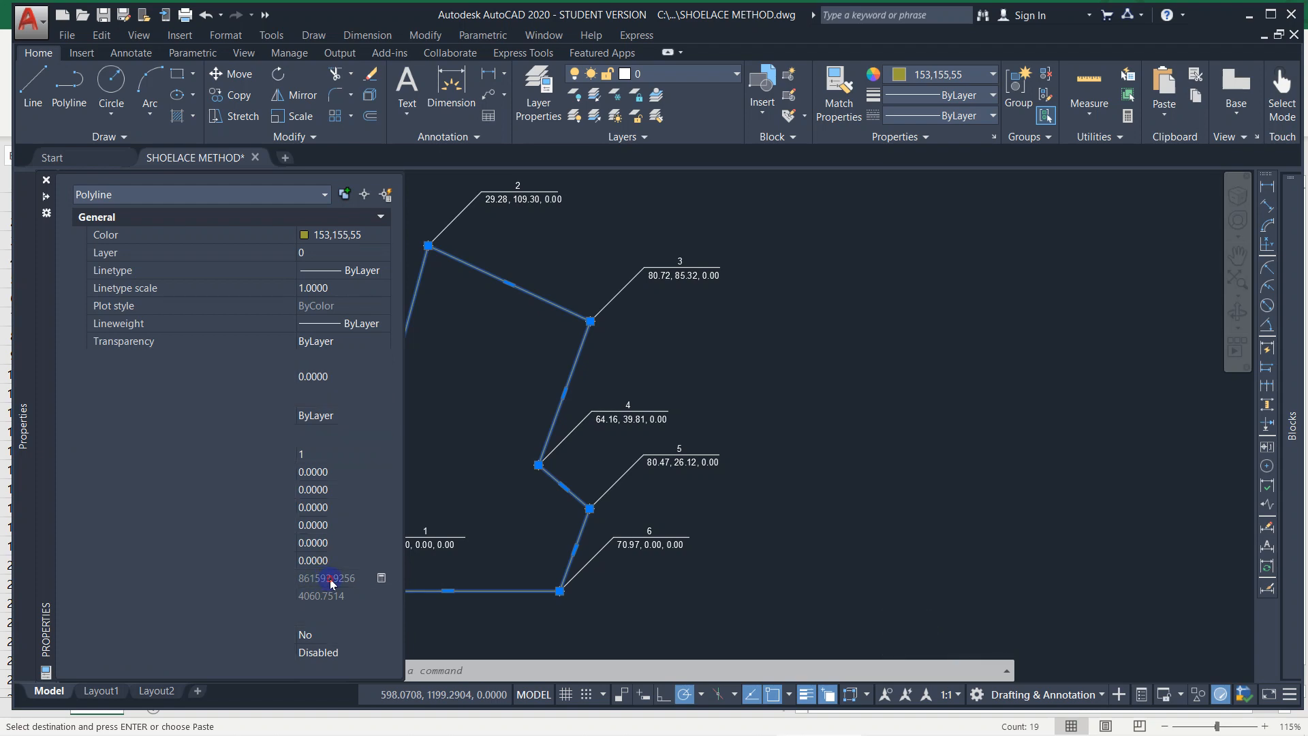
click(382, 578)
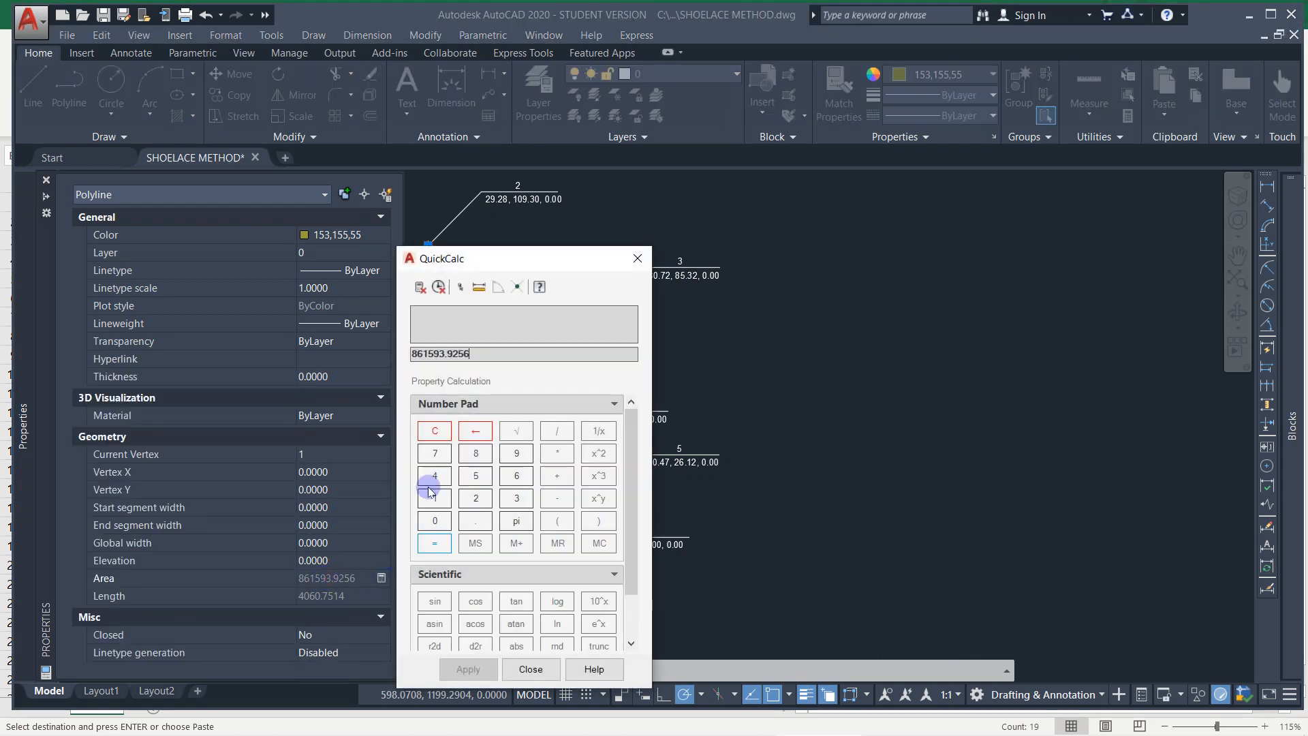
- Copy the polygon's area value from QuickCalc and close the calculator
drag(484, 353, 393, 365)
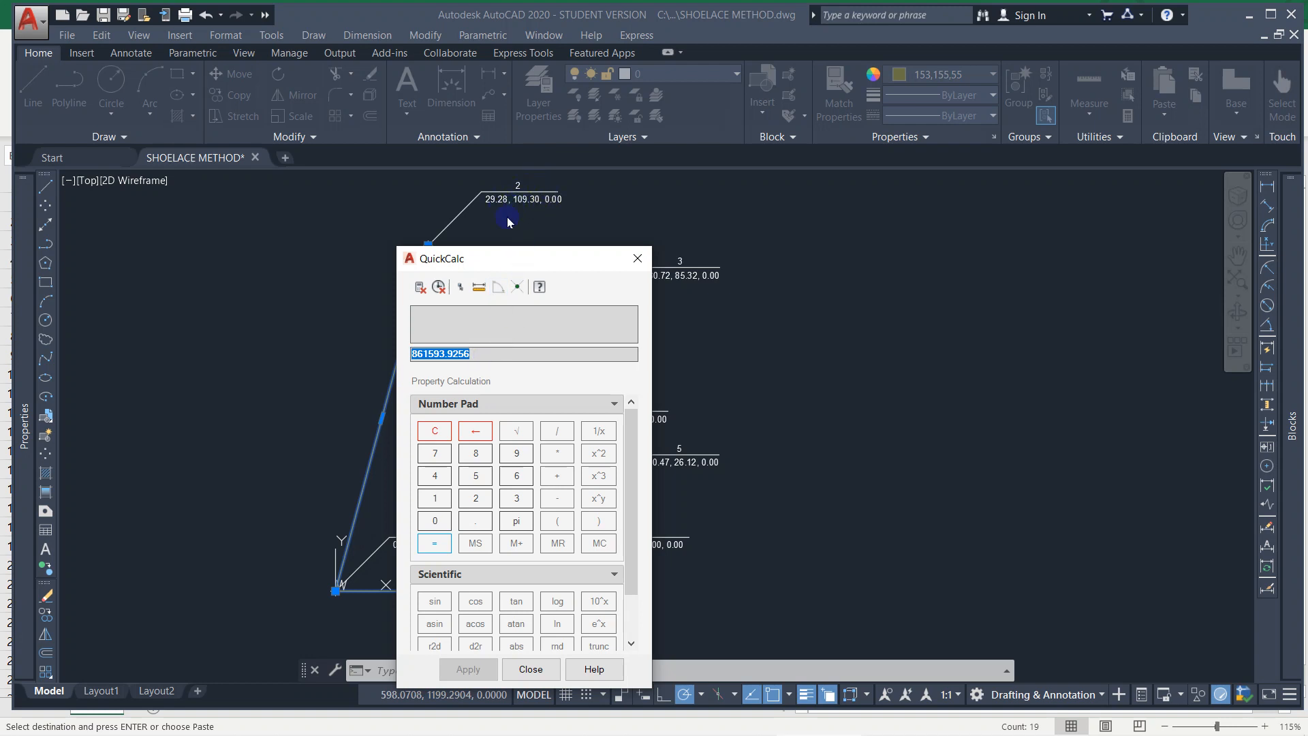
click(485, 352)
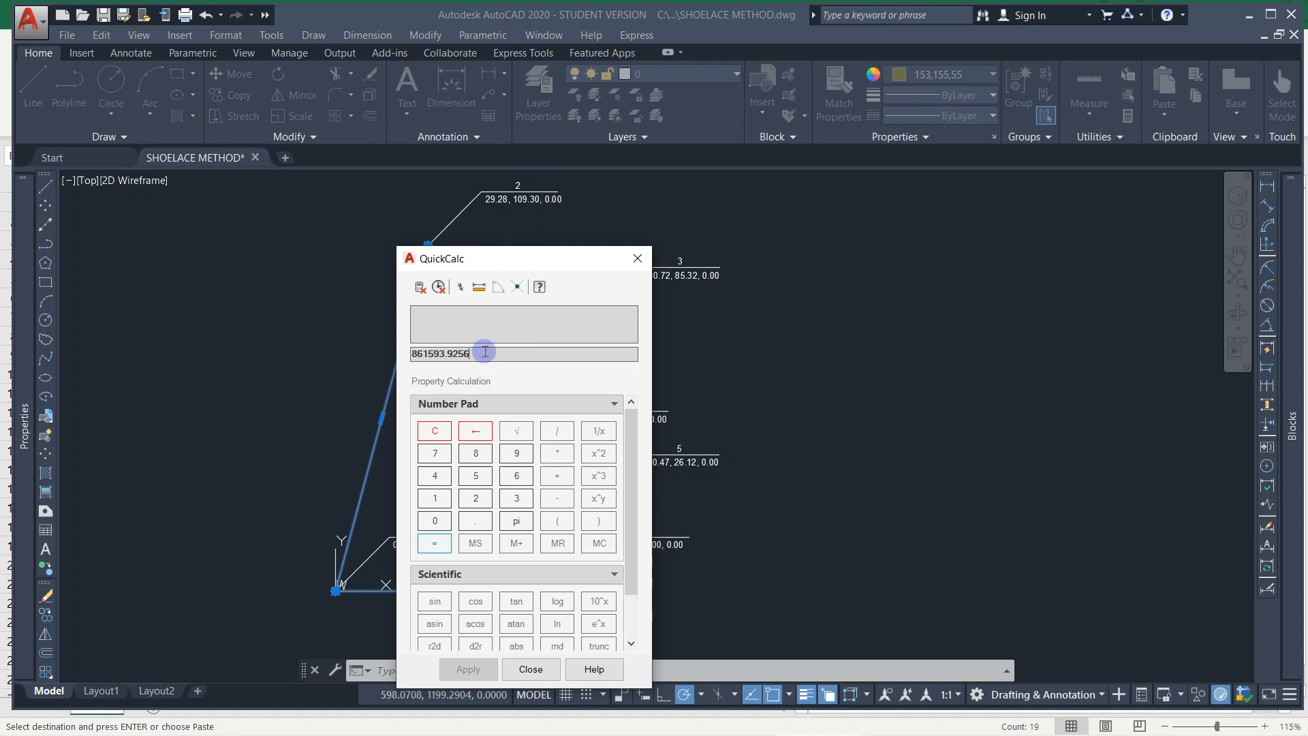
drag(485, 352, 391, 350)
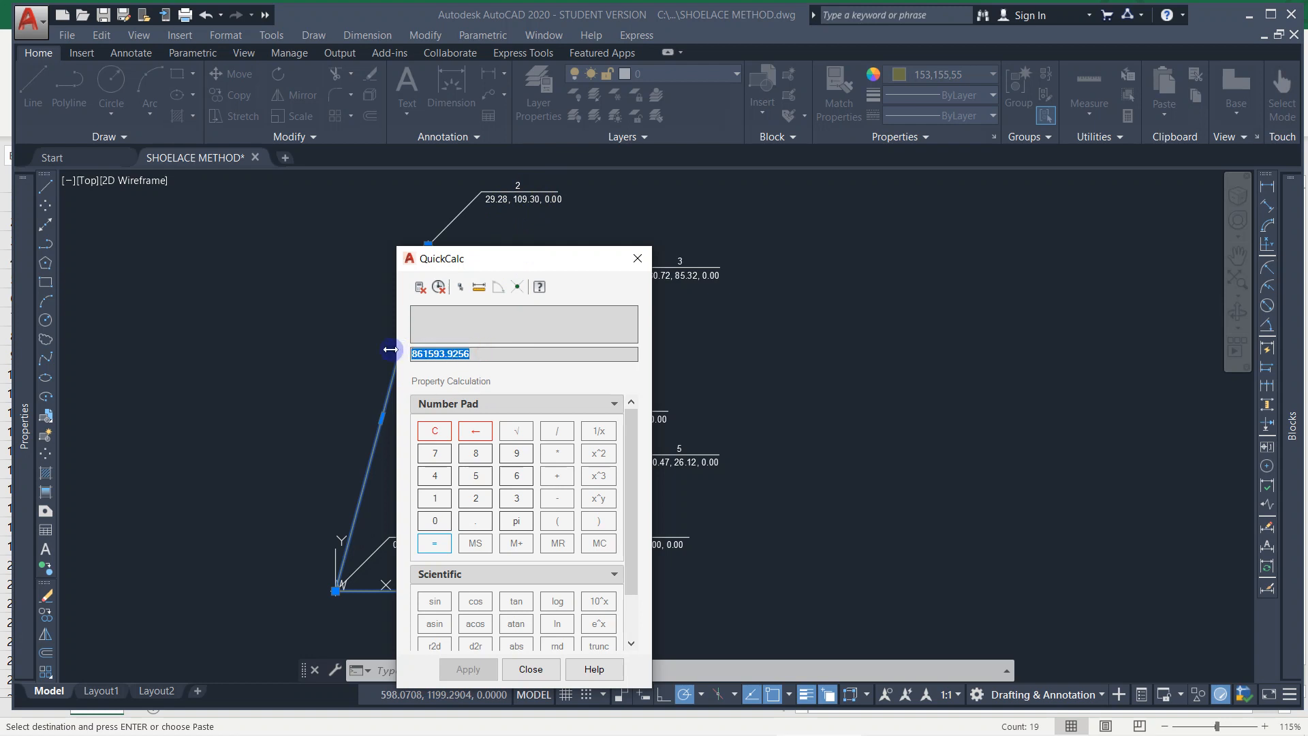
click(532, 669)
- Switch to the SHOELACE FORMULA workbook in Excel and paste the copied area into cell D24
mouse_move(690, 728)
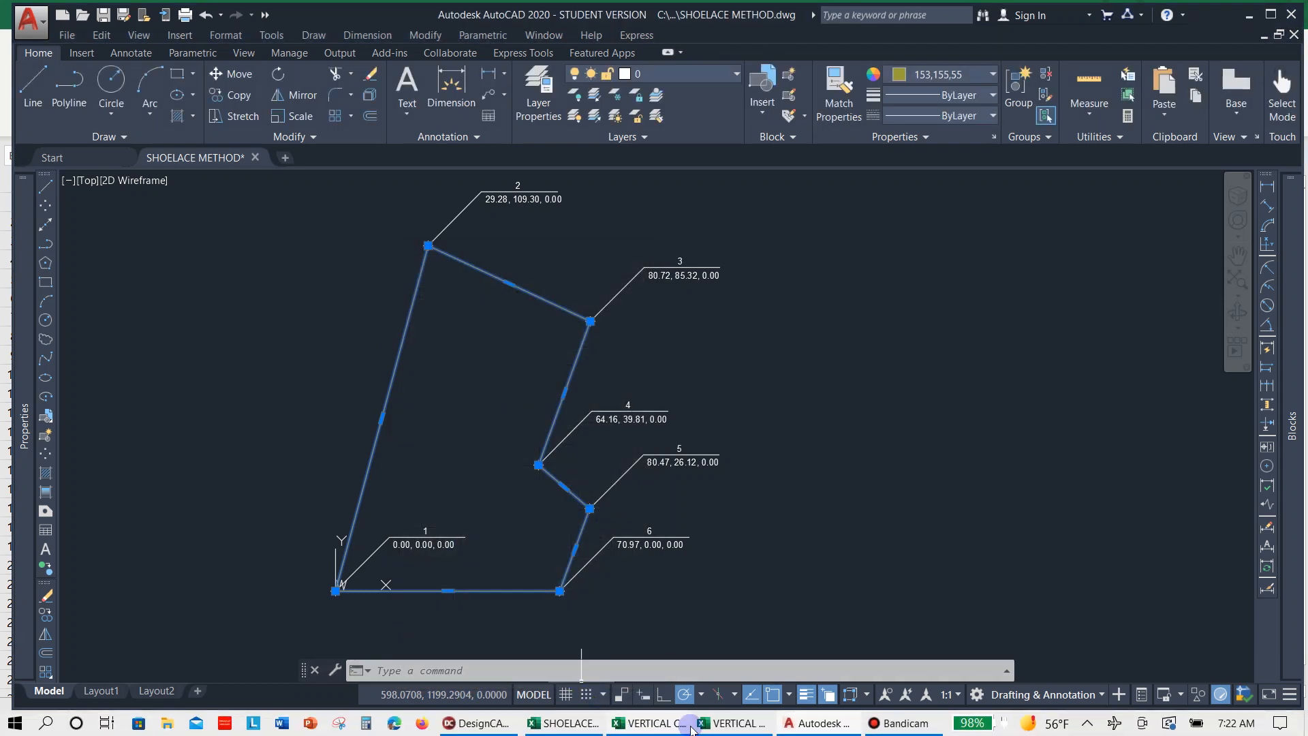
click(583, 728)
click(471, 621)
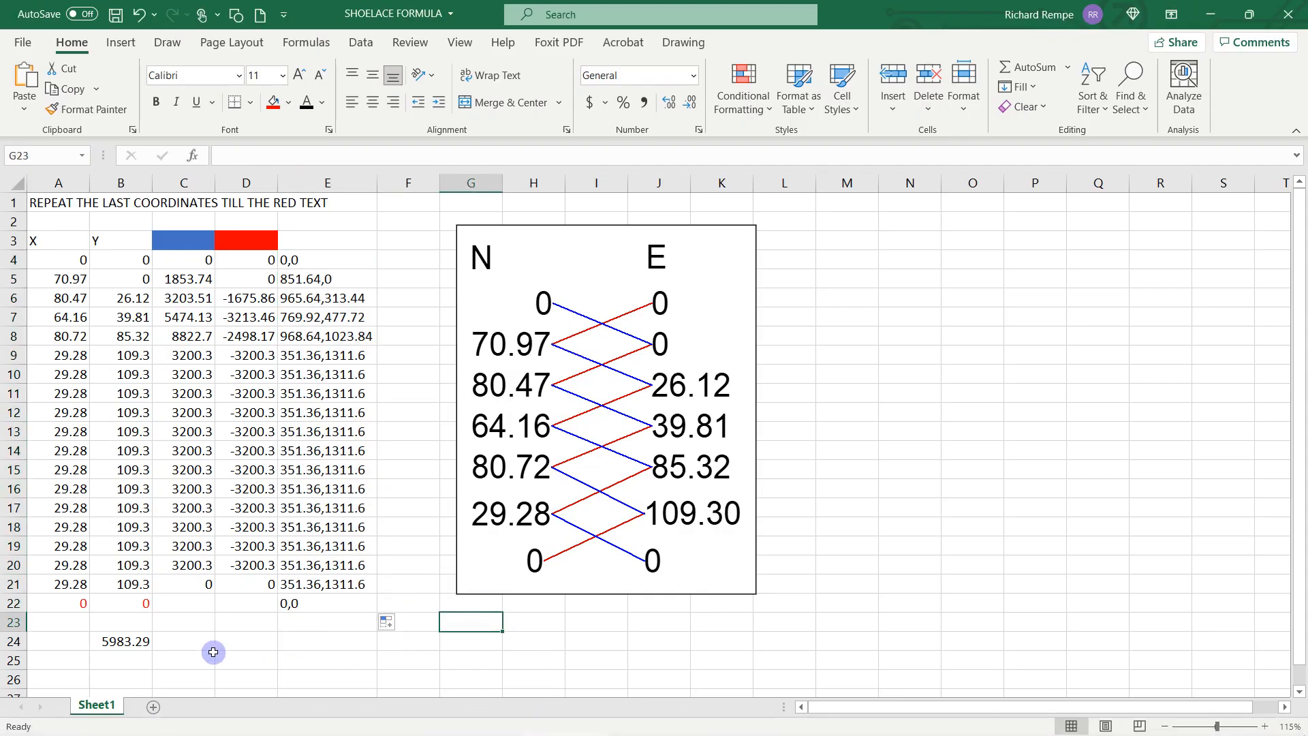
click(191, 644)
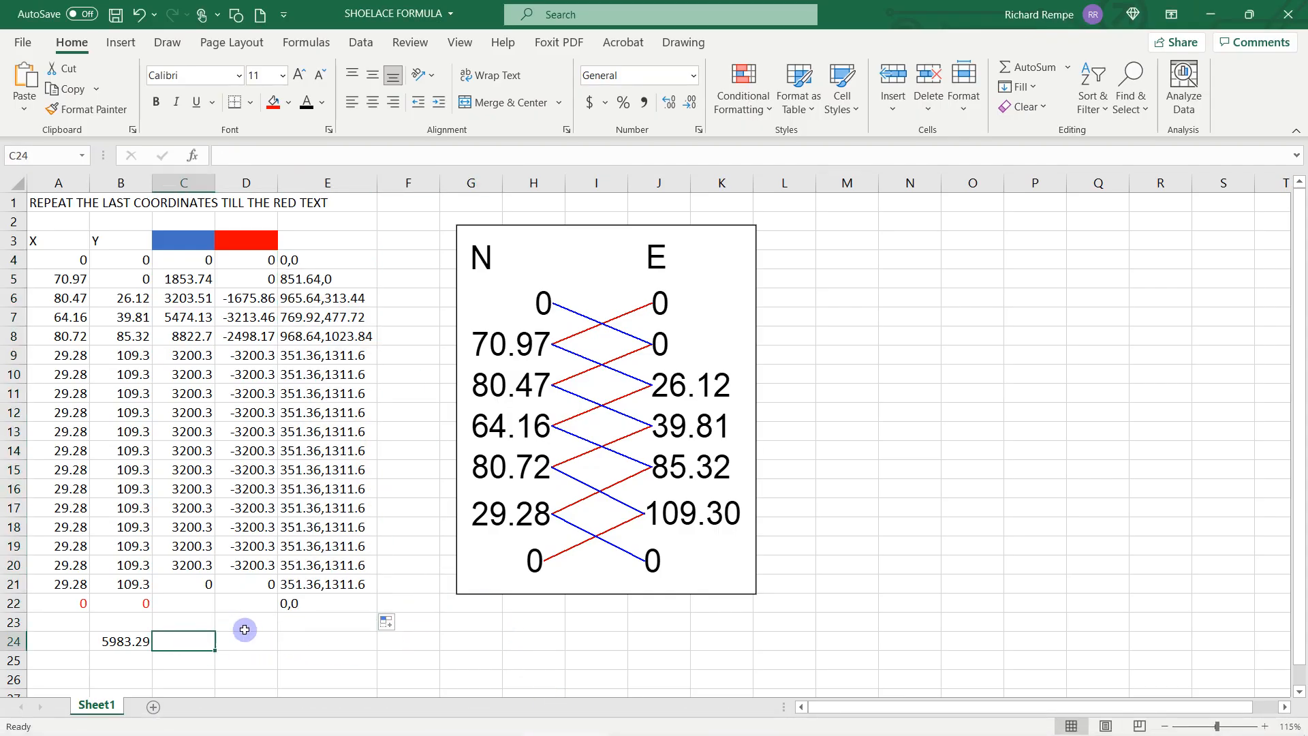
click(263, 642)
key(ctrl+v)
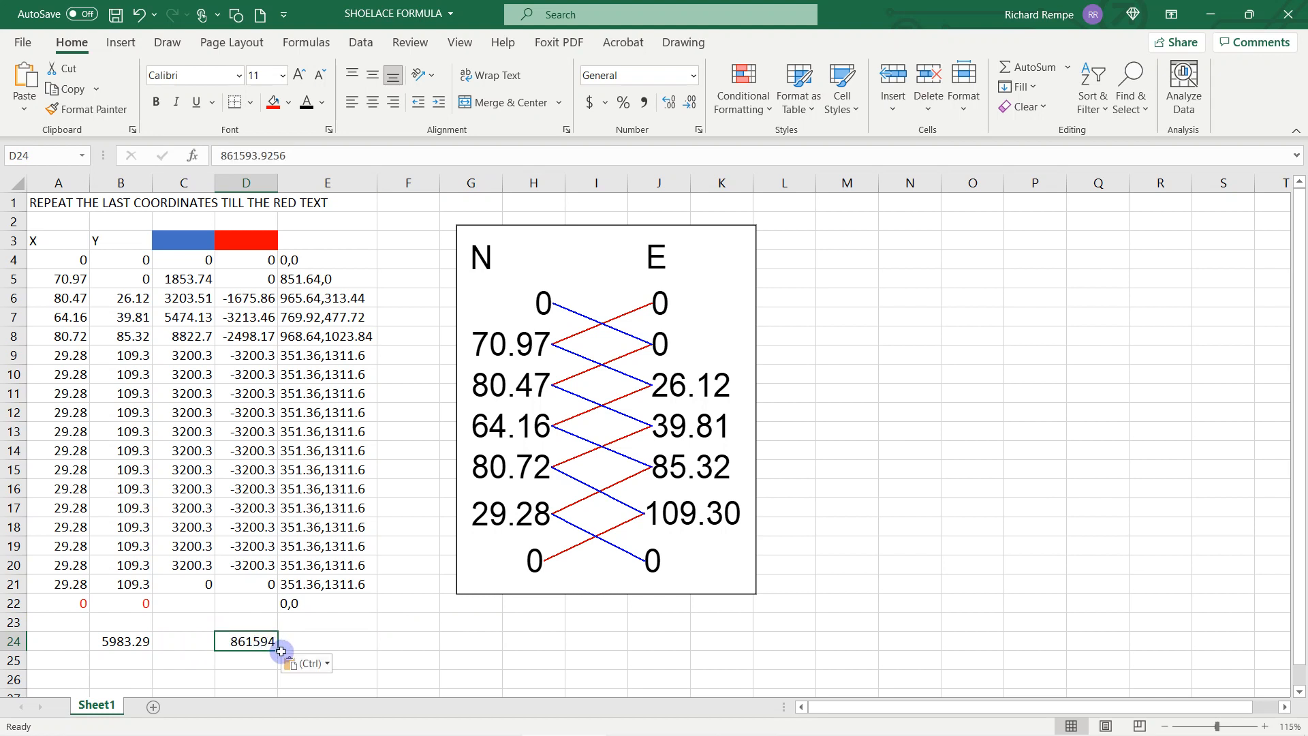
- Examine the area formula in B24, the formula in D4, and the blue column's product formulas in C4, C7 and C12
click(121, 642)
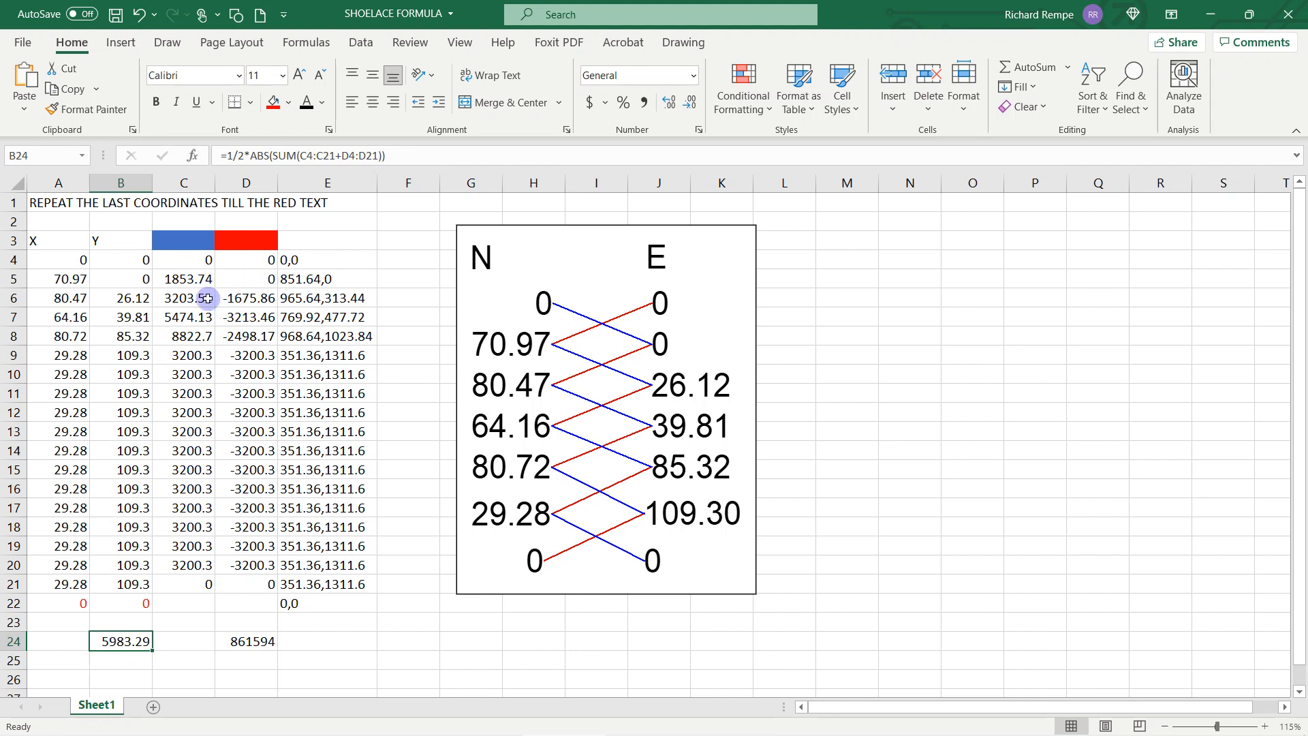
click(251, 261)
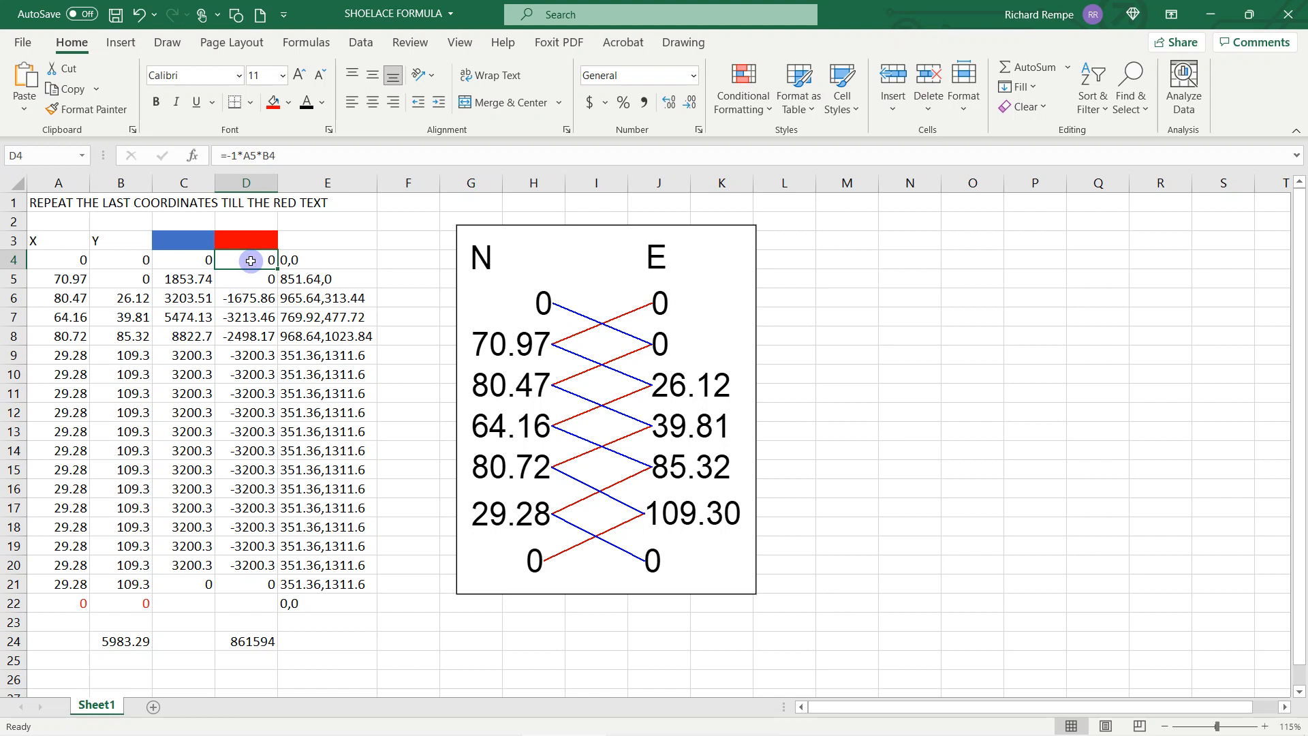
double_click(190, 263)
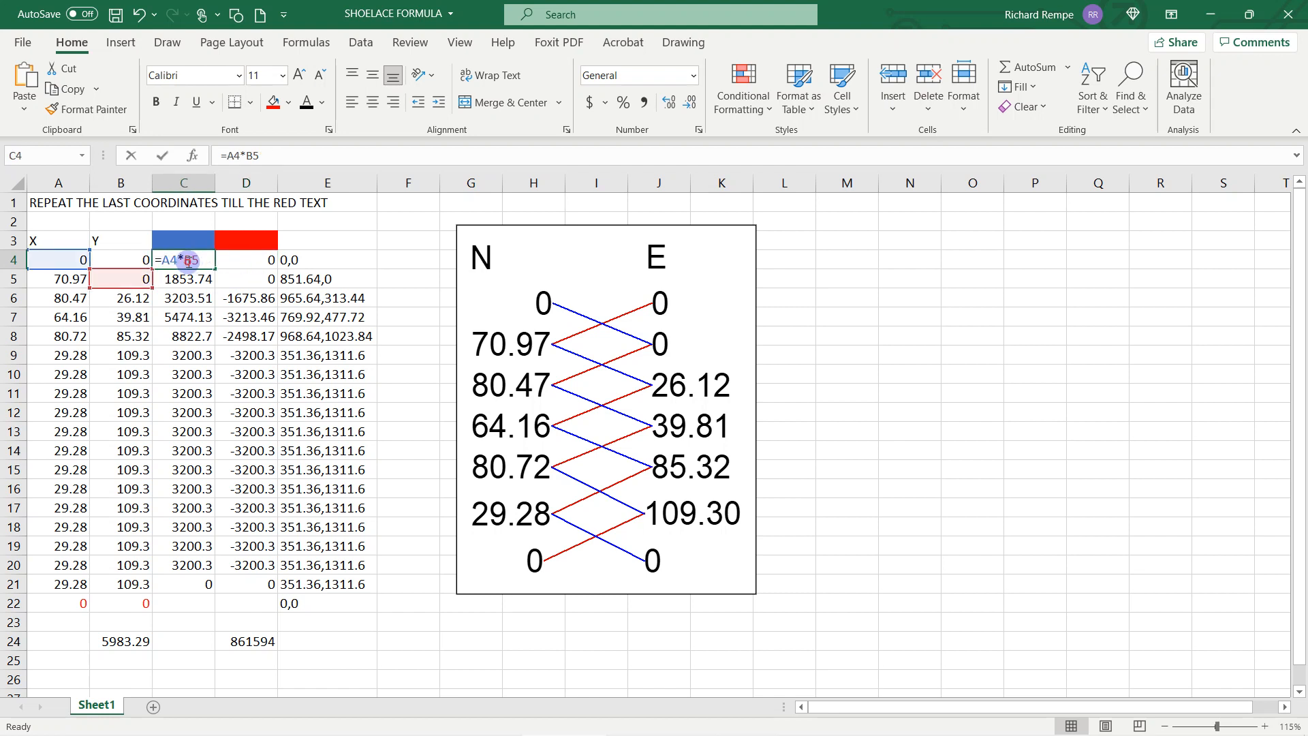
key(Escape)
double_click(187, 317)
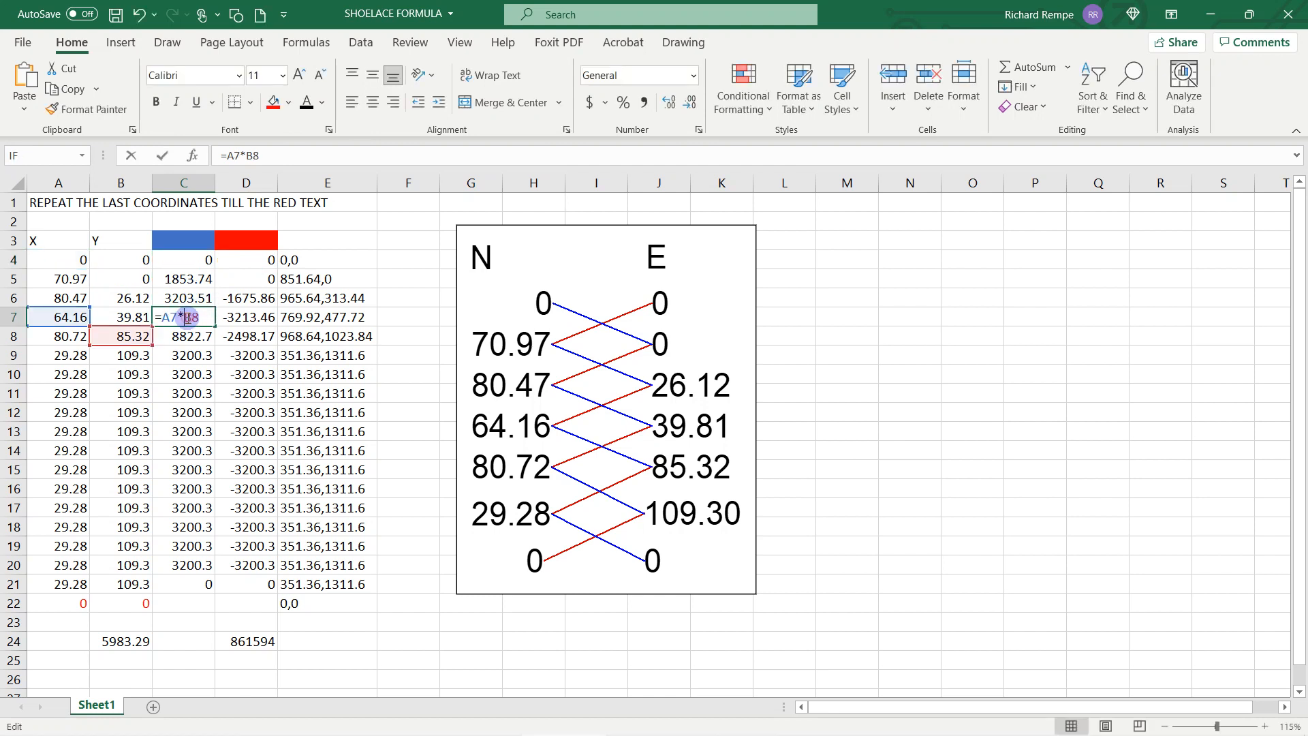
key(Escape)
double_click(192, 420)
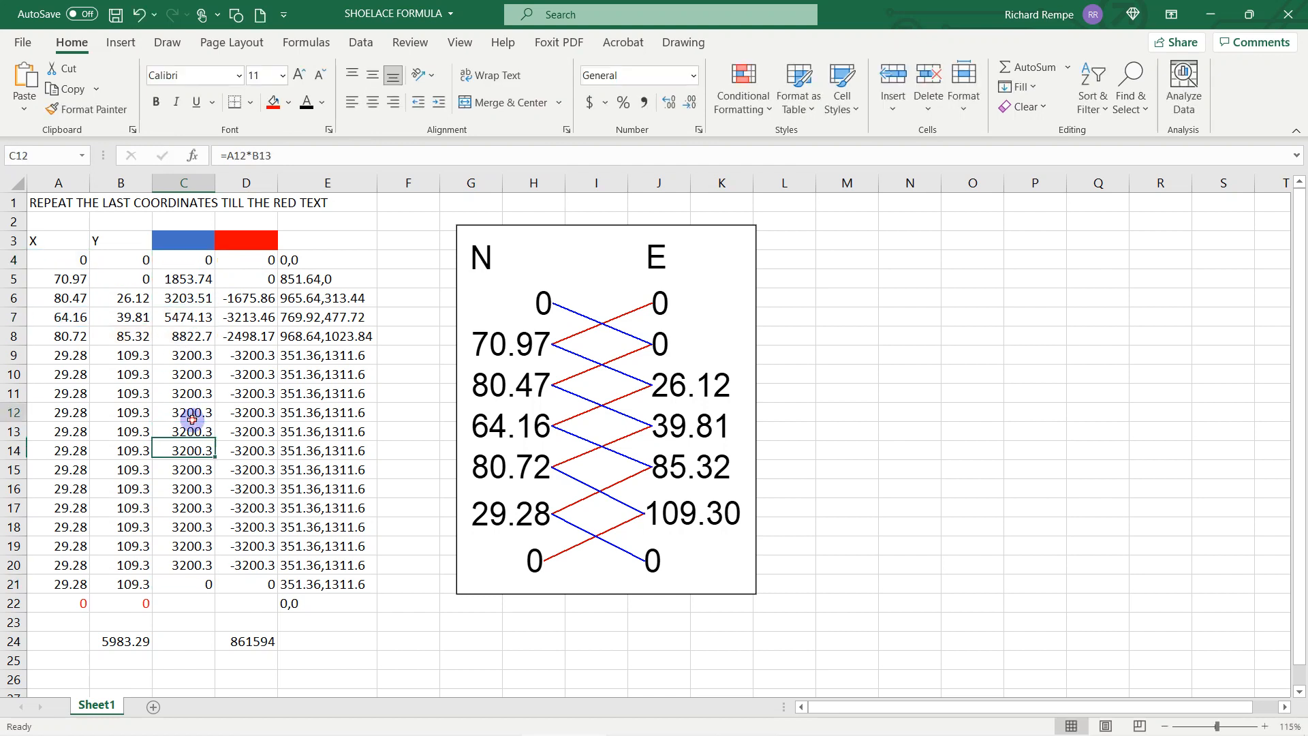
click(191, 414)
double_click(191, 414)
key(Escape)
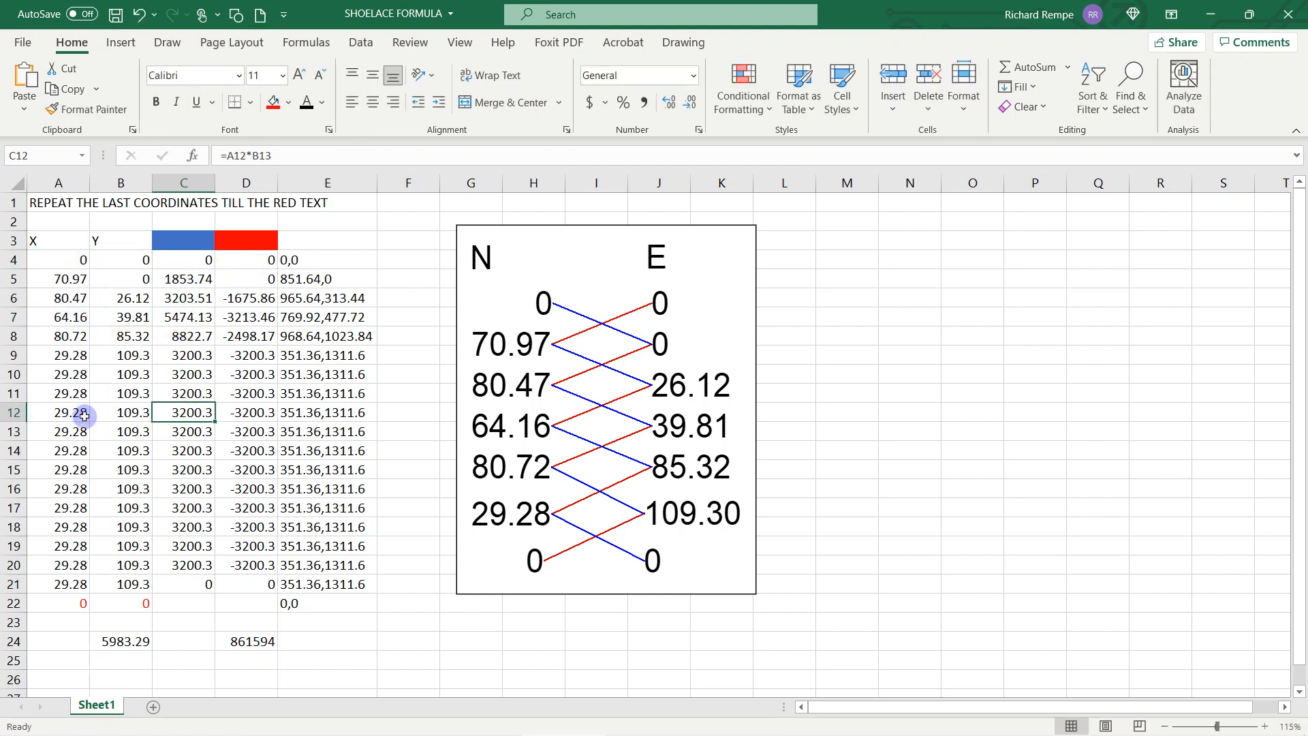
- Examine the red column's negative cross-product formulas in D4, D7 and D6 to see which X and Y cells they reference
double_click(265, 260)
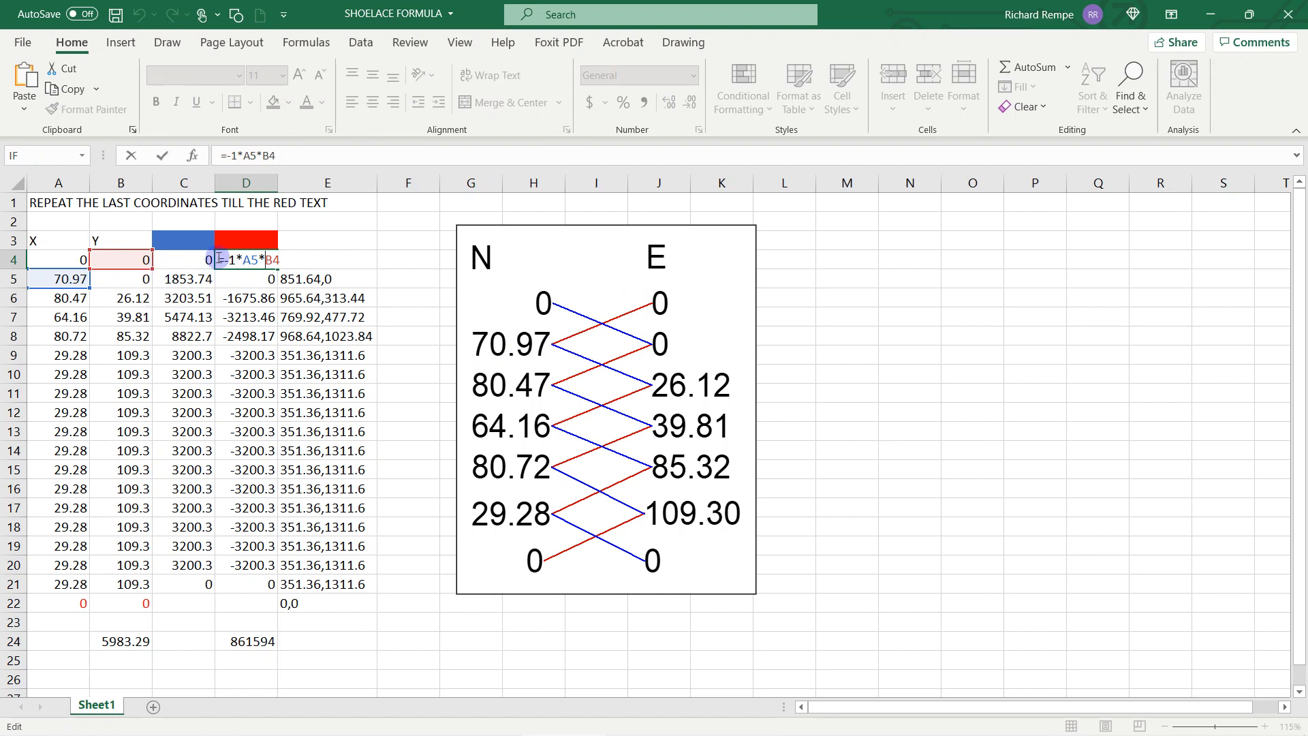
key(Escape)
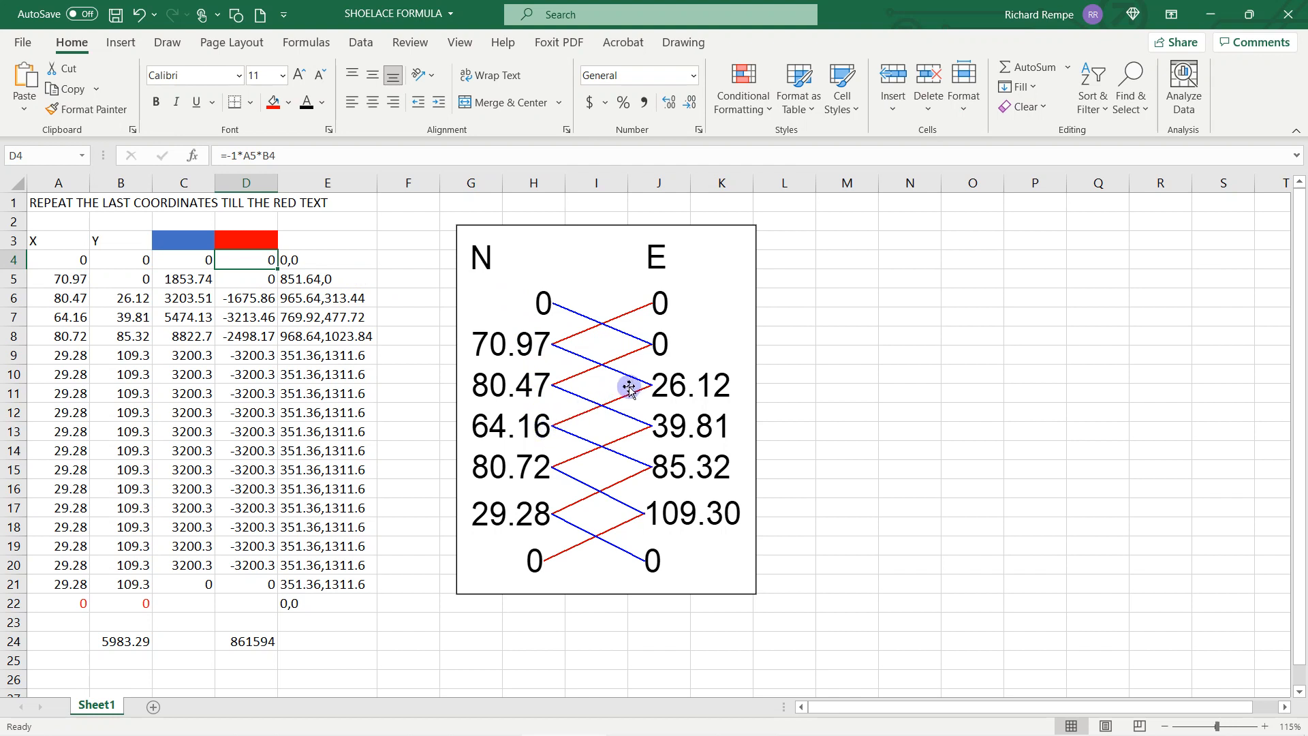
double_click(246, 318)
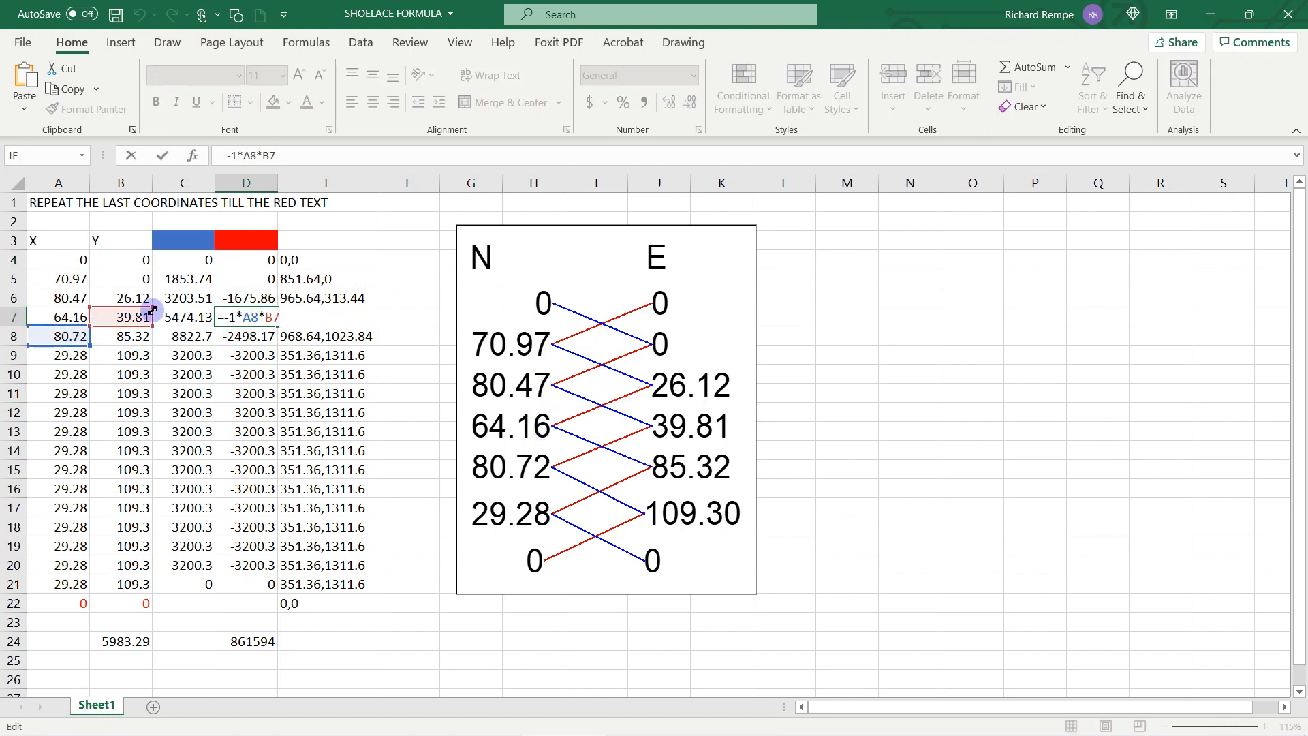
click(225, 300)
double_click(242, 298)
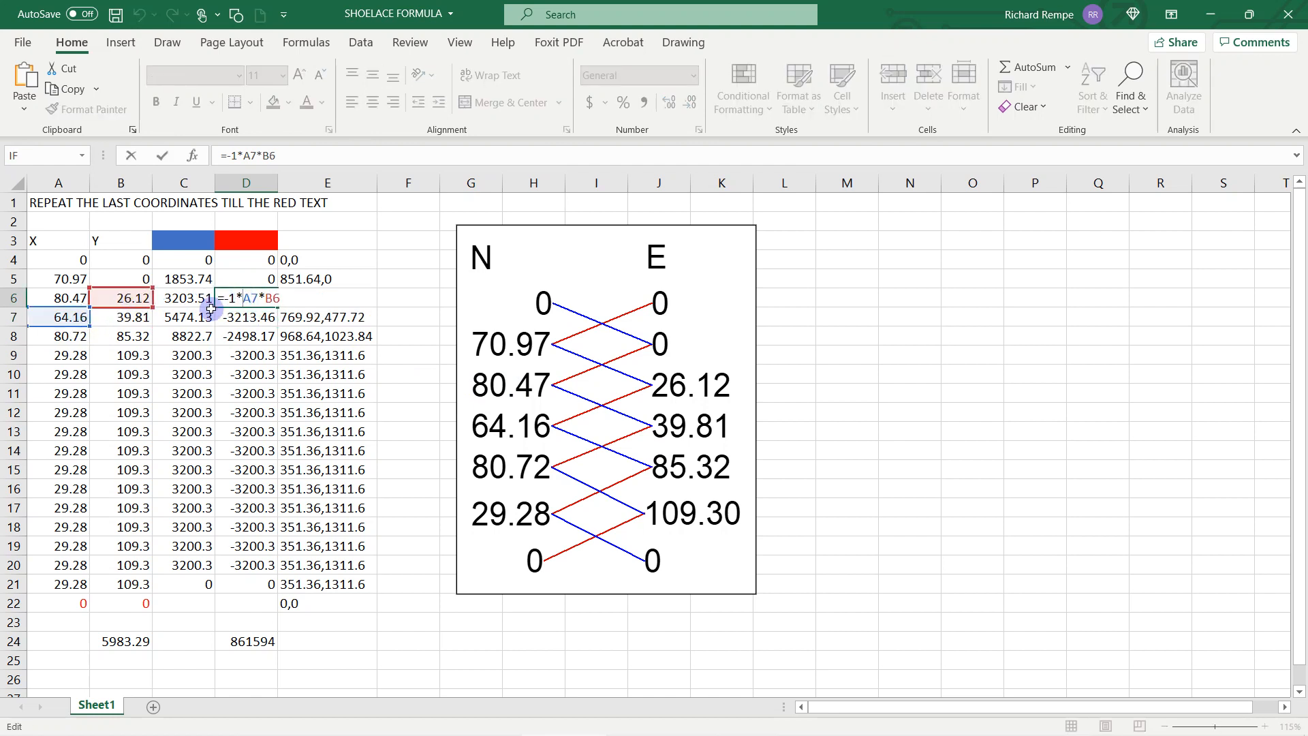
key(ctrl+Return)
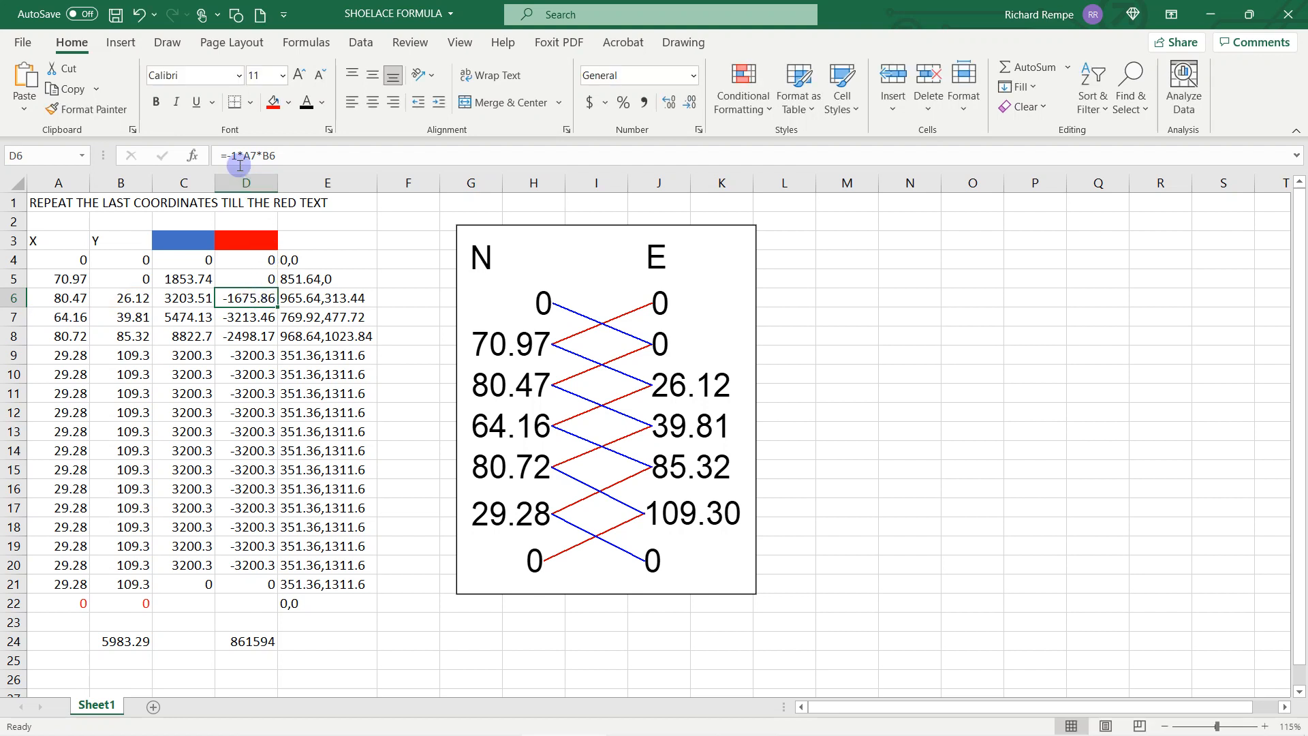
double_click(234, 296)
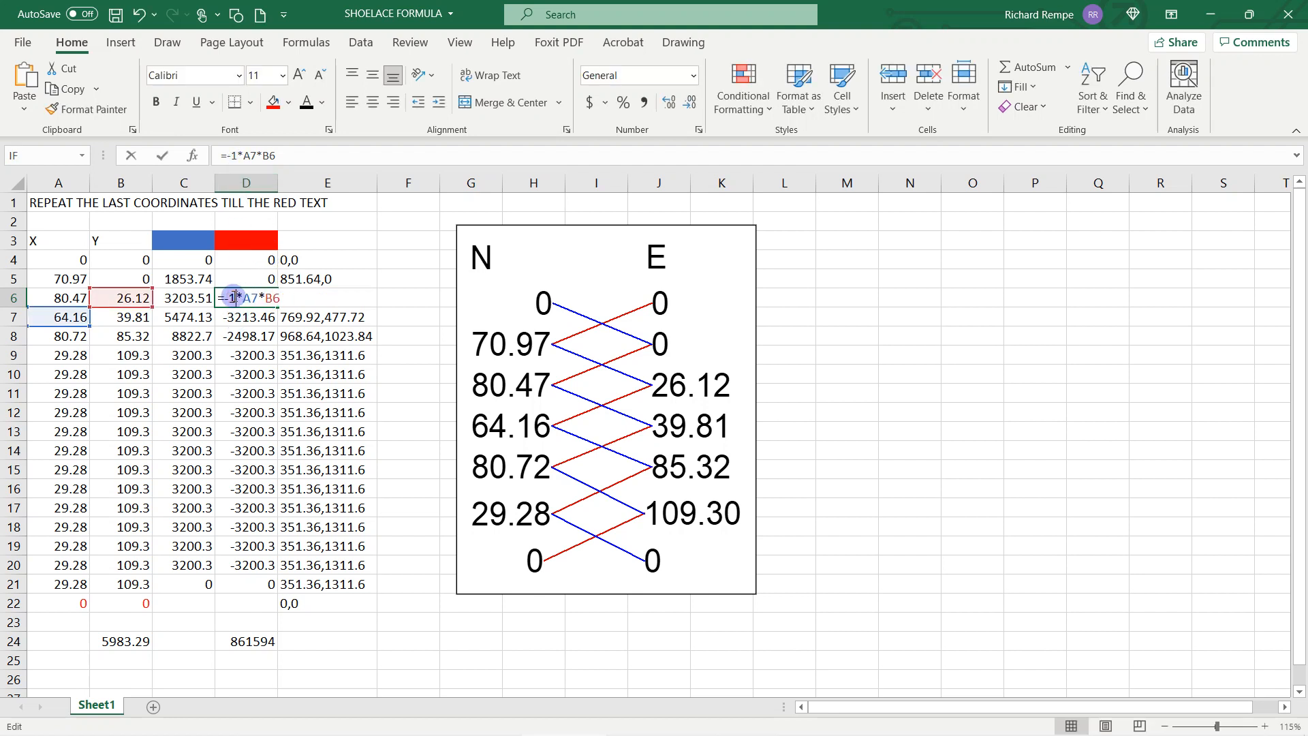
key(ctrl+Return)
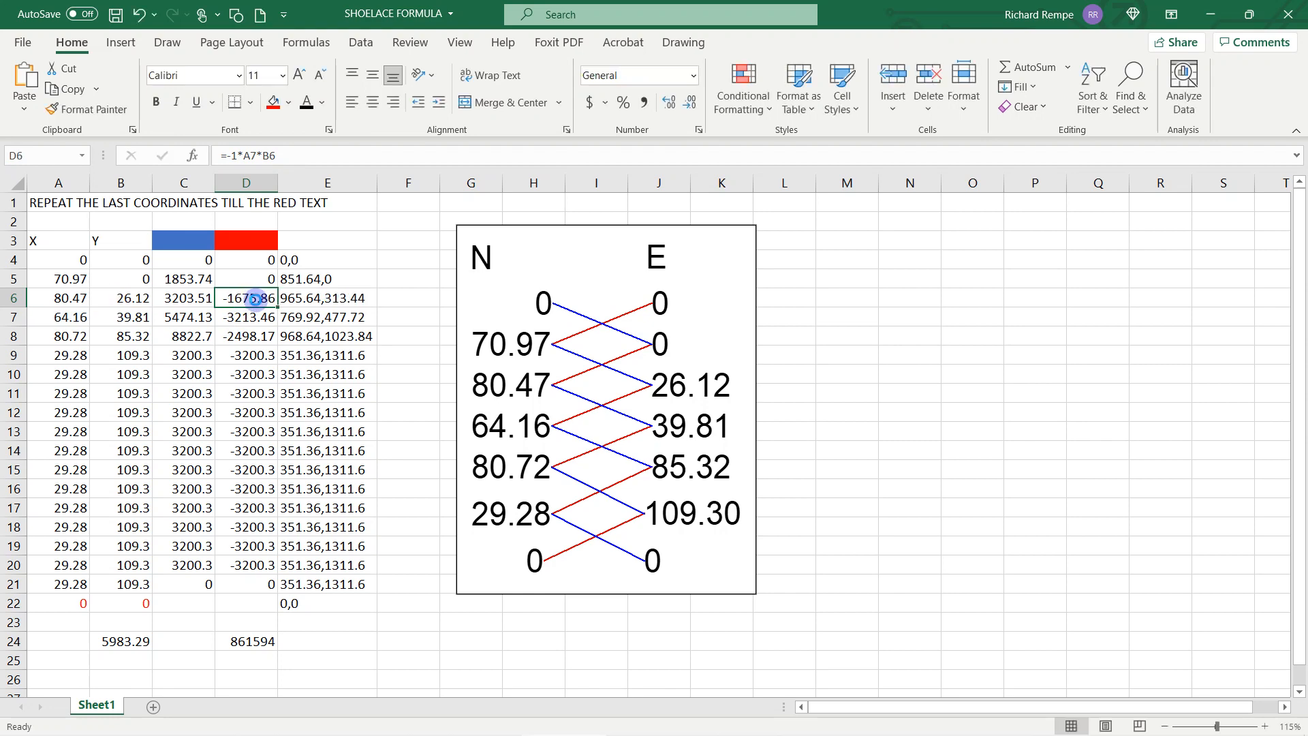
ctrl+scroll(252, 293, up, 6)
scroll(332, 282, up, 2)
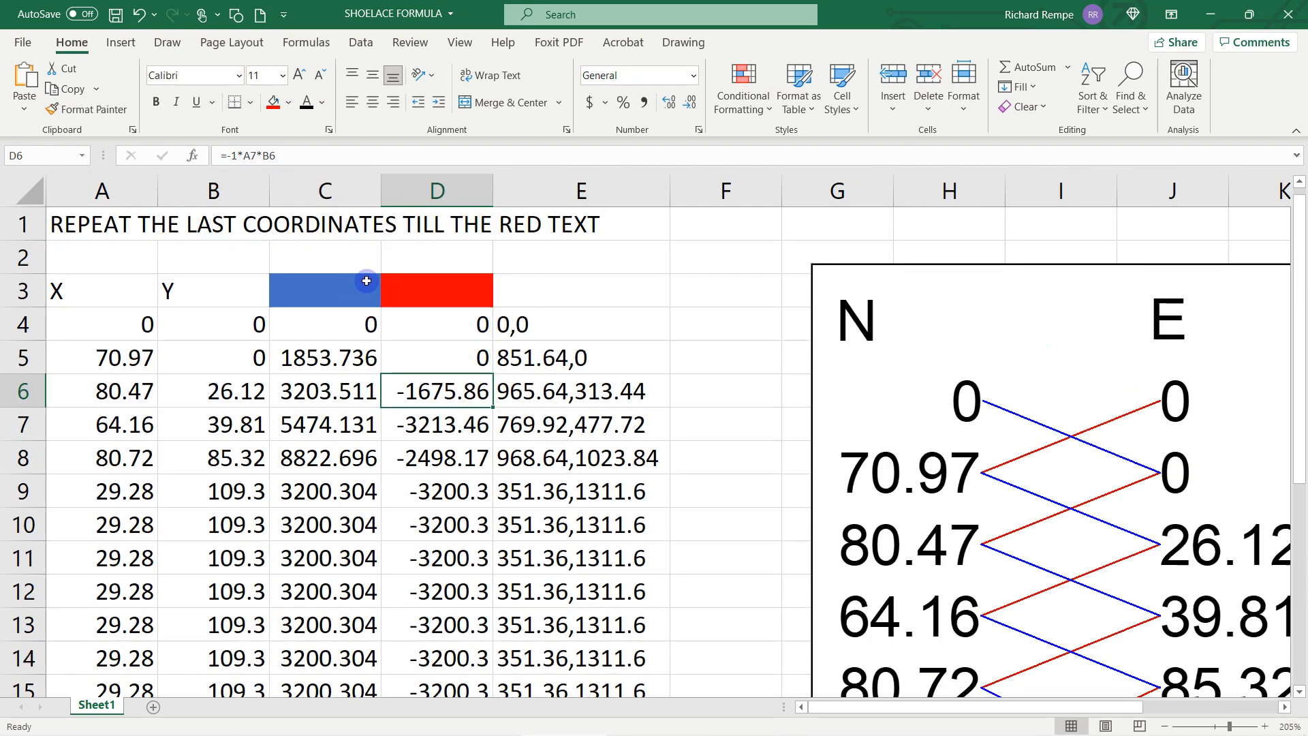
double_click(438, 390)
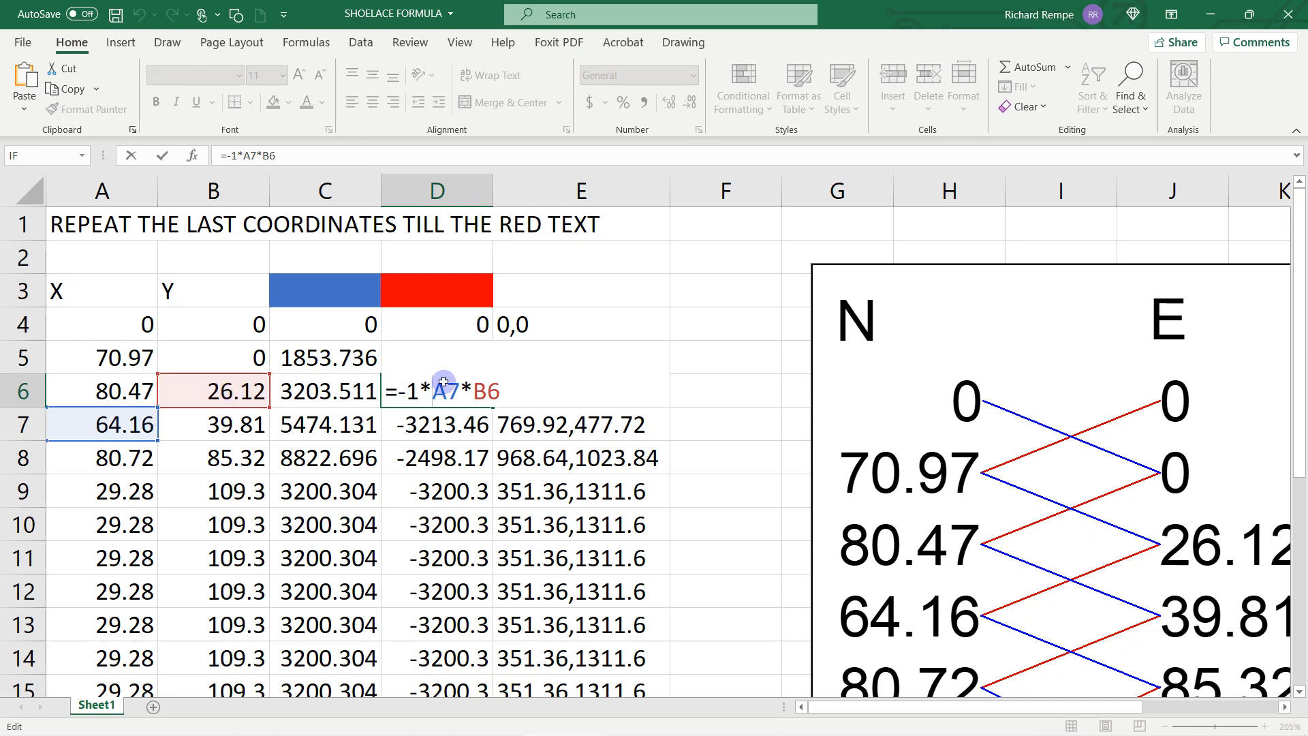
key(ctrl+Return)
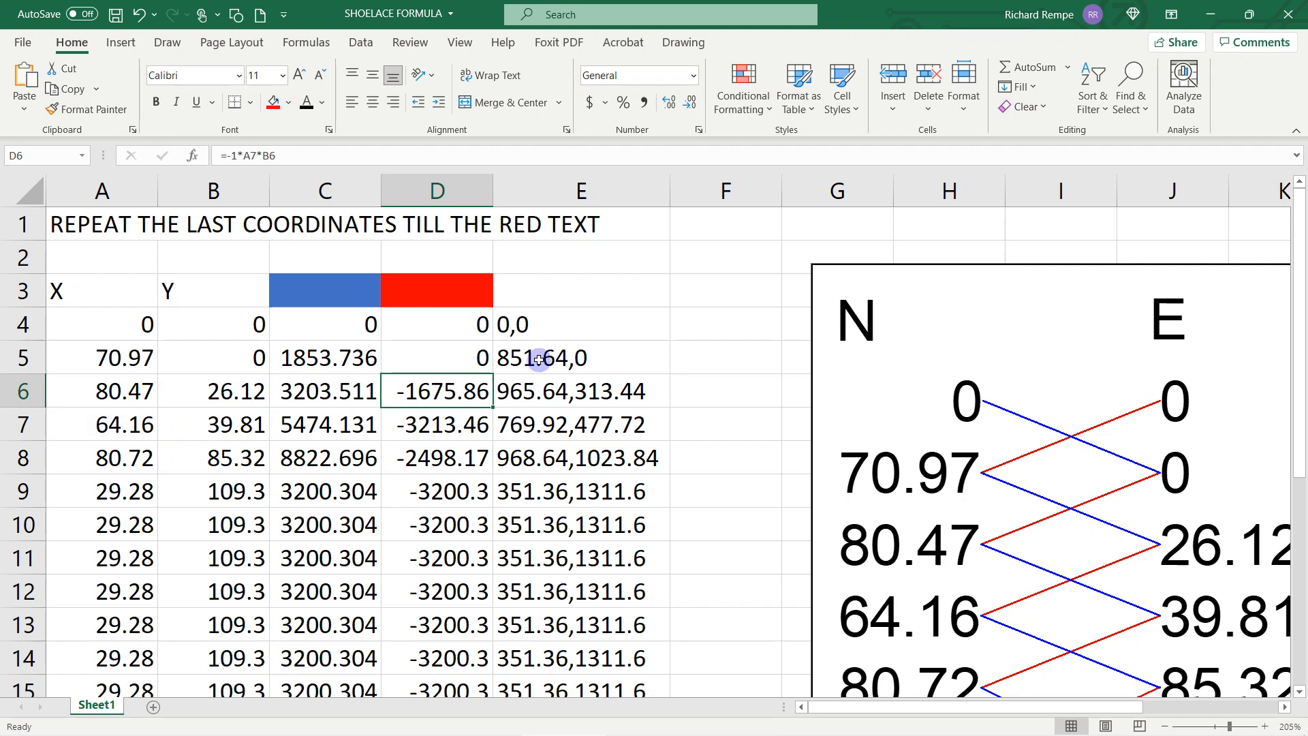
- Check the coordinate formula in E4, and enter =CONCATENATE(C4*12,",",D4*12) in cell F4
click(526, 328)
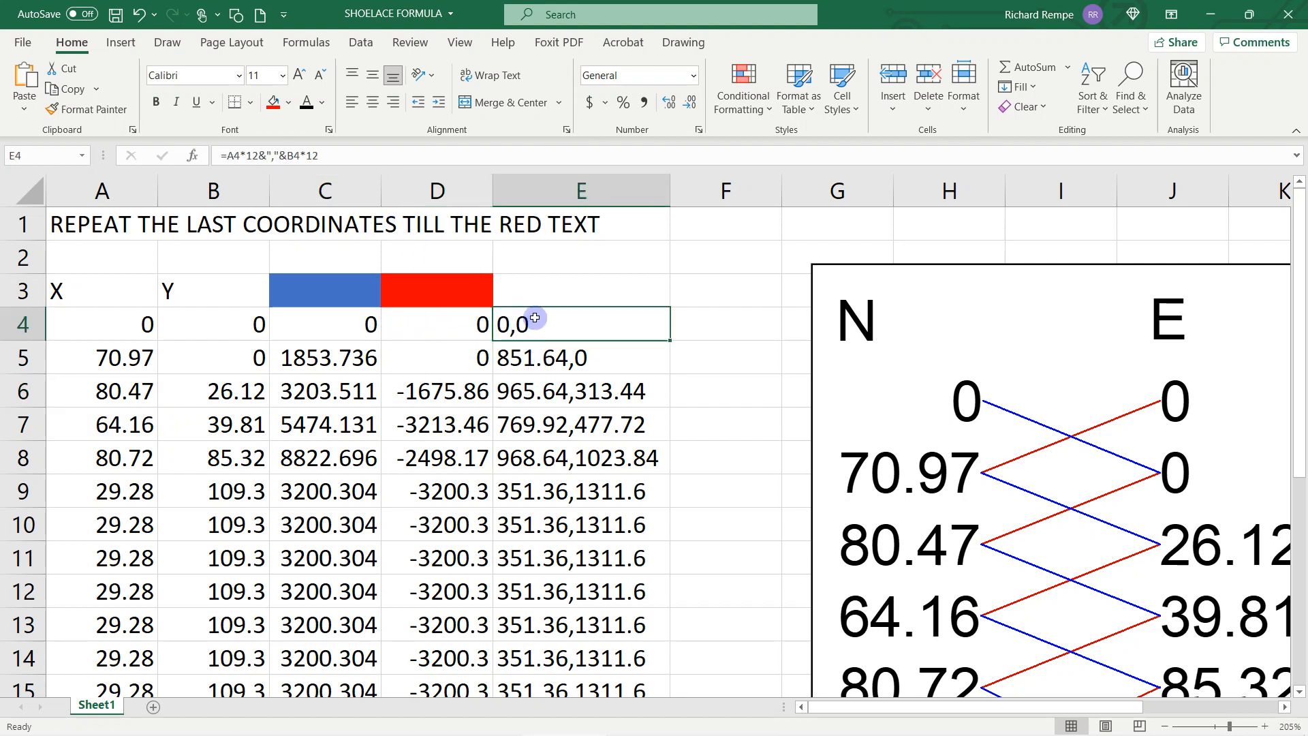
click(714, 316)
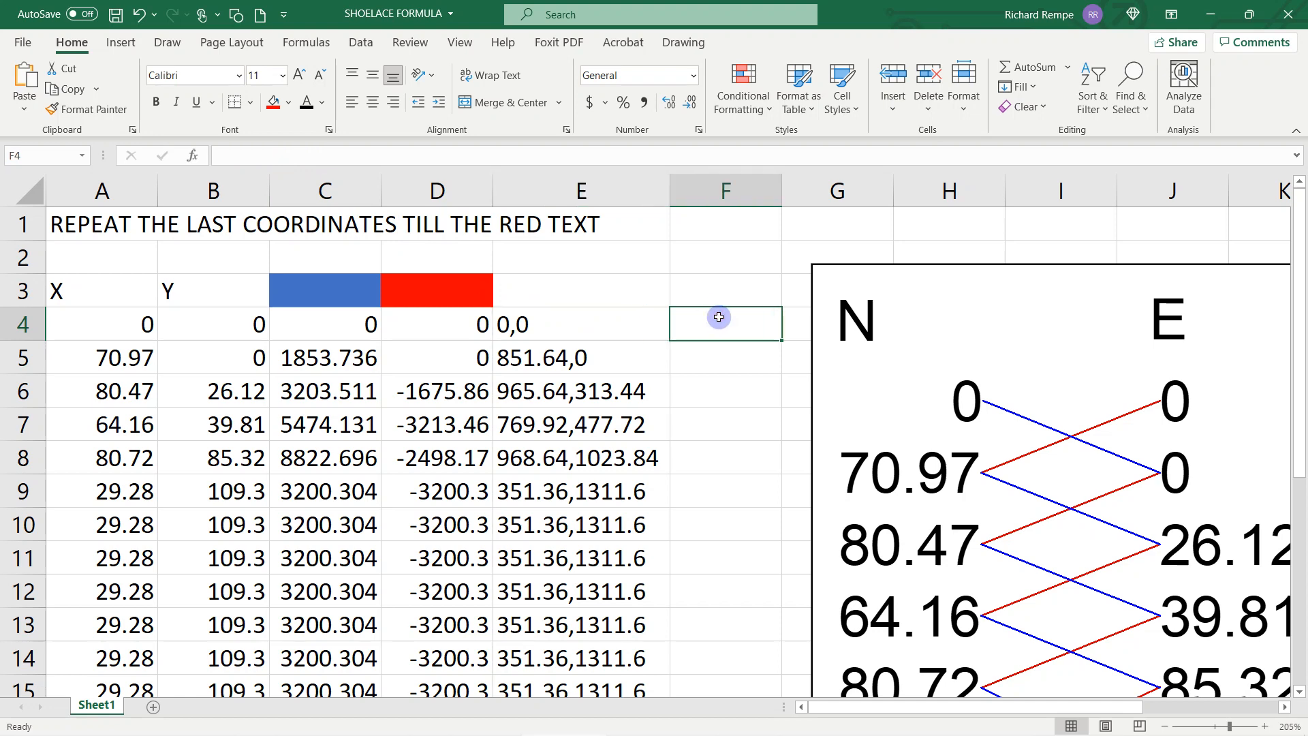
text(=CO)
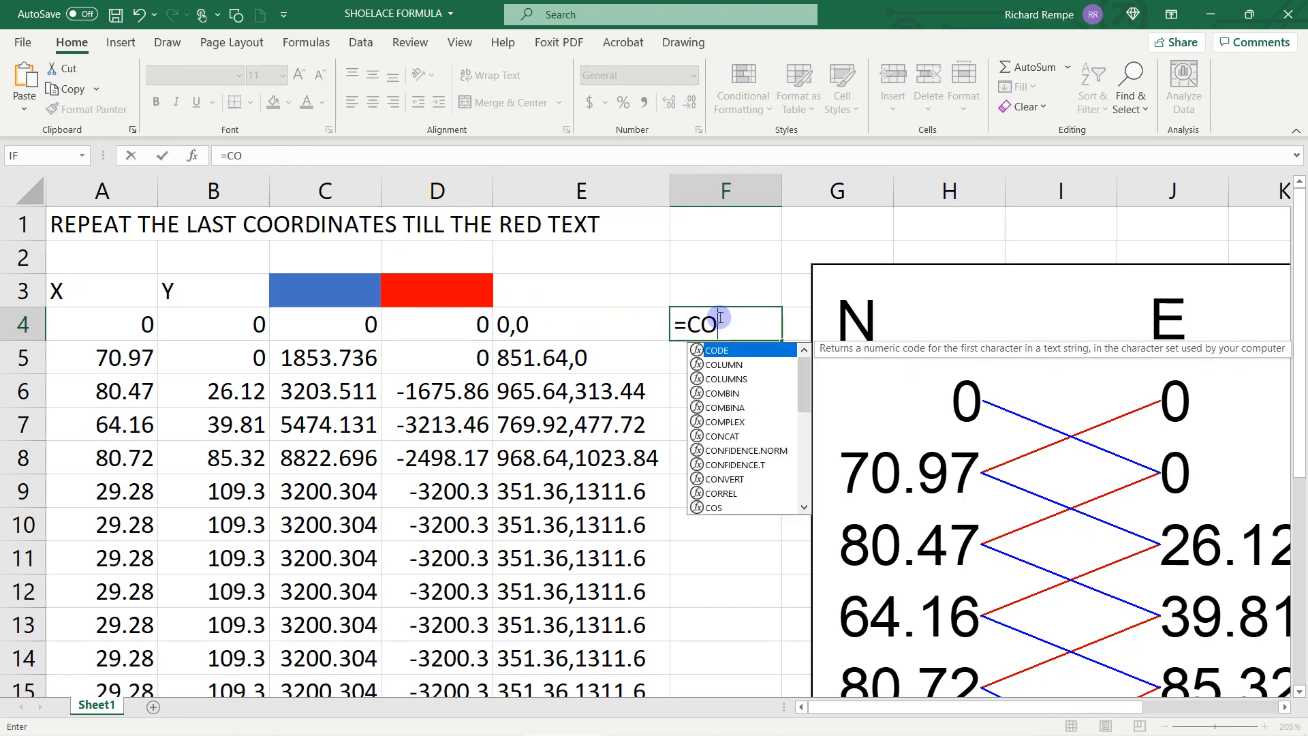
text(NCATE)
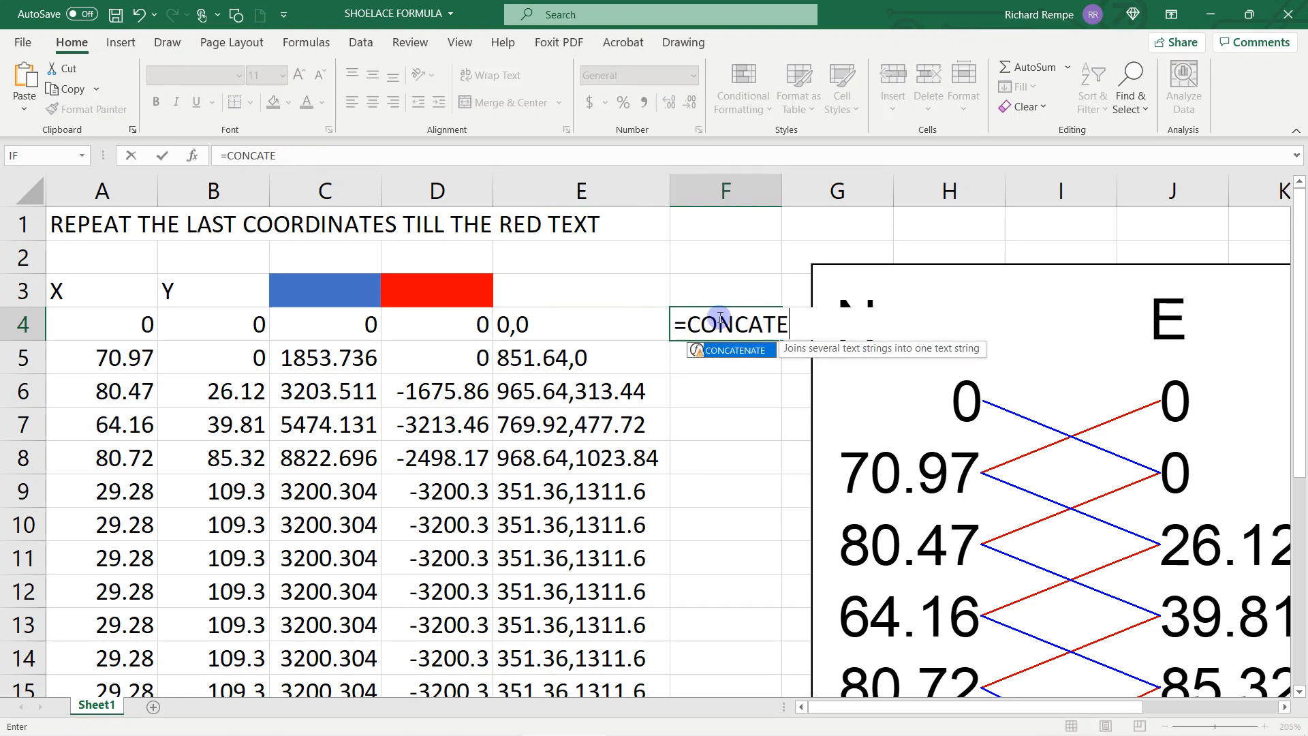
text(NATE()
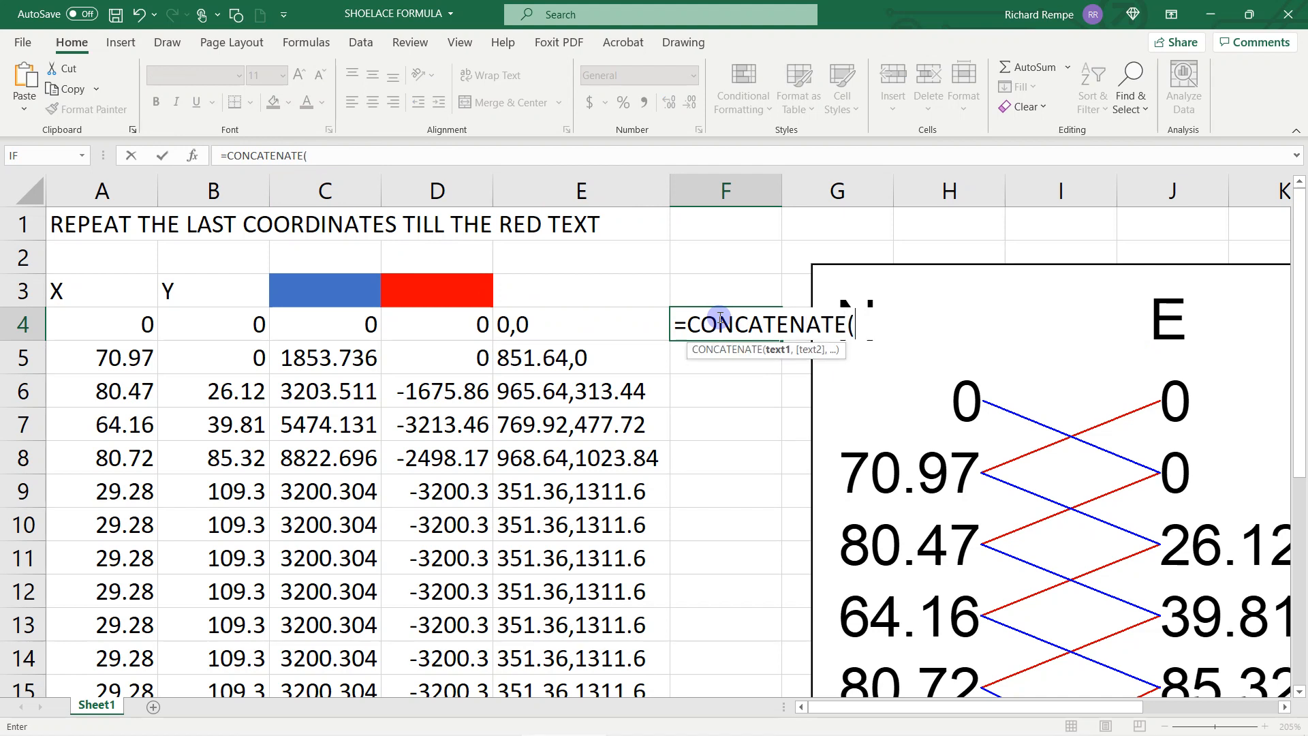
click(348, 321)
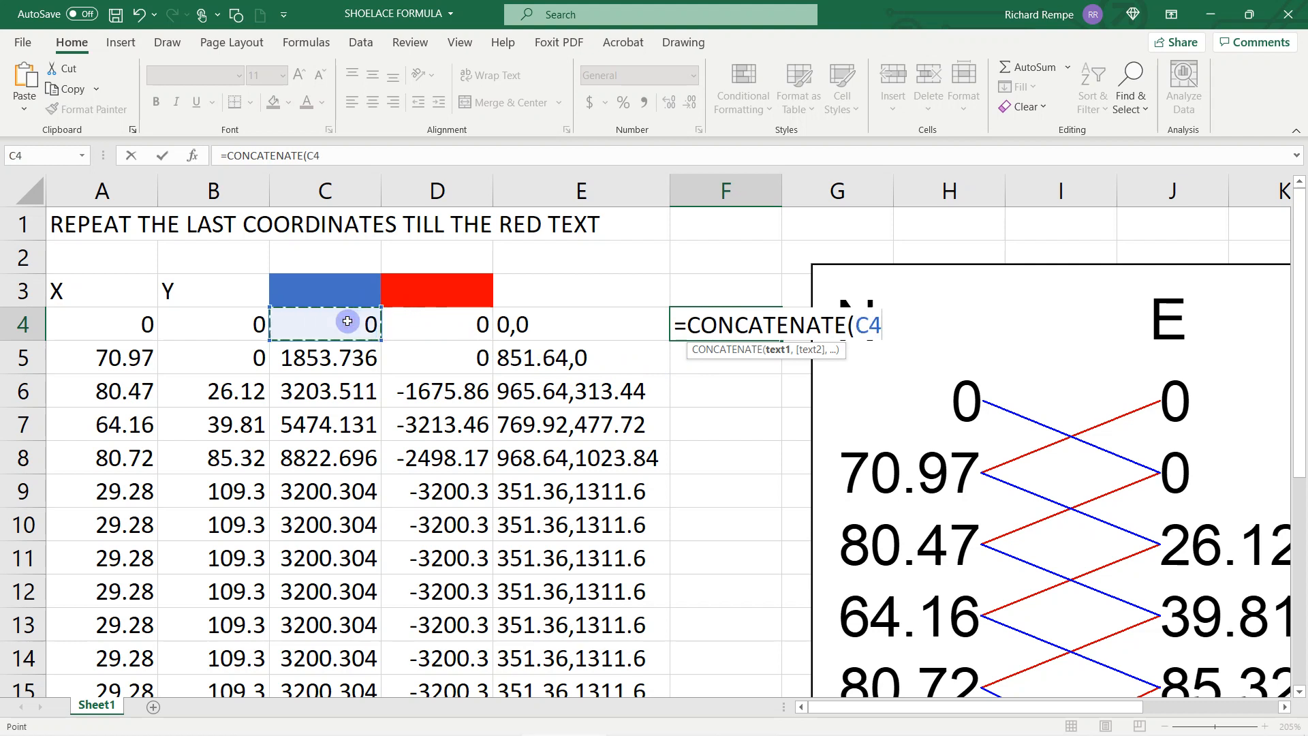
text(*12)
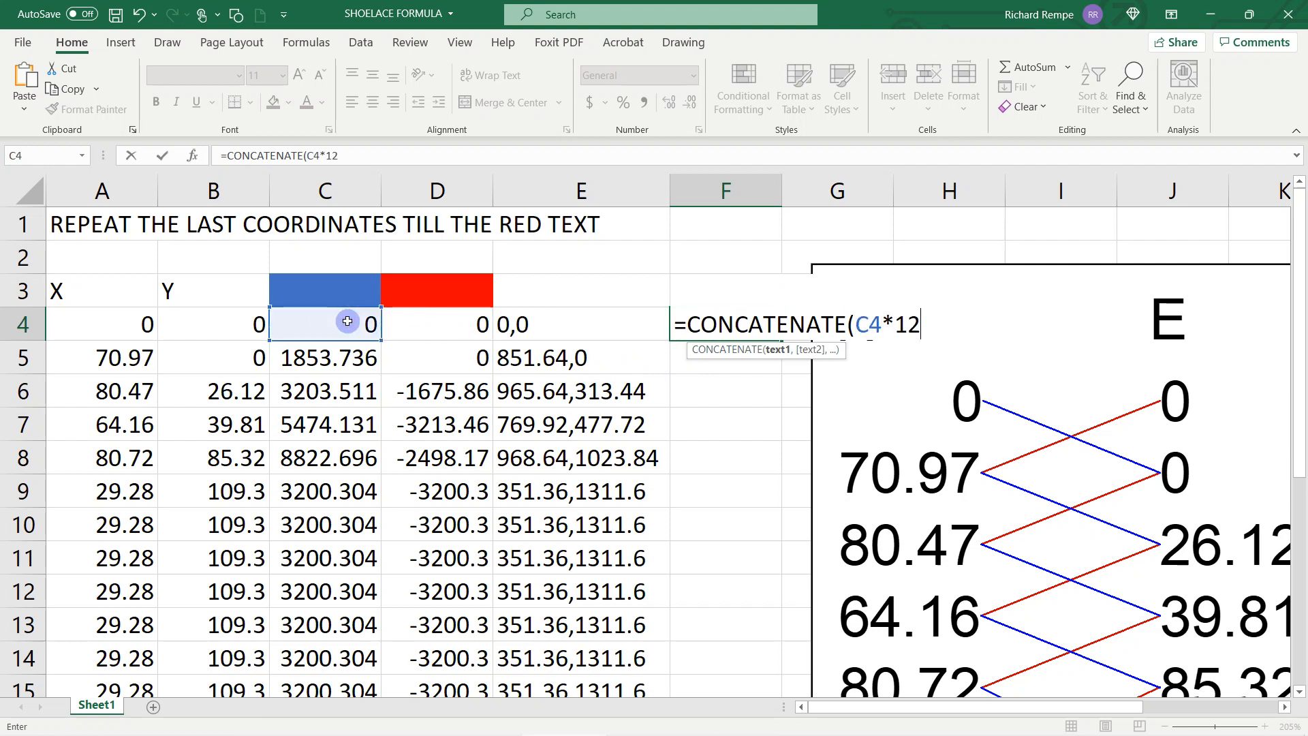
text(,",)
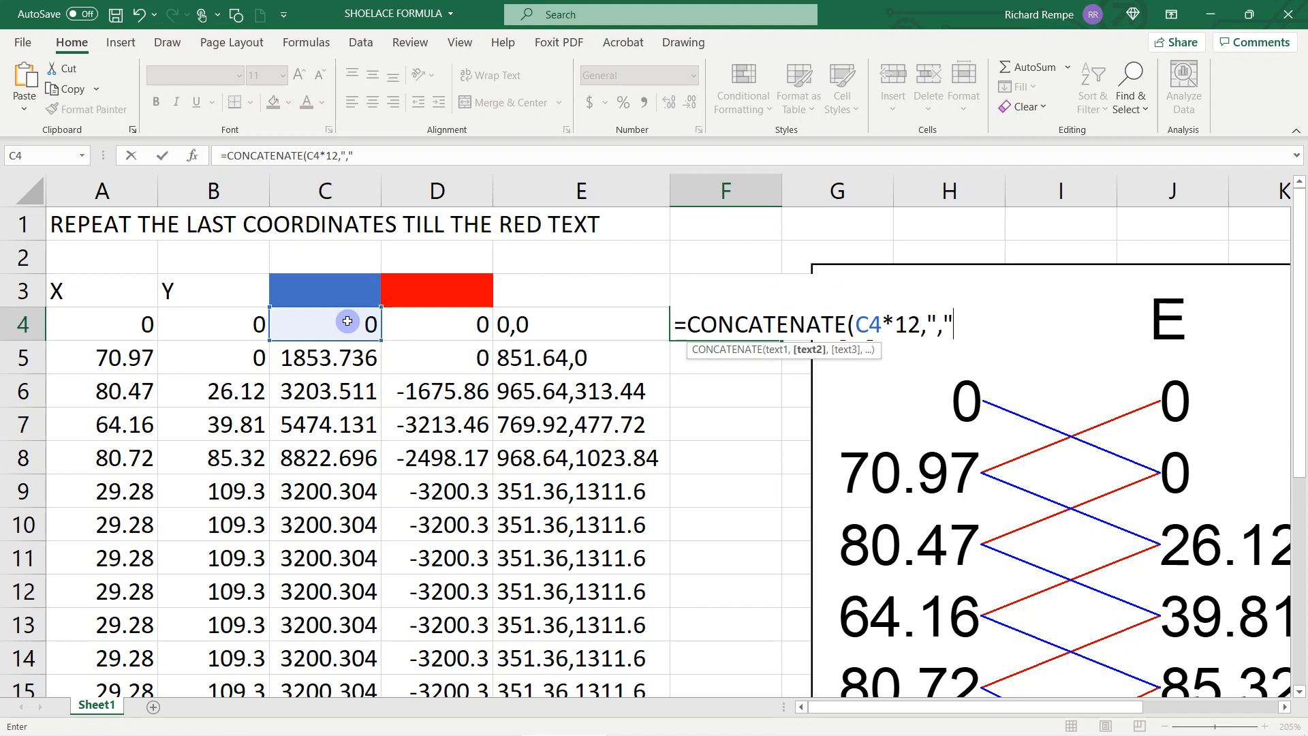
text(",)
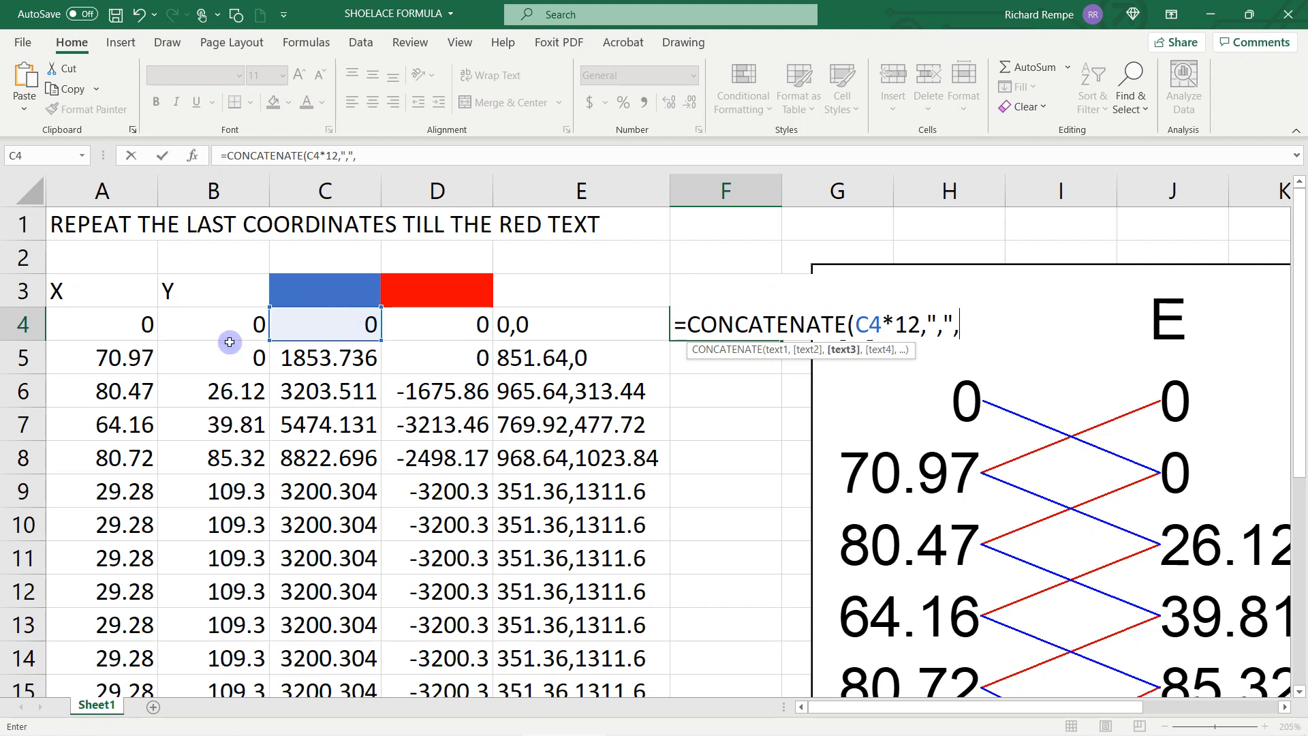
click(445, 322)
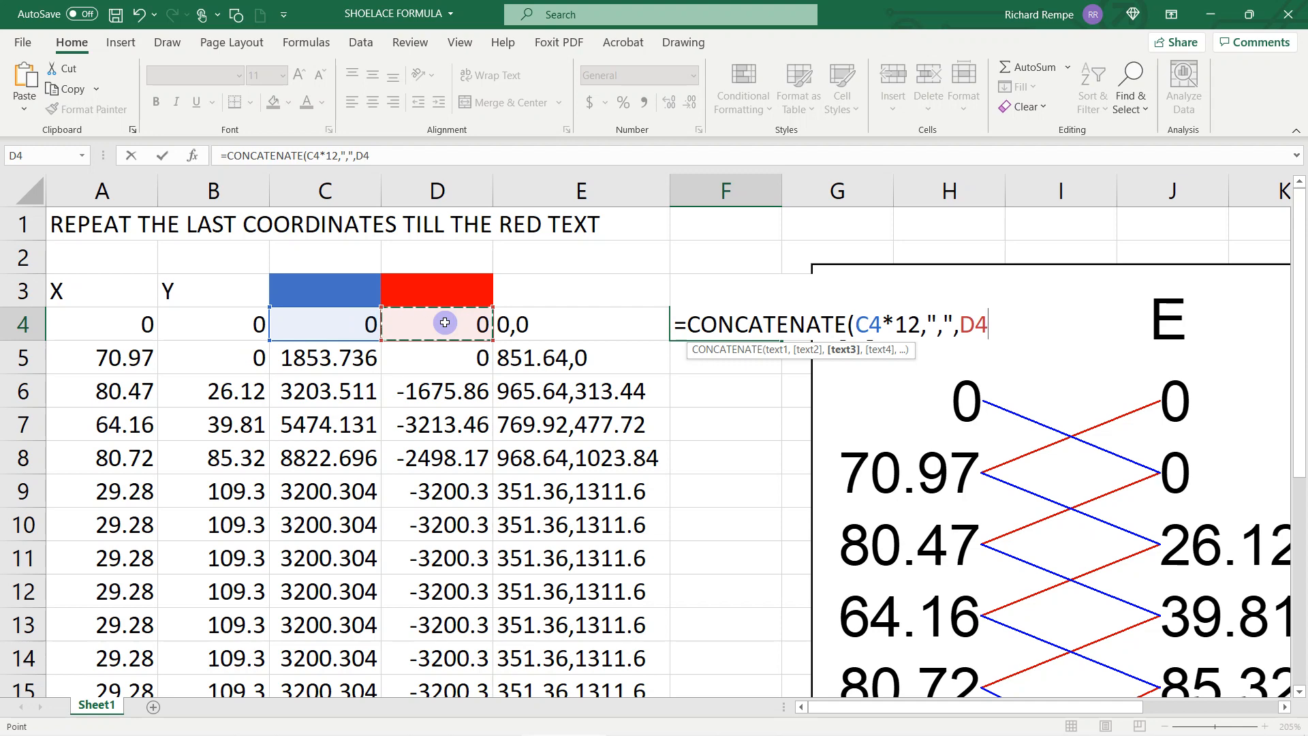
text(*12))
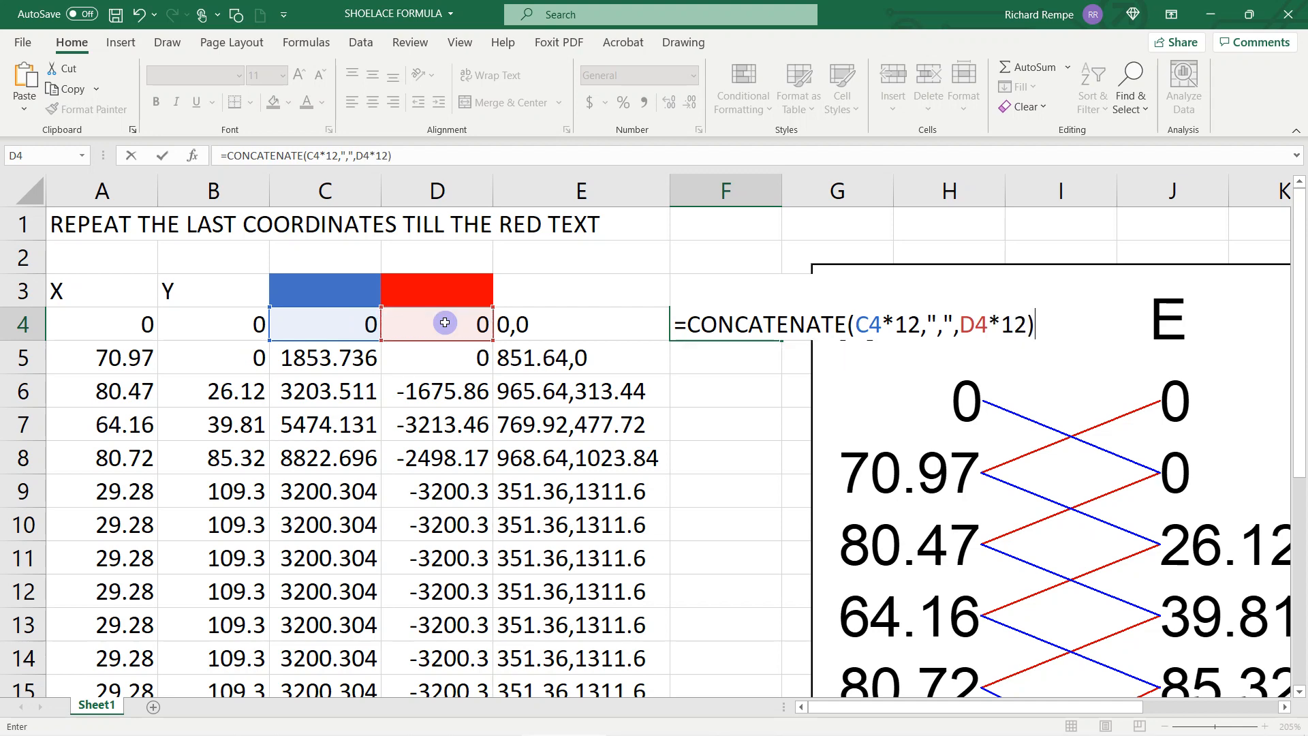
key(Return)
- Fill the CONCATENATE formula from F4 down through F8 and check the copied formula in F6
click(691, 325)
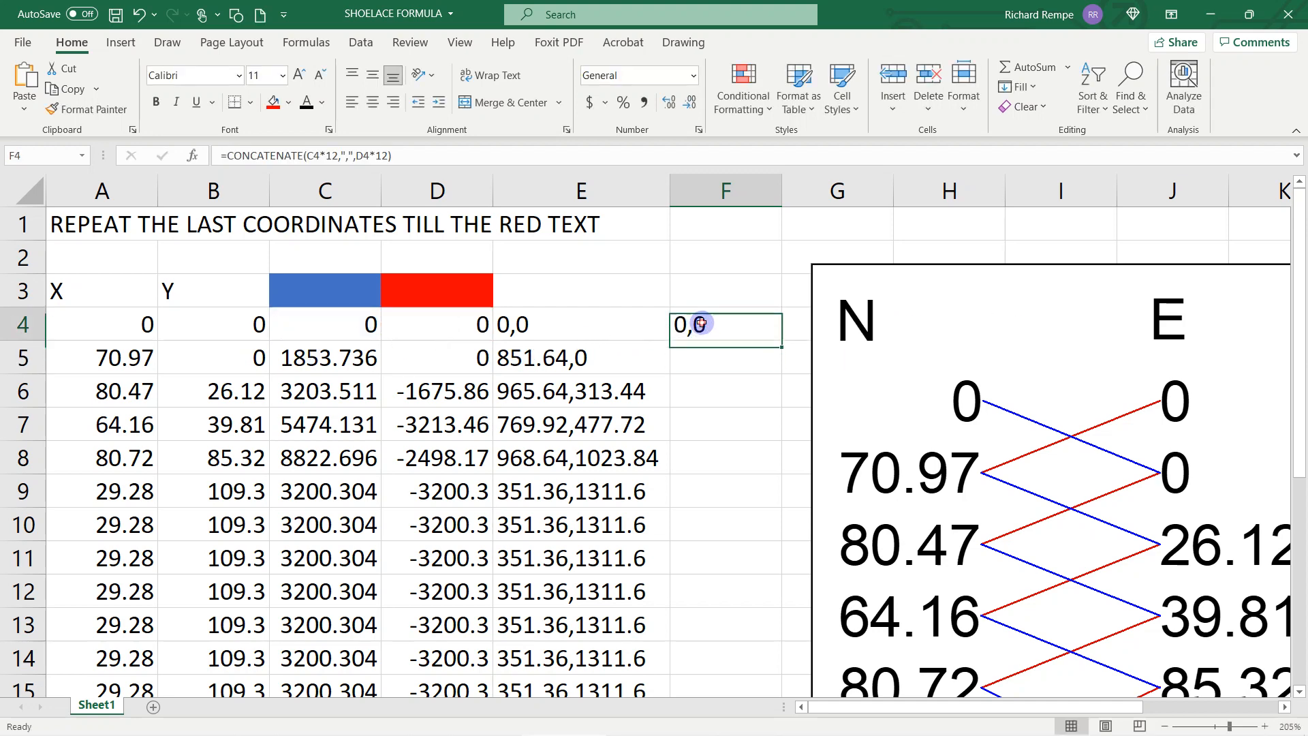
drag(779, 338, 743, 470)
click(705, 390)
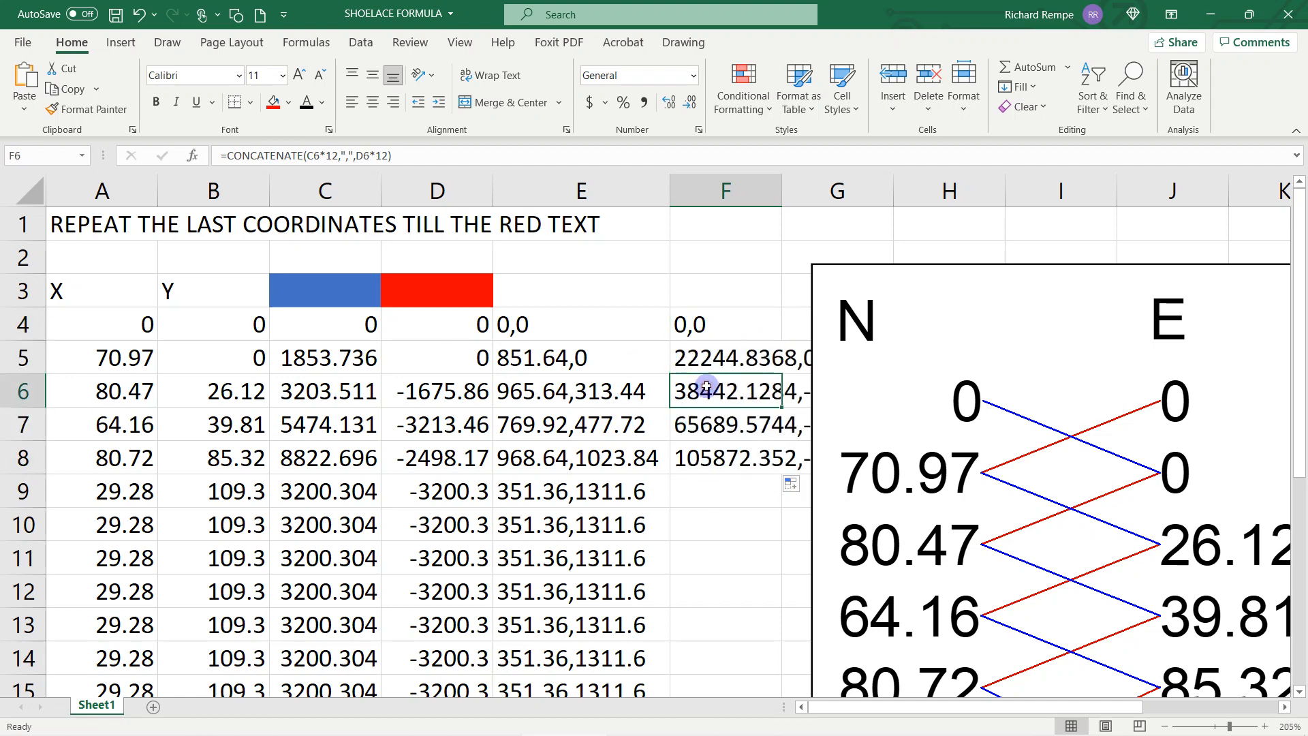
- Compare the ampersand formulas in E4 and E5 with the CONCATENATE formulas in F4 and F5, and check the formula in C5
click(569, 355)
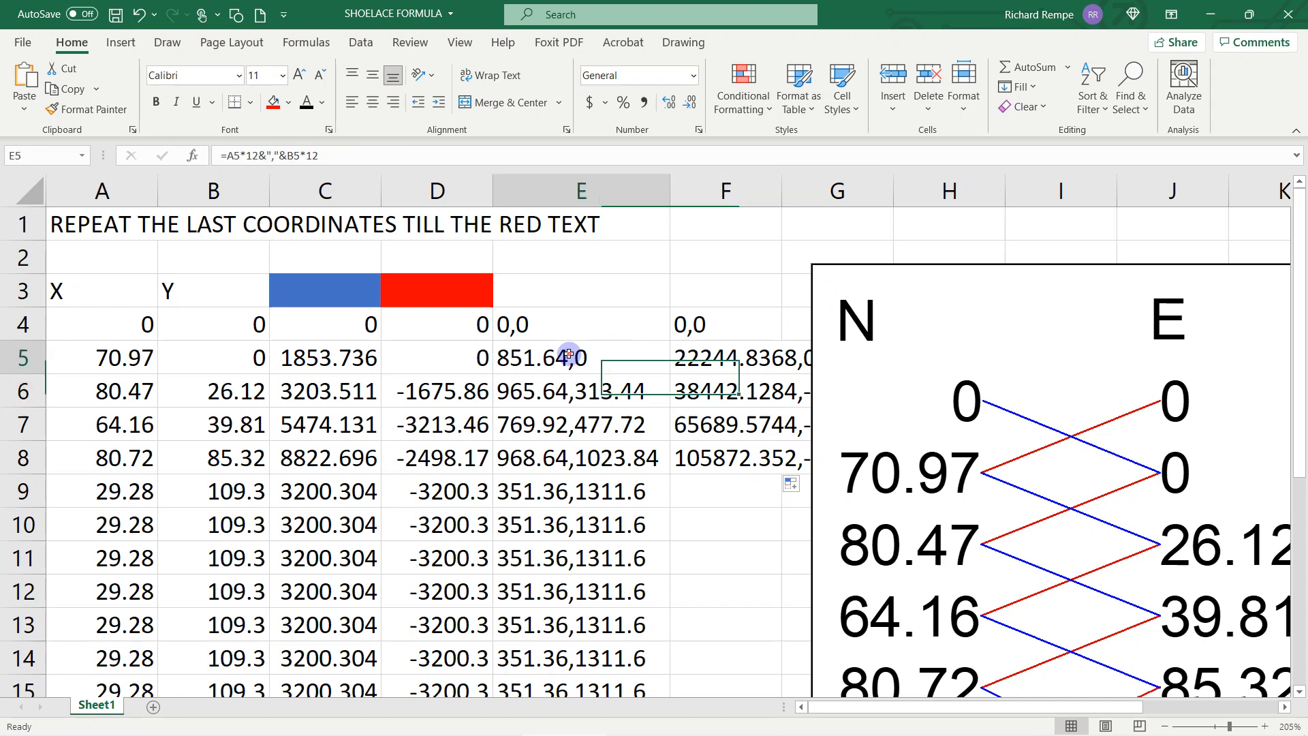
click(702, 358)
click(688, 325)
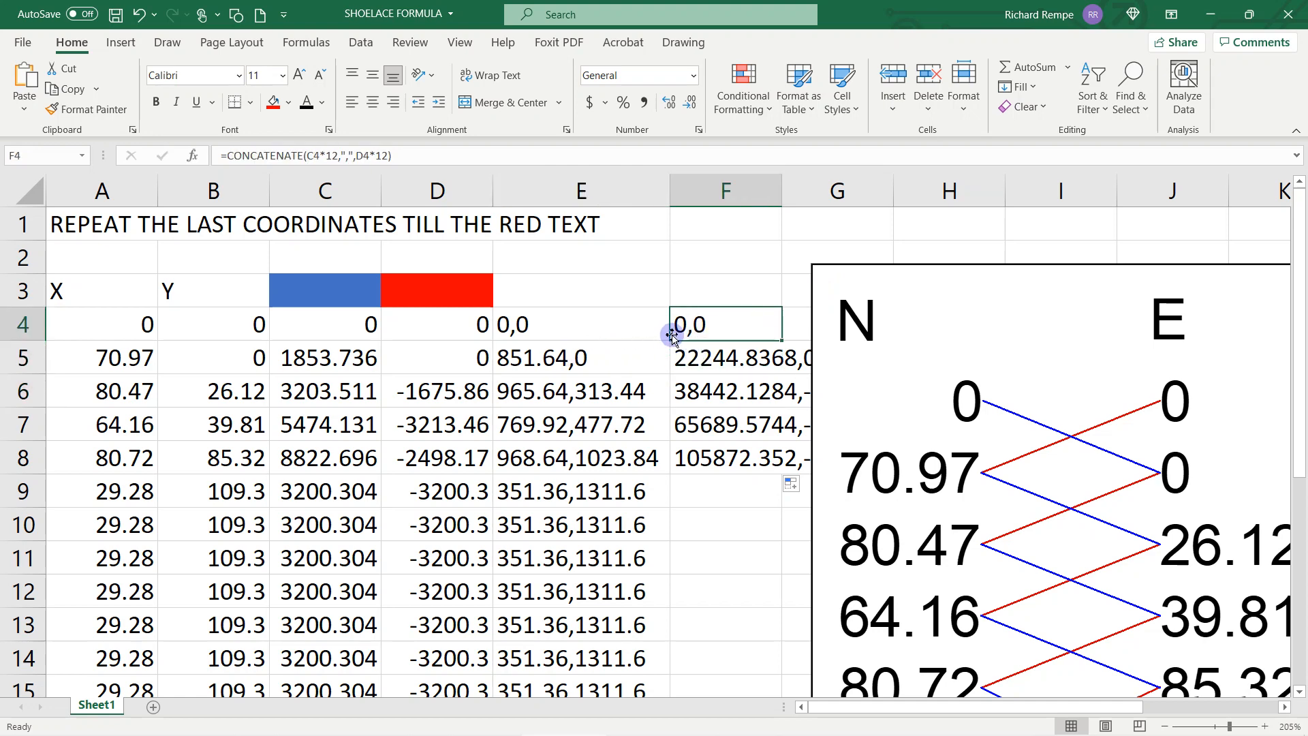
click(611, 327)
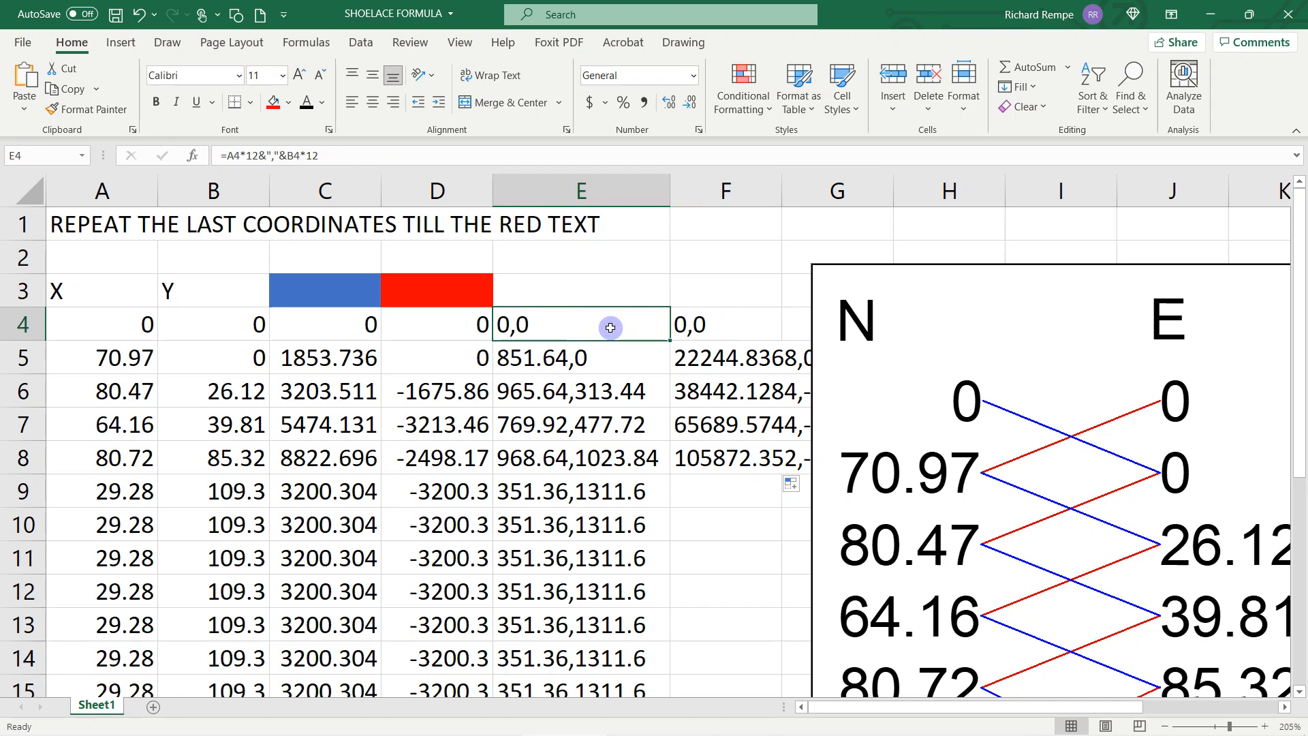
click(703, 328)
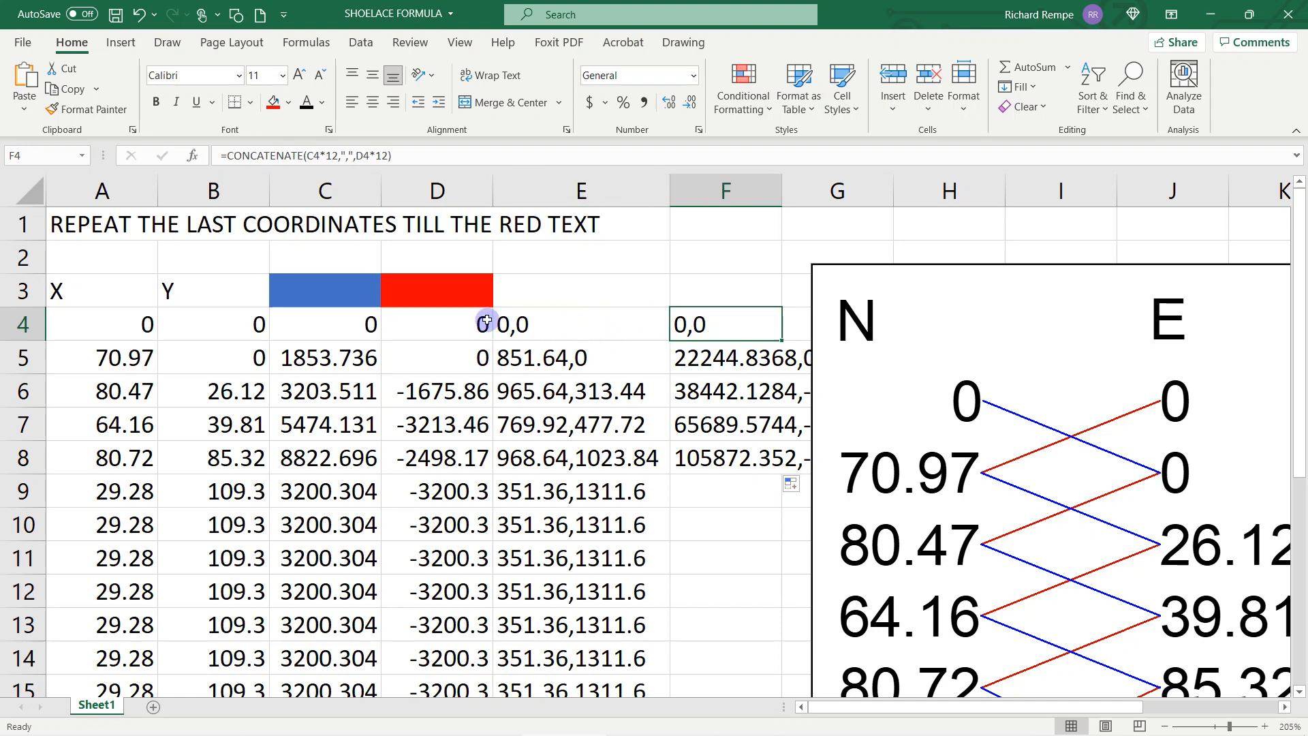
click(329, 359)
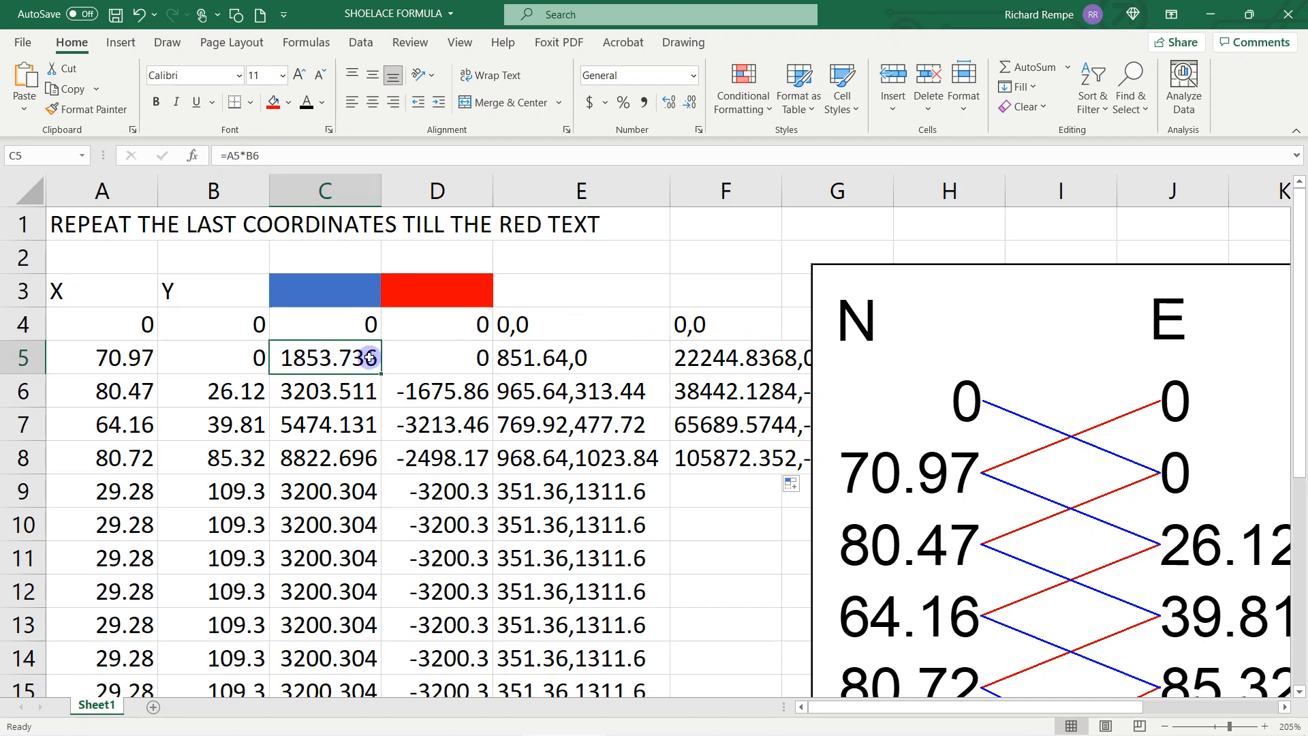
click(700, 334)
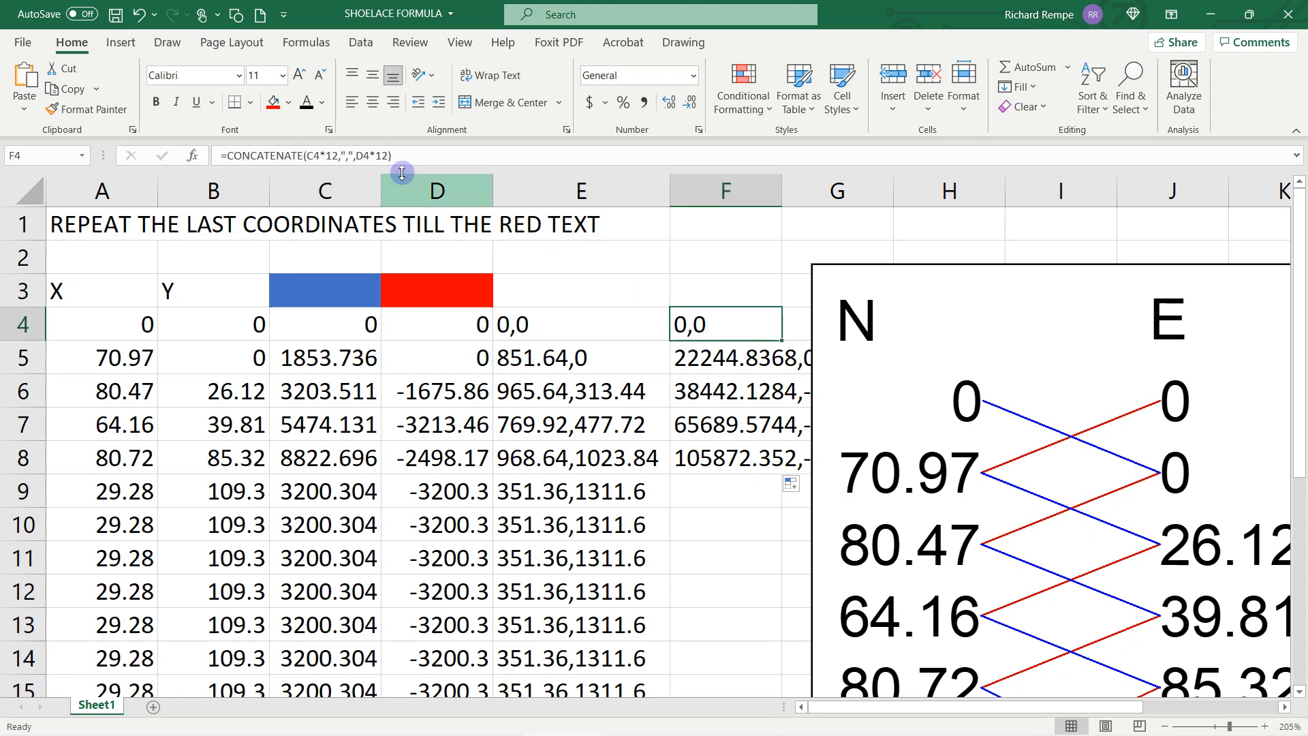
- Change the F4 formula to =CONCATENATE(A4*12,",",B4*12) and fill it down through F8
double_click(312, 155)
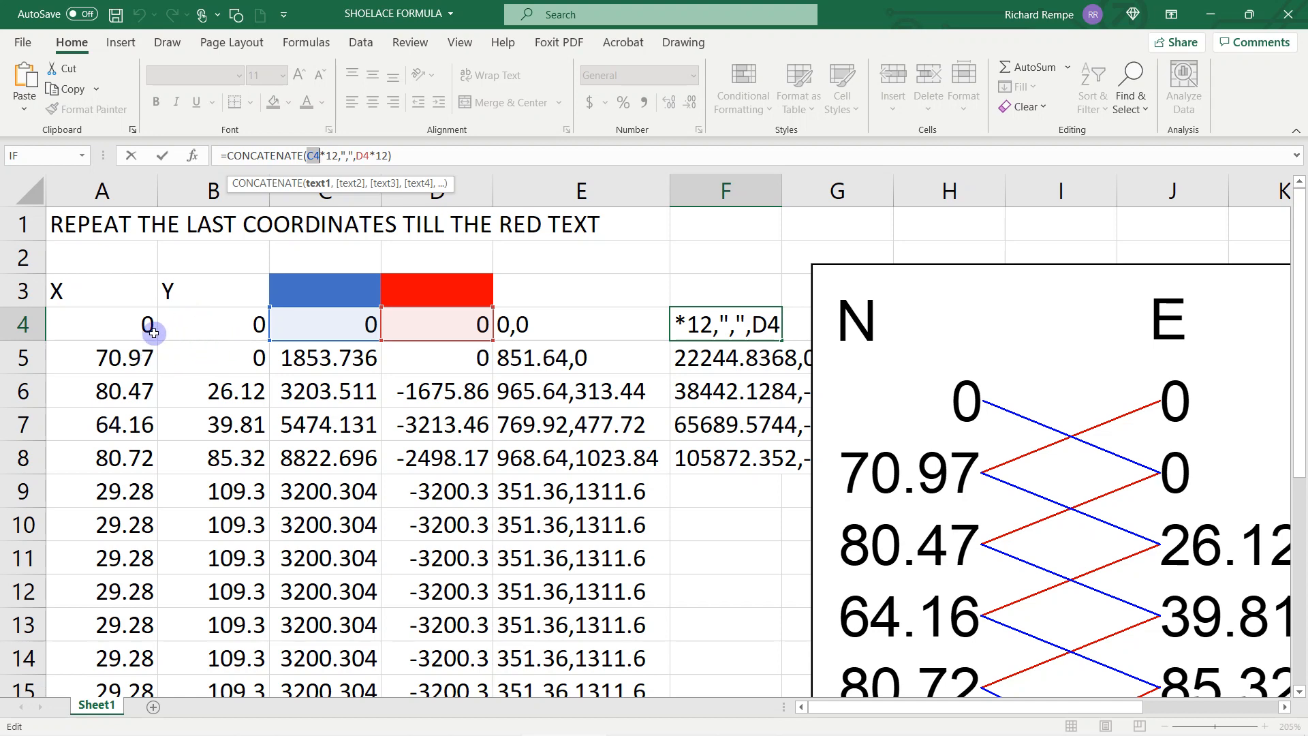
click(120, 322)
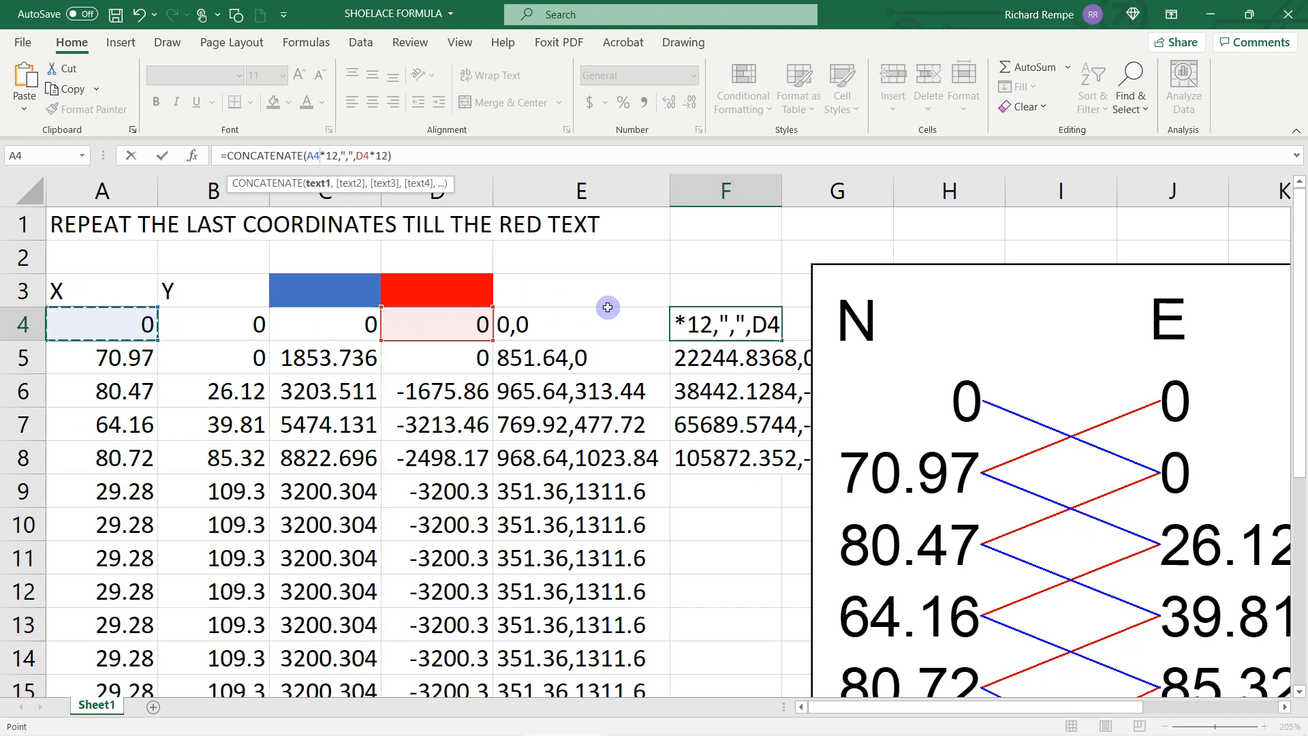
click(368, 157)
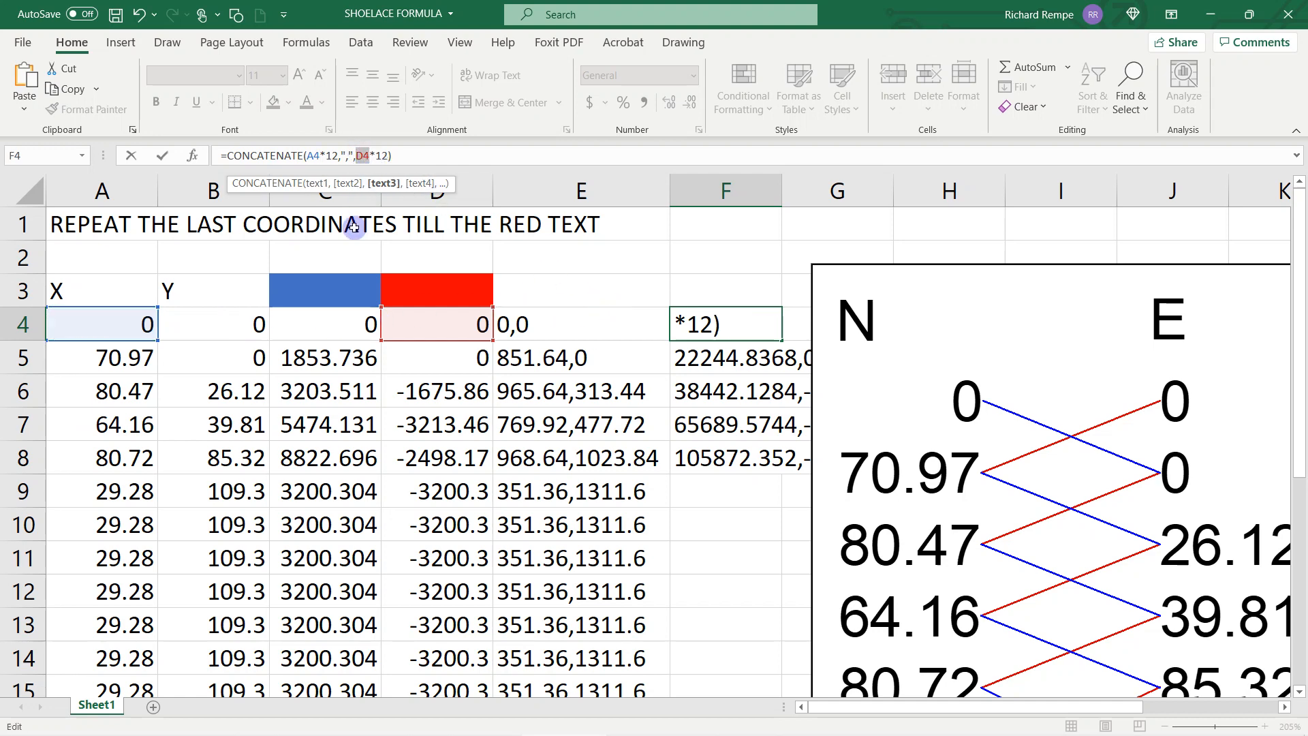
click(249, 325)
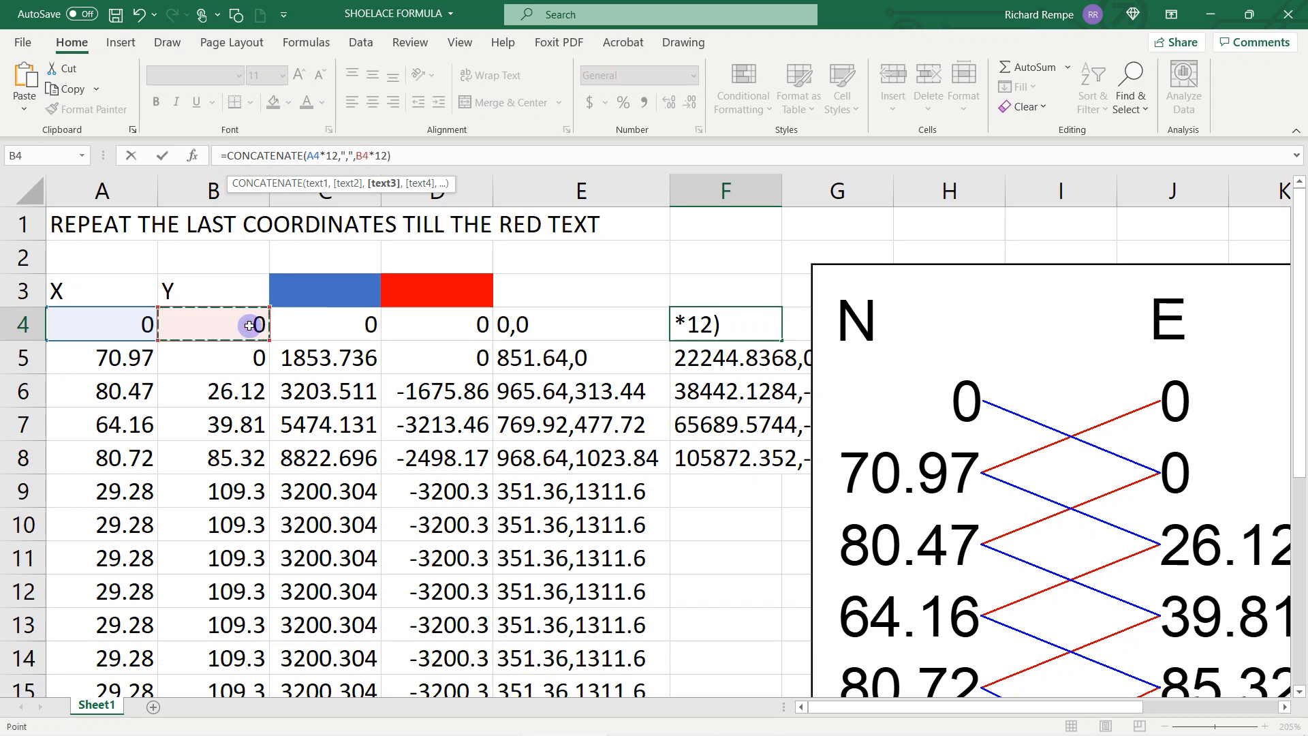
key(Return)
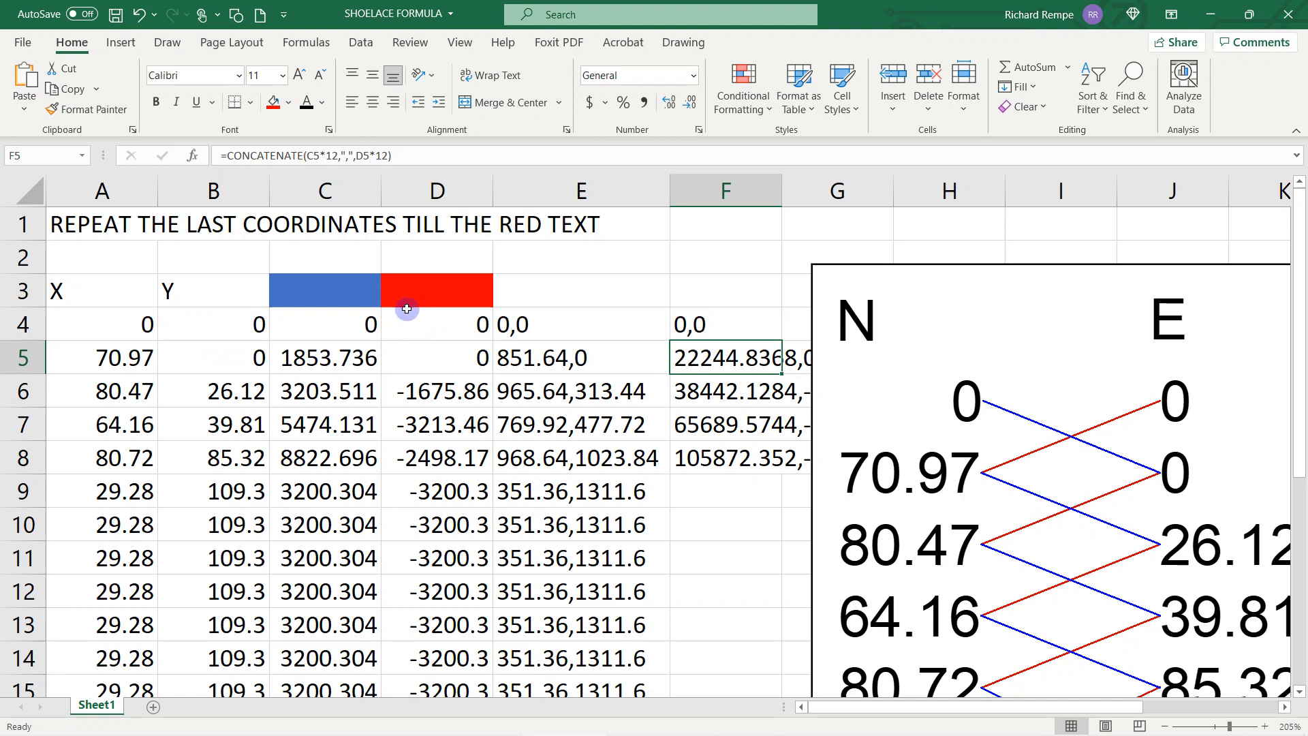
click(716, 330)
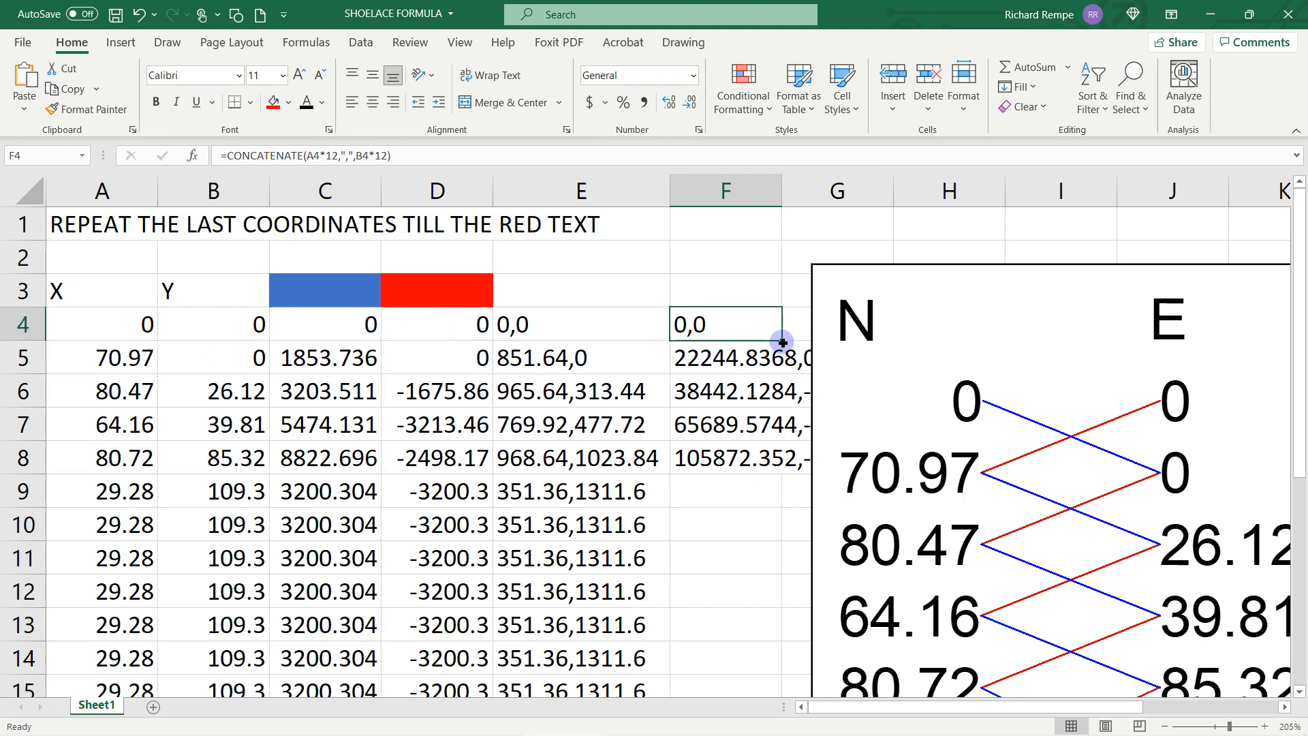
drag(782, 342, 790, 474)
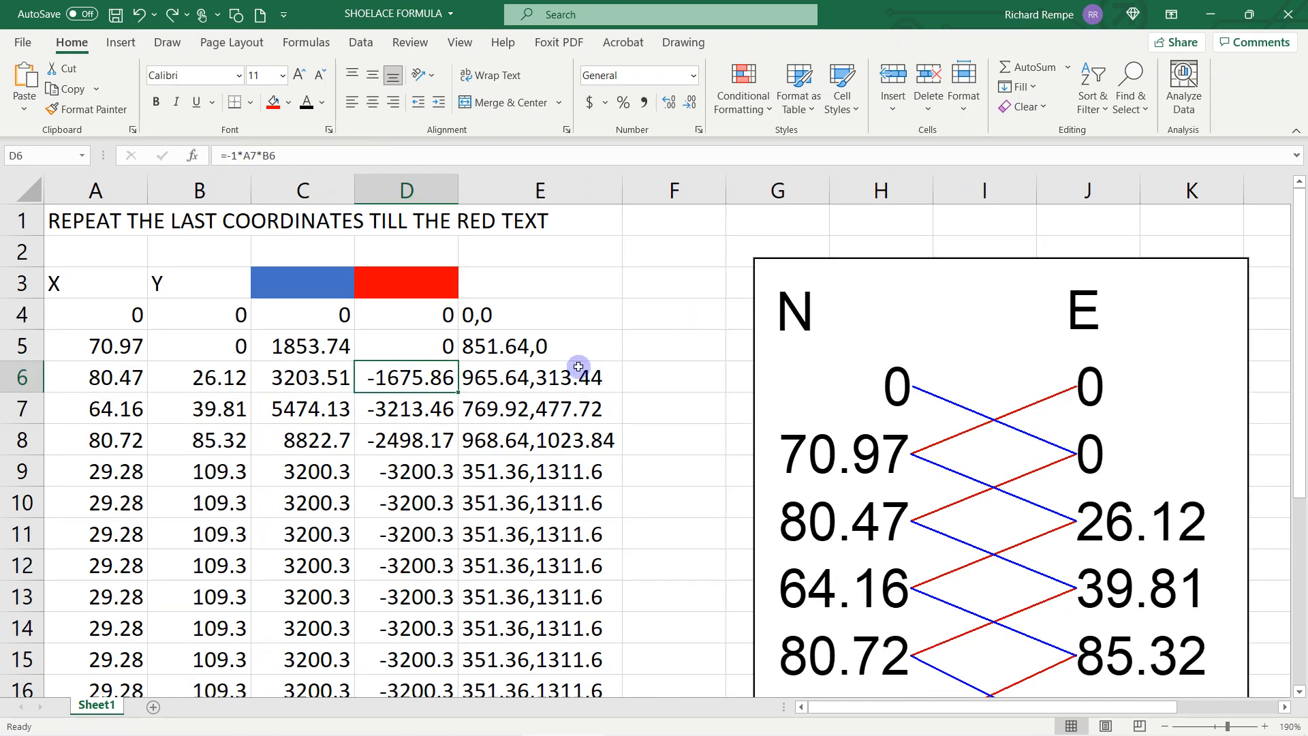
- Check the coordinate formula in E6 and look through the coordinate rows down to the area results in row 24
click(510, 381)
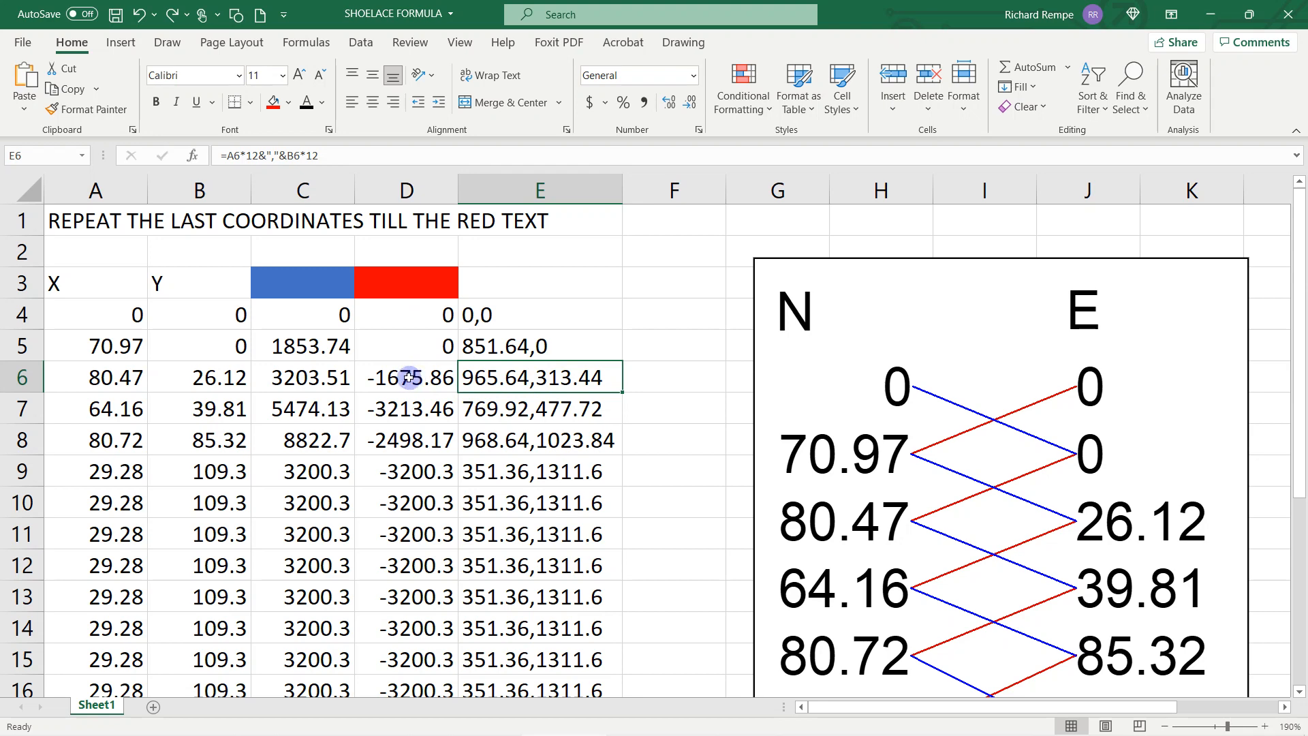
scroll(341, 392, down, 4)
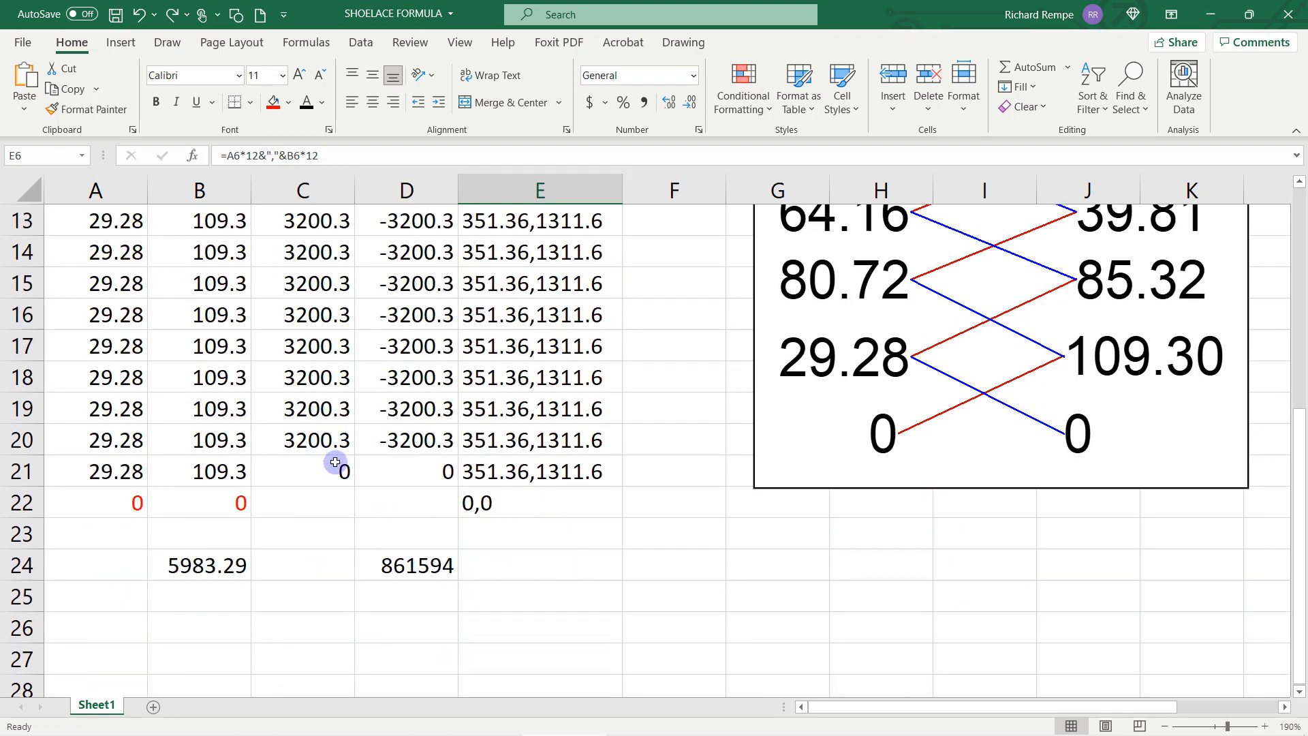
scroll(336, 467, down, 1)
scroll(341, 461, up, 3)
scroll(340, 477, down, 3)
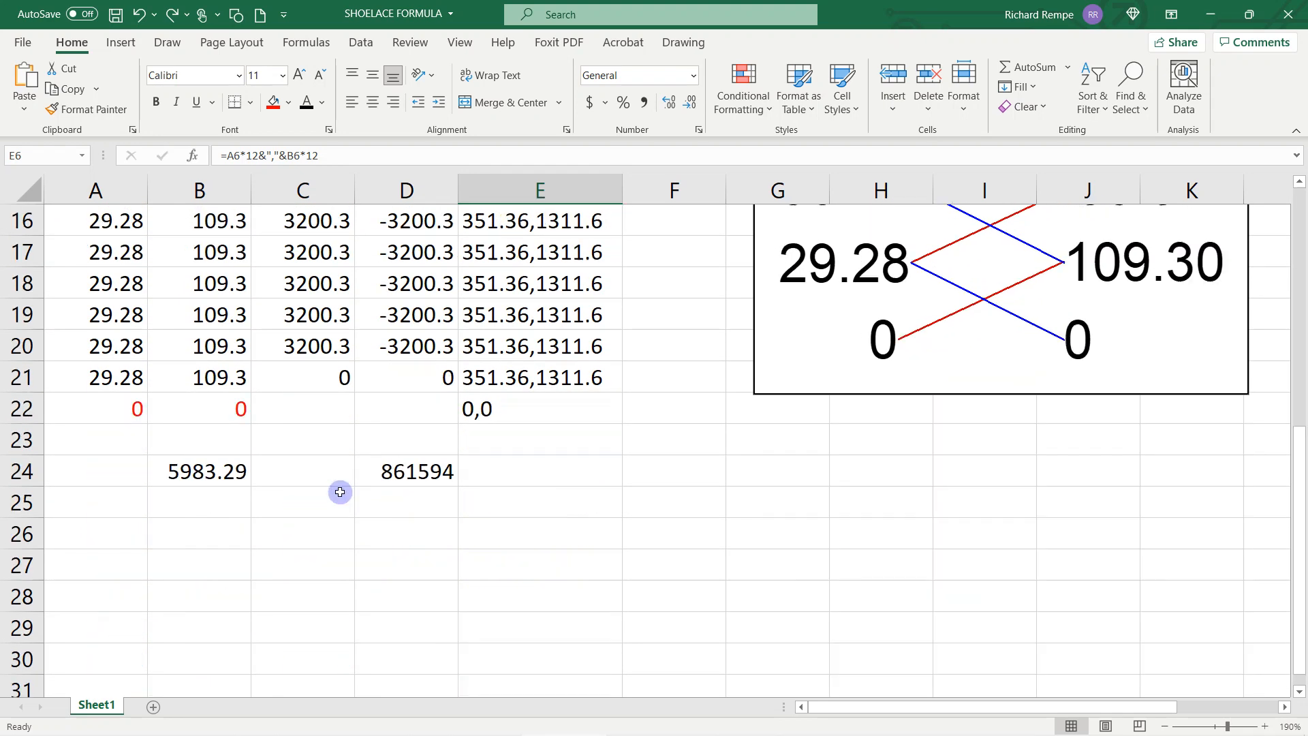
- Examine the area formula in B24 and the cell ranges it references in the blue and red columns
click(197, 468)
scroll(198, 463, up, 2)
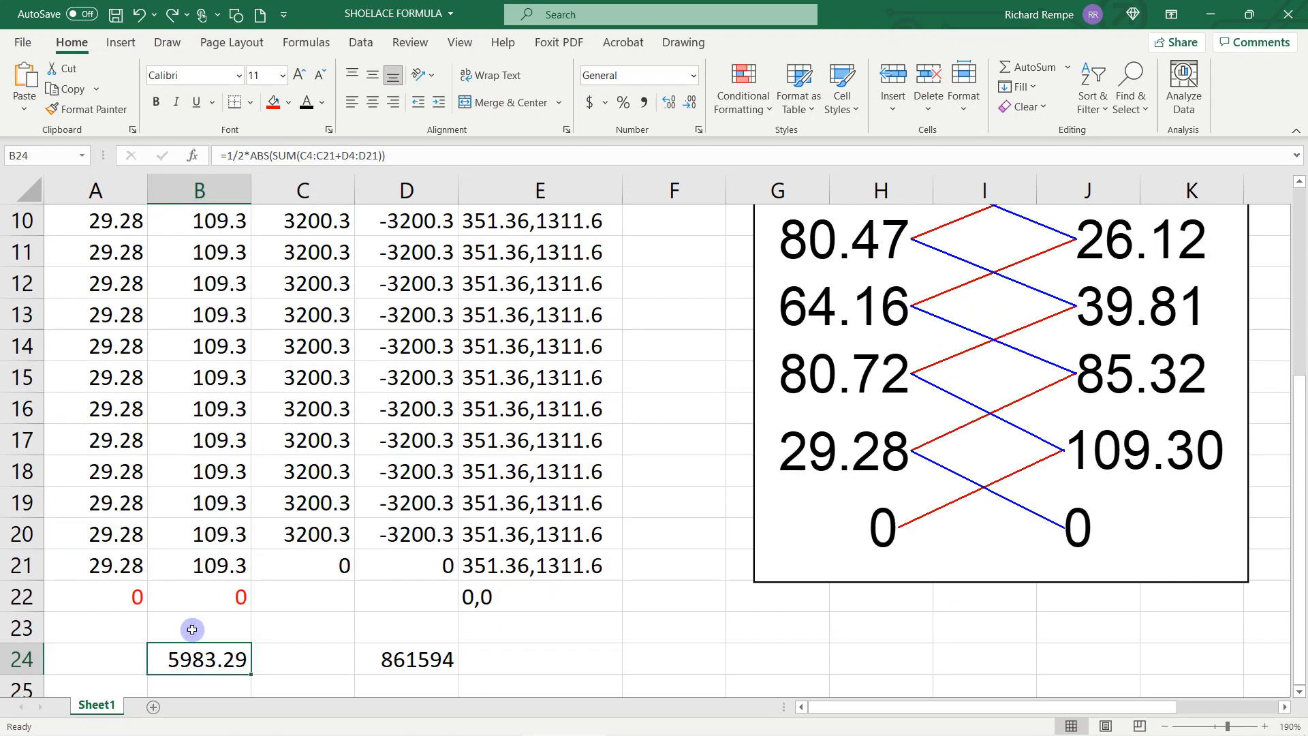
double_click(185, 656)
scroll(286, 545, up, 1)
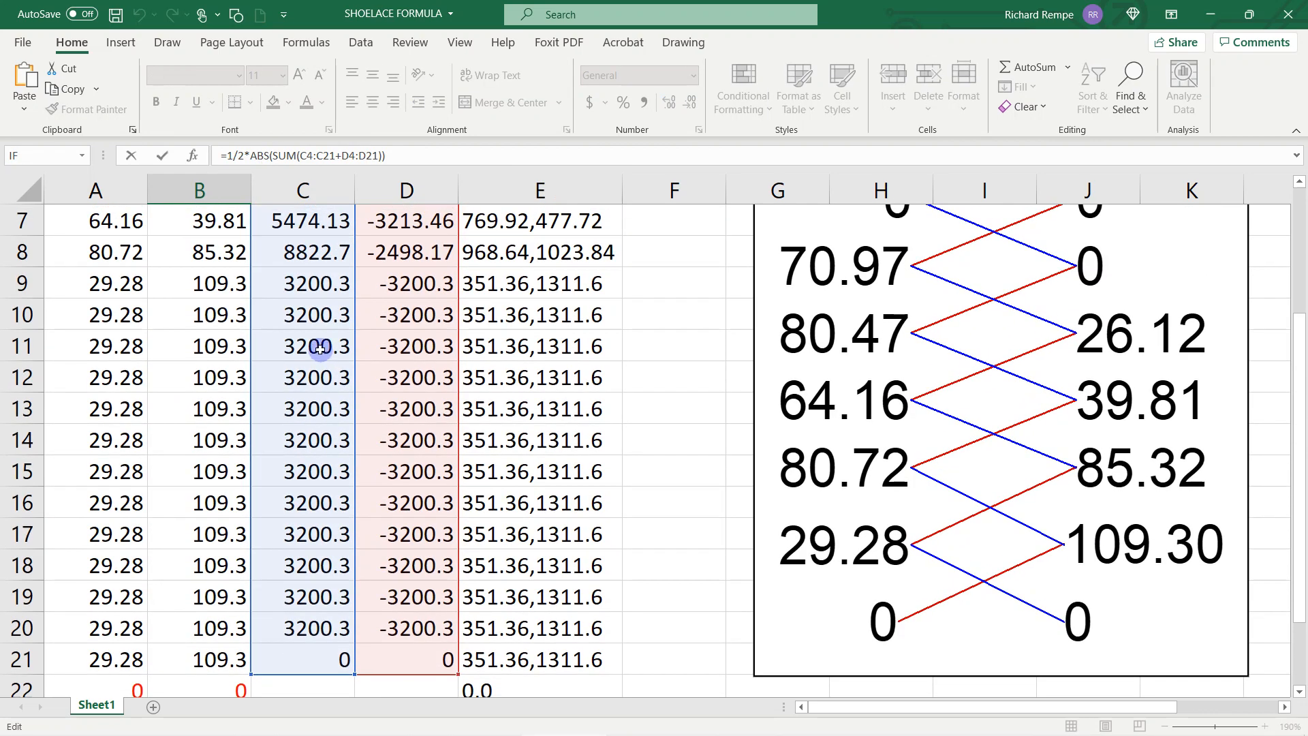
scroll(319, 341, up, 2)
scroll(321, 320, down, 2)
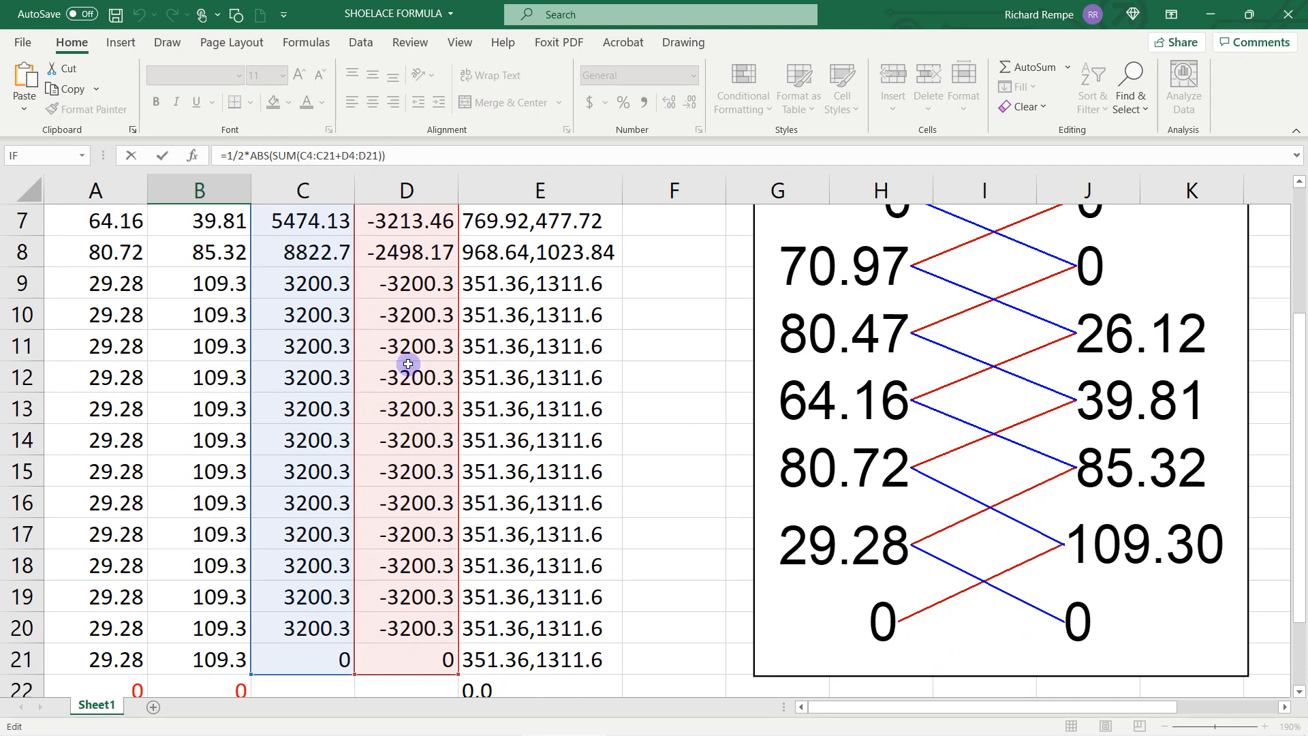
scroll(392, 447, down, 1)
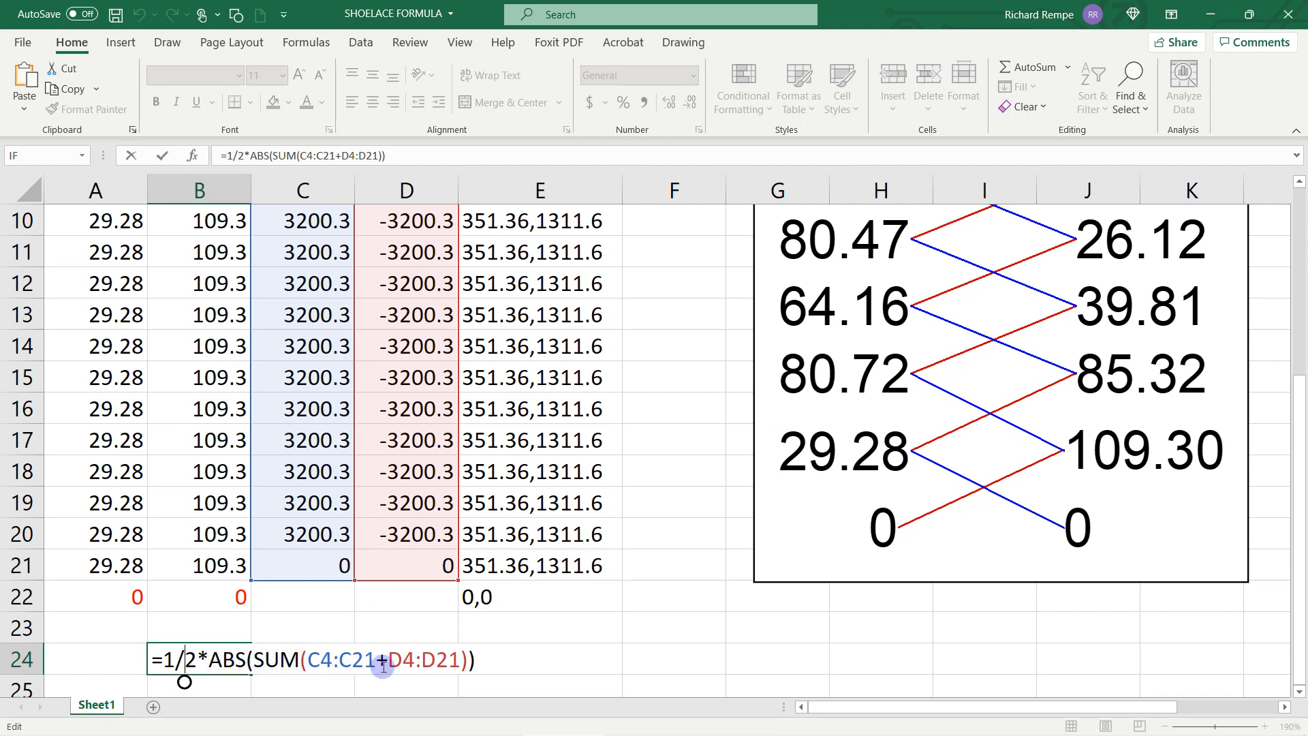
key(Return)
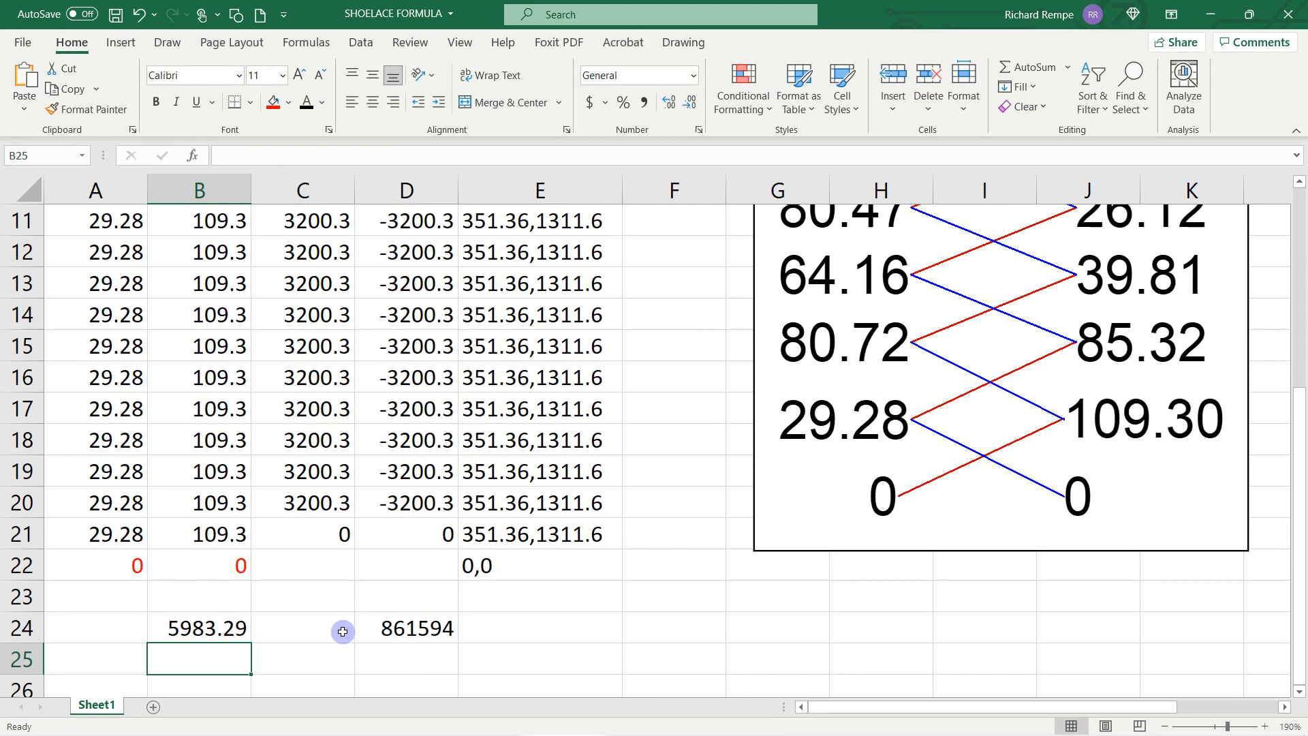
- Append /144 to the AutoCAD area value in cell D24
click(412, 628)
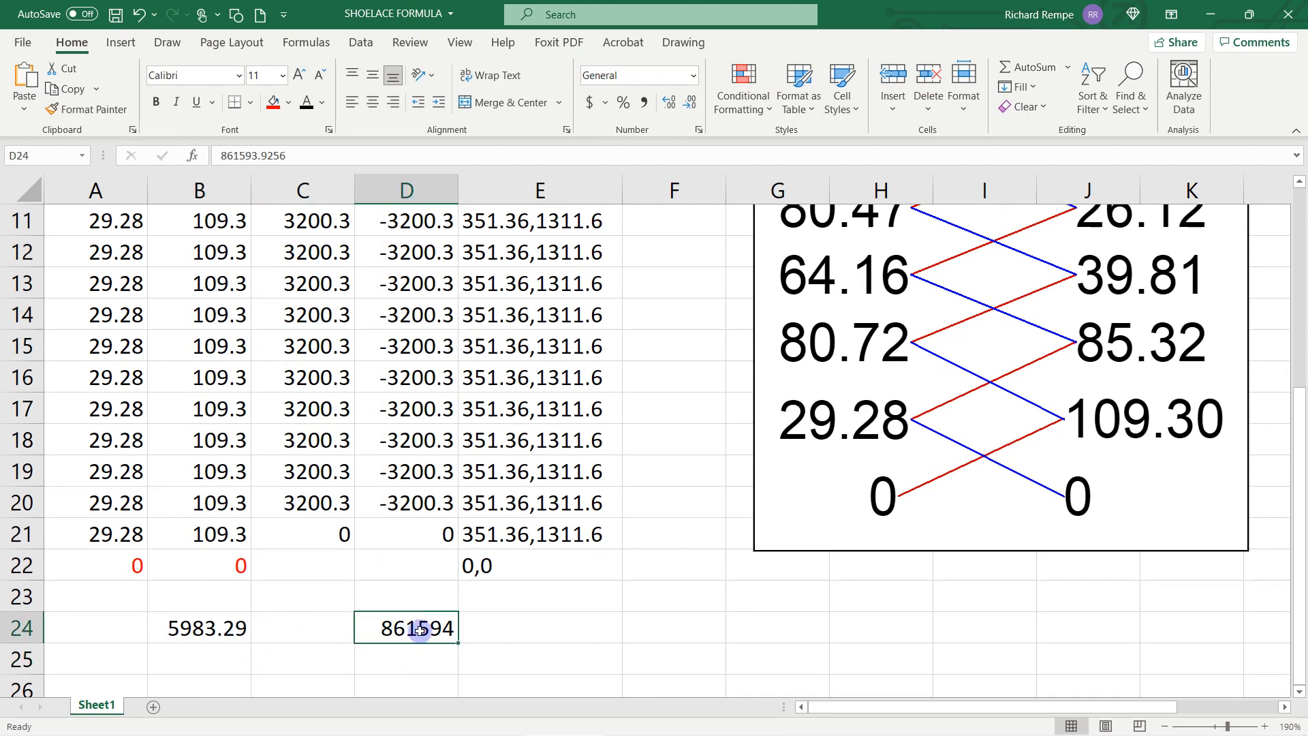
click(310, 154)
text(/1)
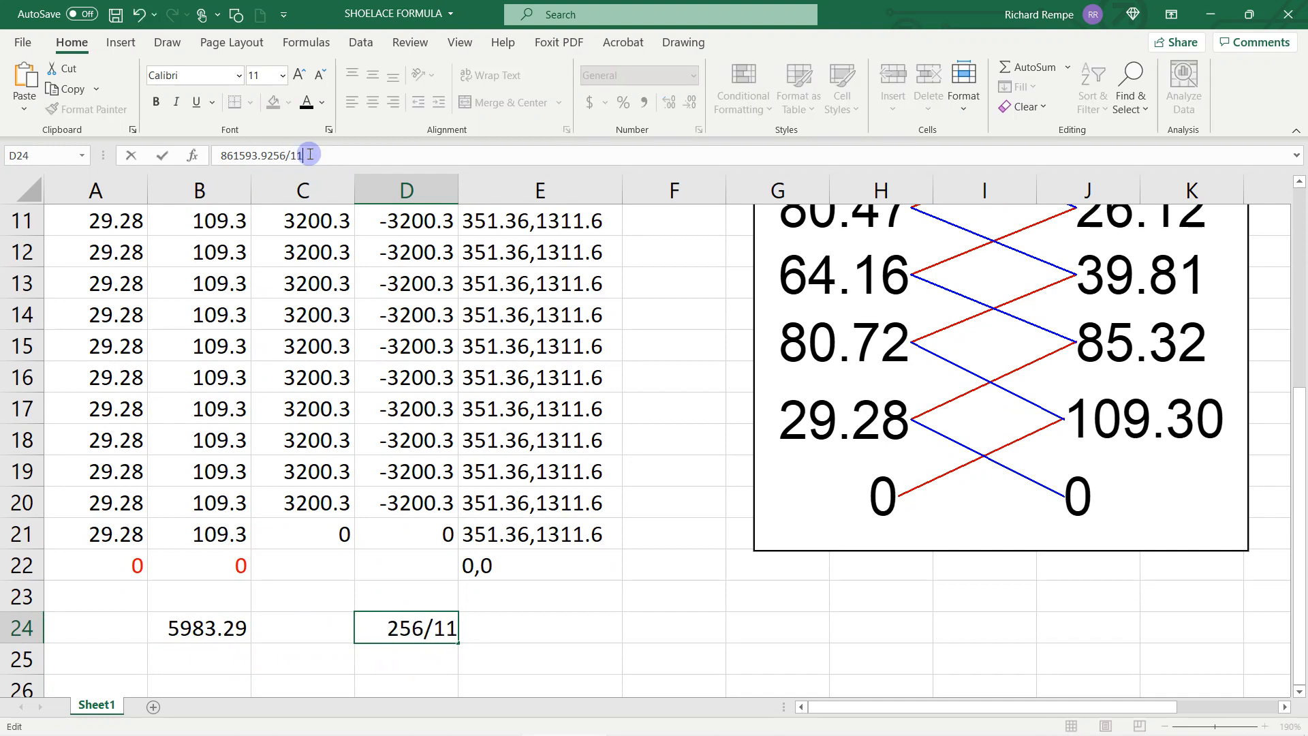
text(44)
key(Return)
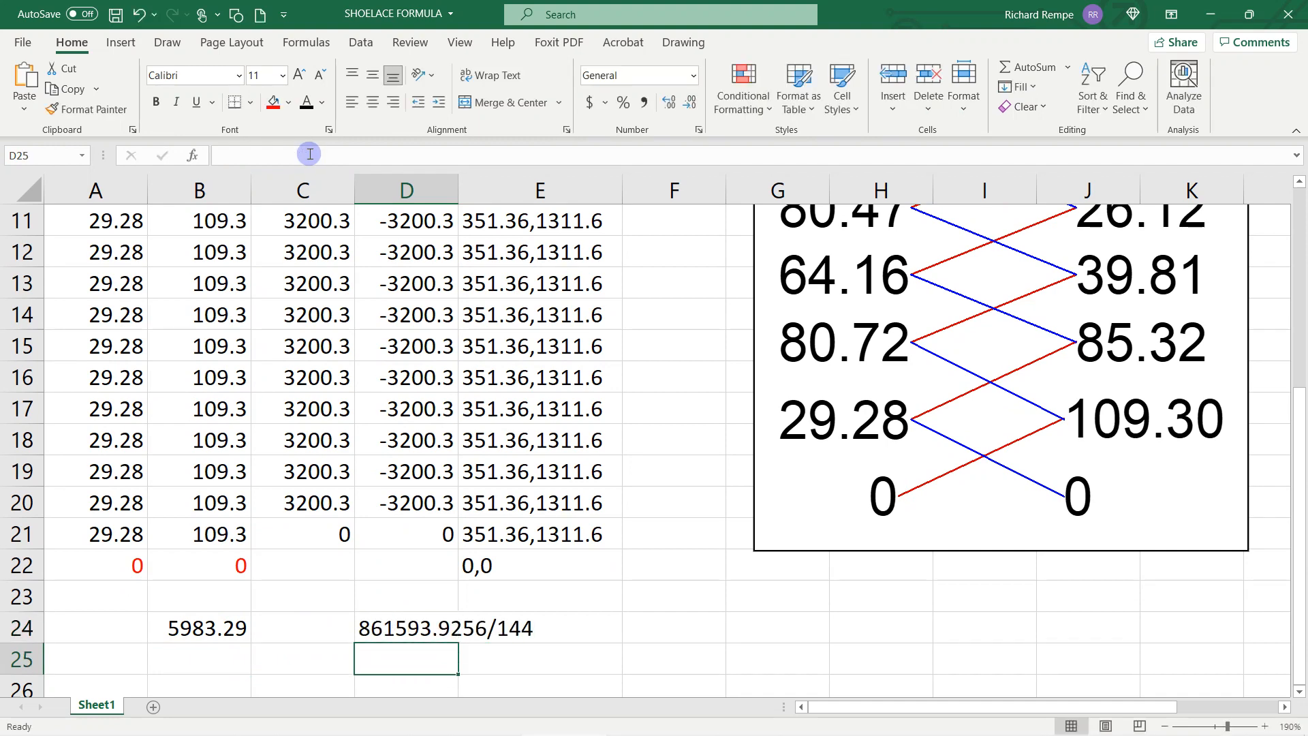
- Turn the entry in D24 into a working formula, =861593.9256/144
click(417, 629)
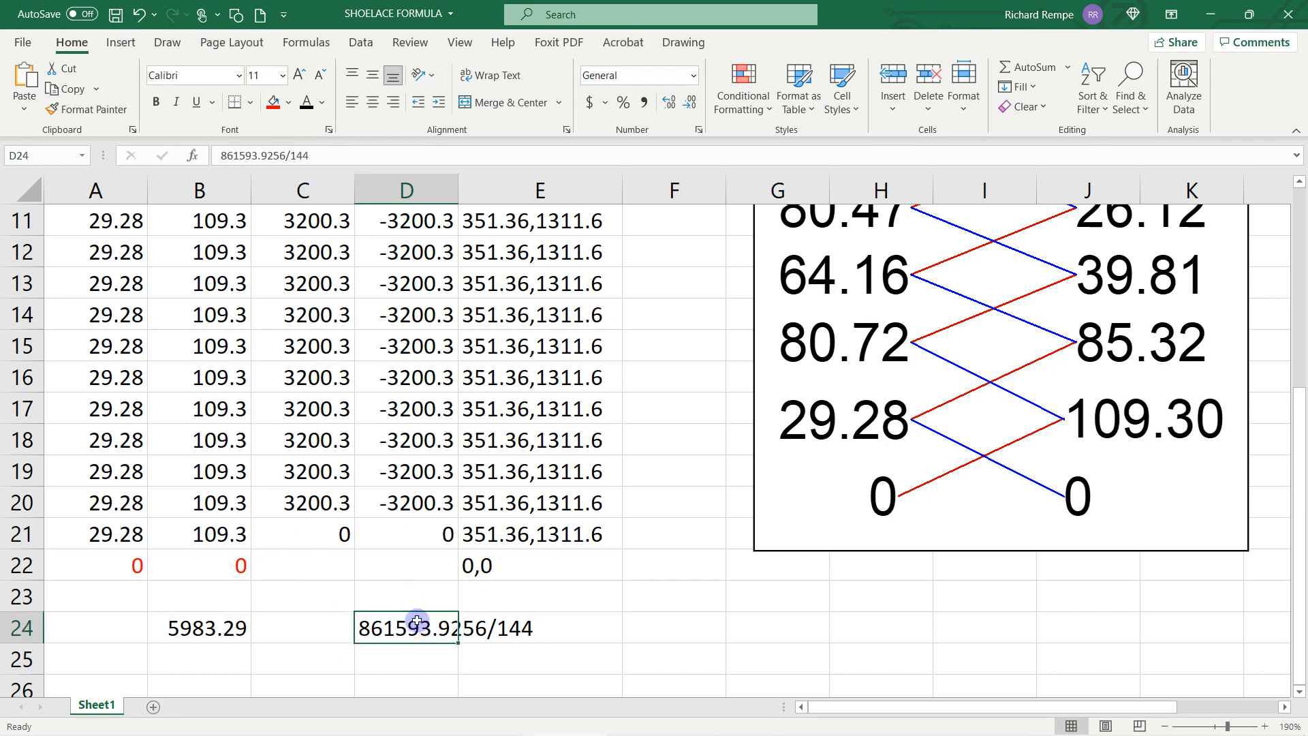
click(303, 153)
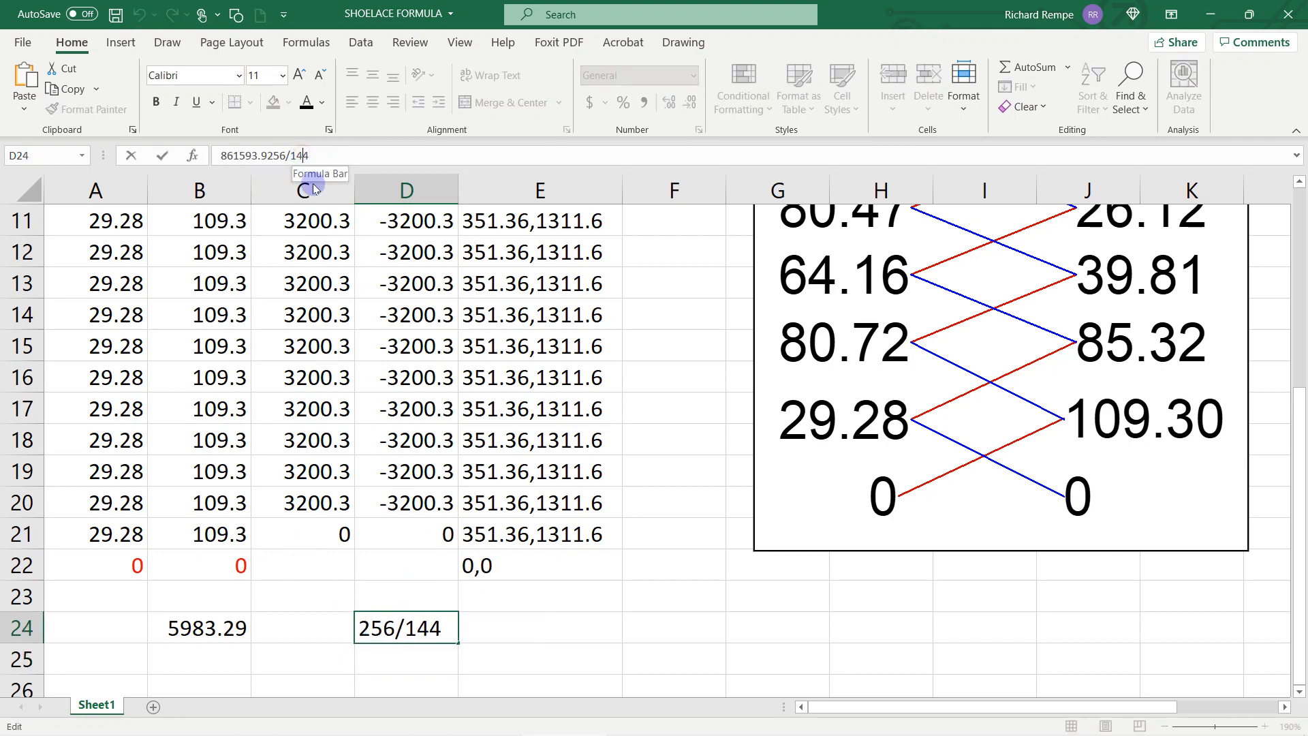
key(Escape)
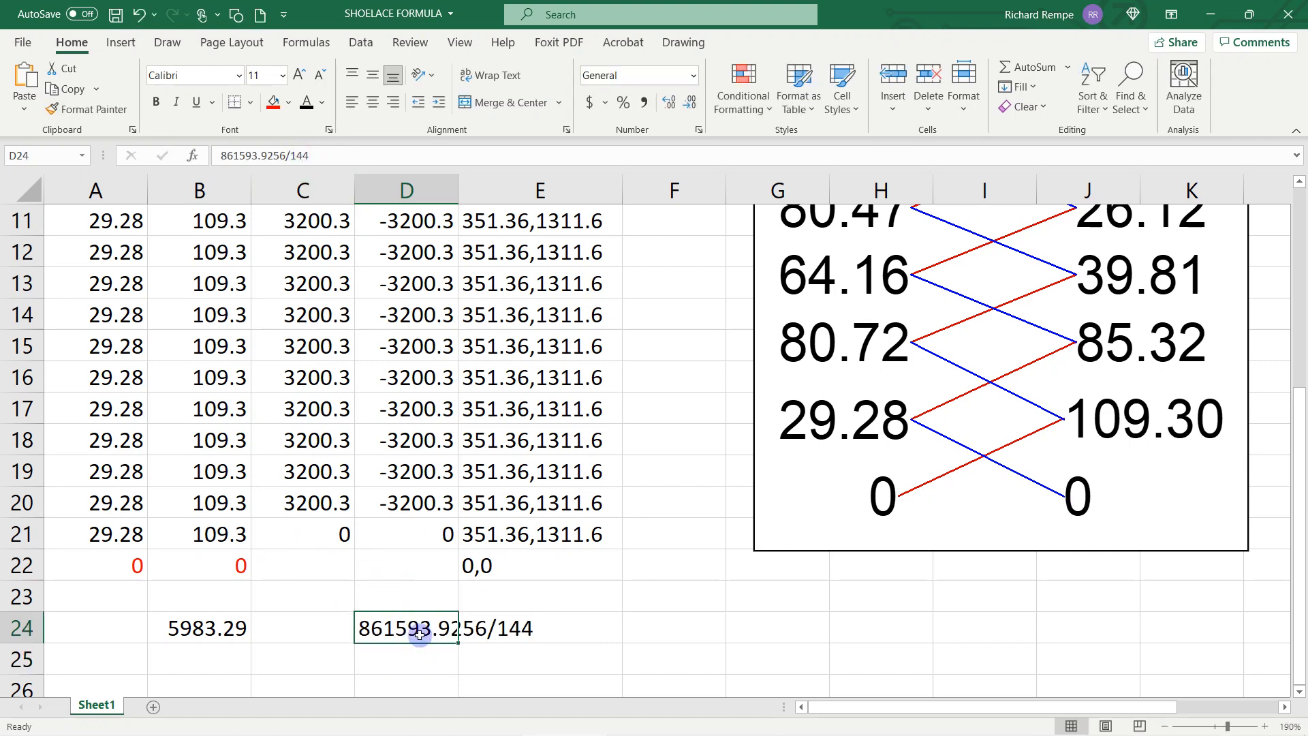
click(312, 158)
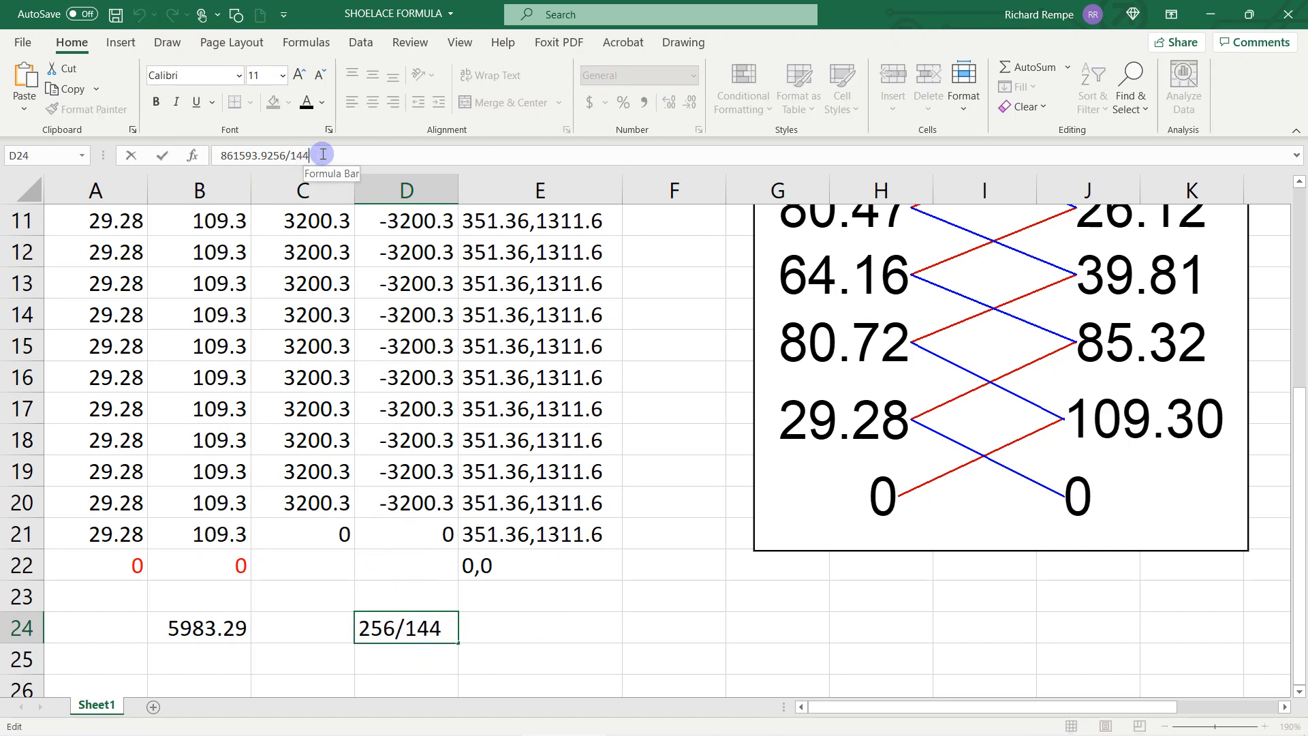
click(219, 155)
text(=)
key(Return)
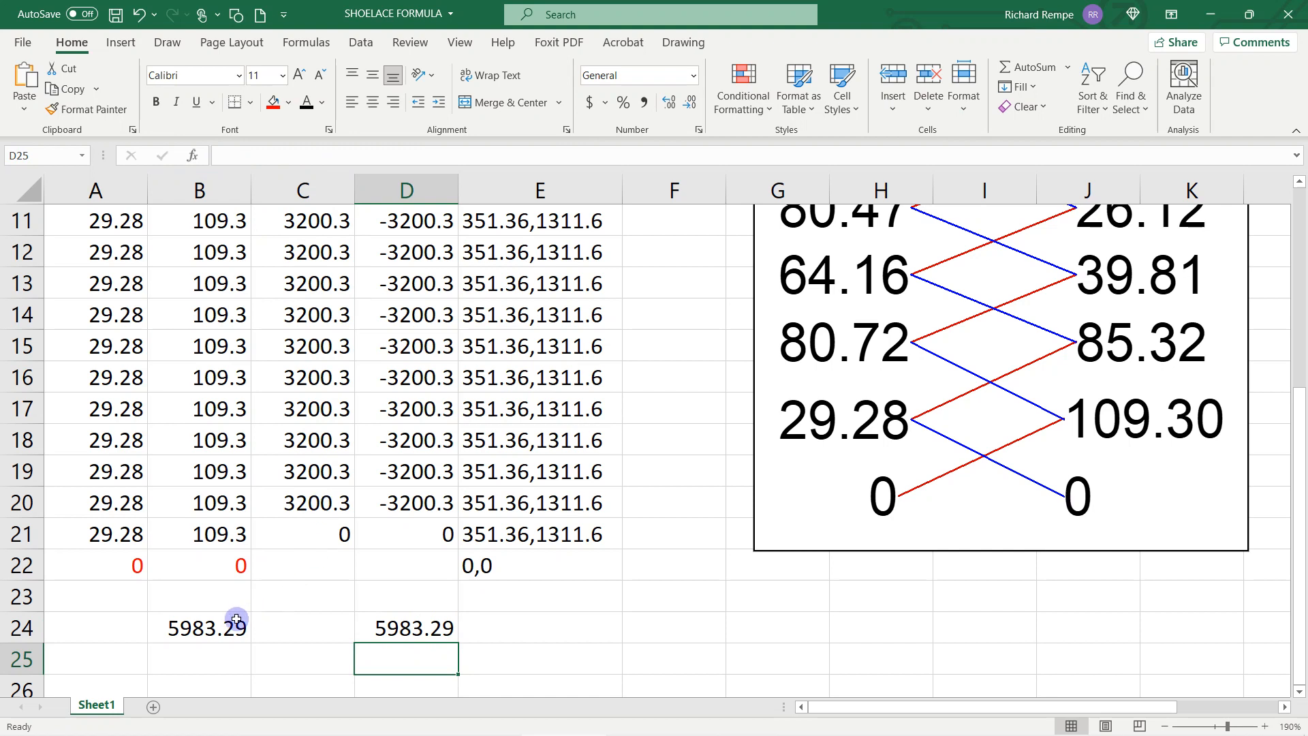
- Clear the contents of cell D24
click(437, 632)
key(Delete)
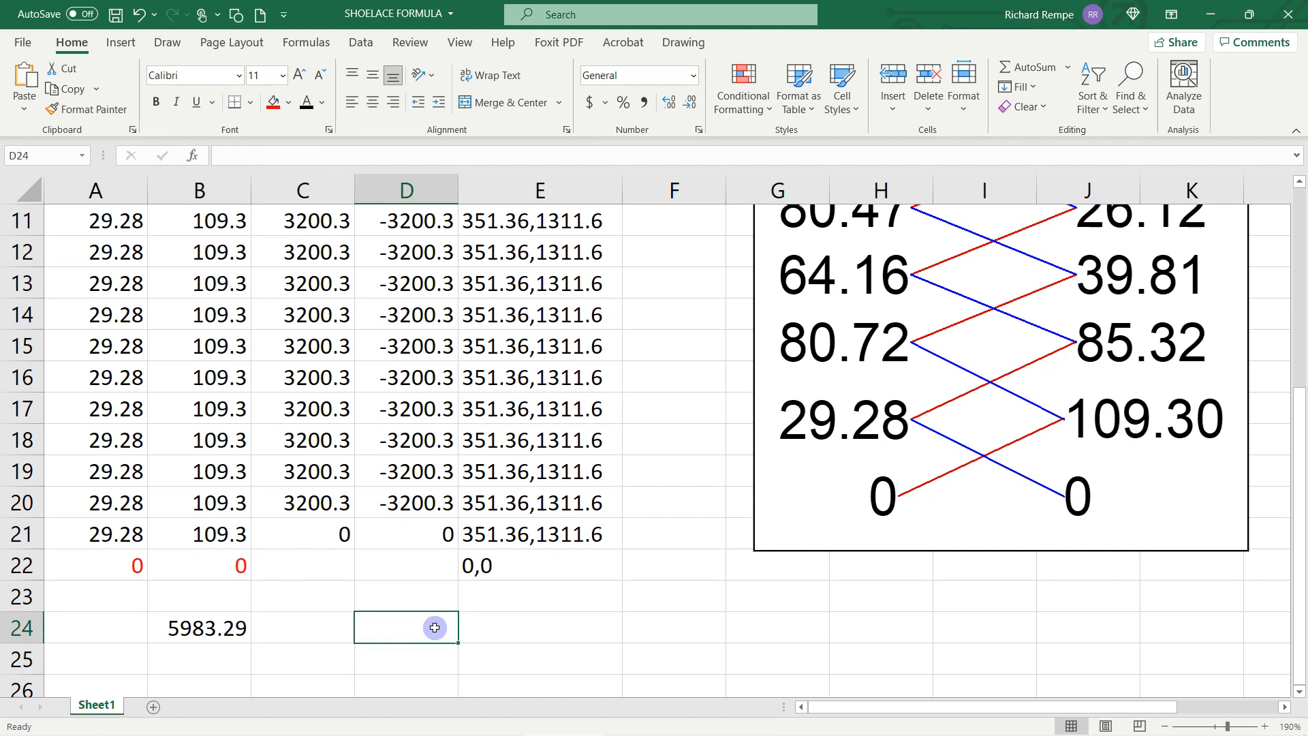
ctrl+scroll(435, 627, down, 6)
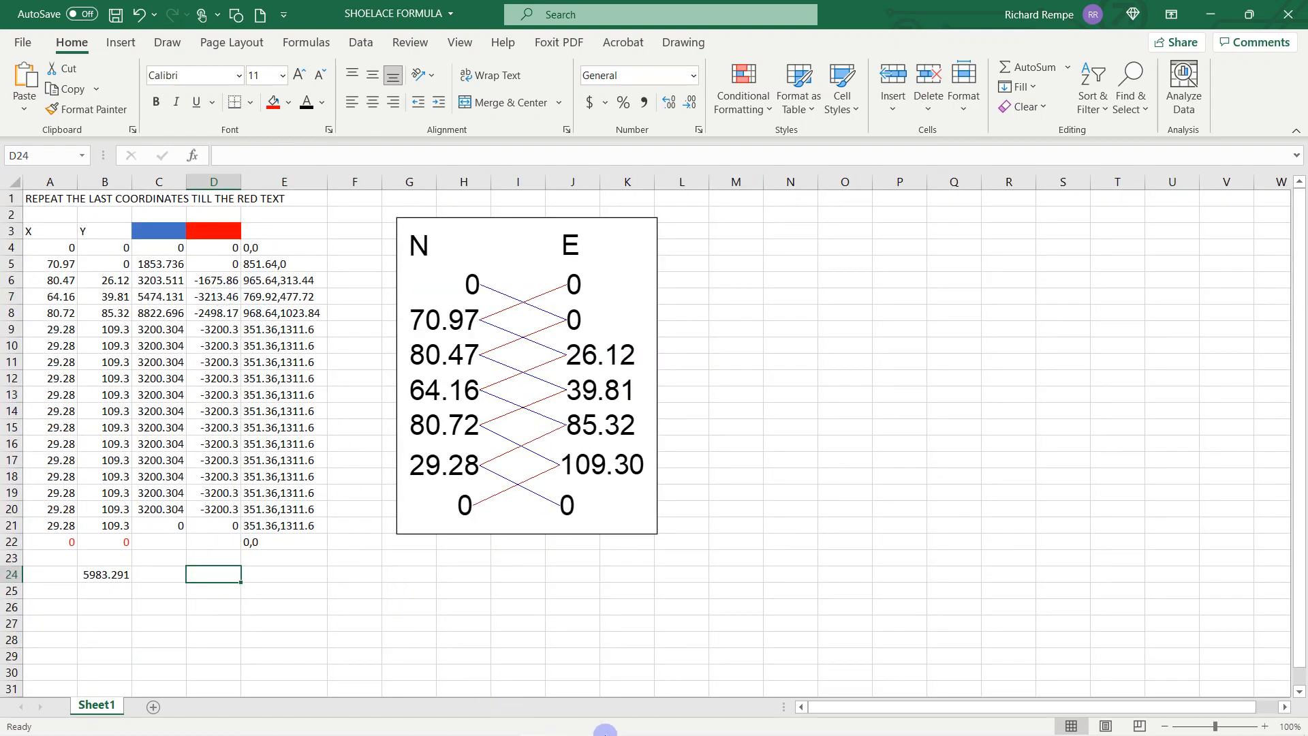
mouse_move(676, 731)
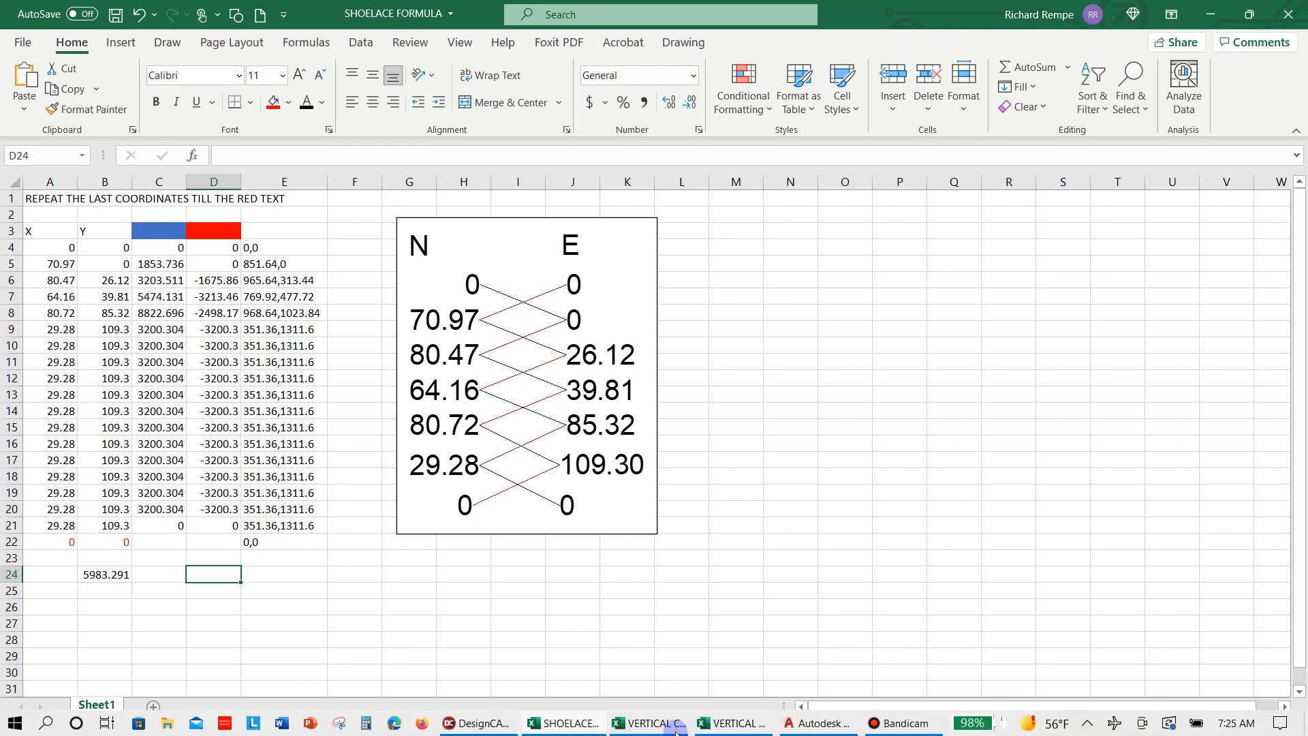
click(900, 723)
click(782, 312)
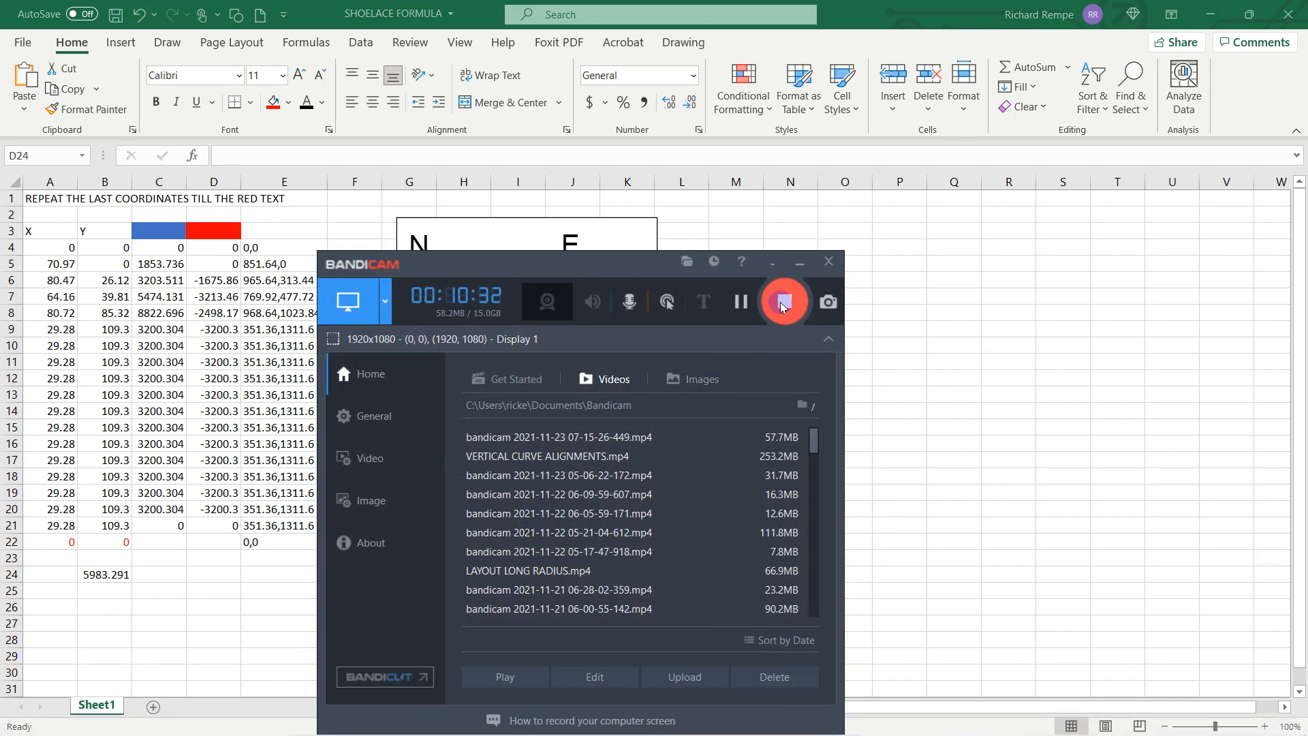